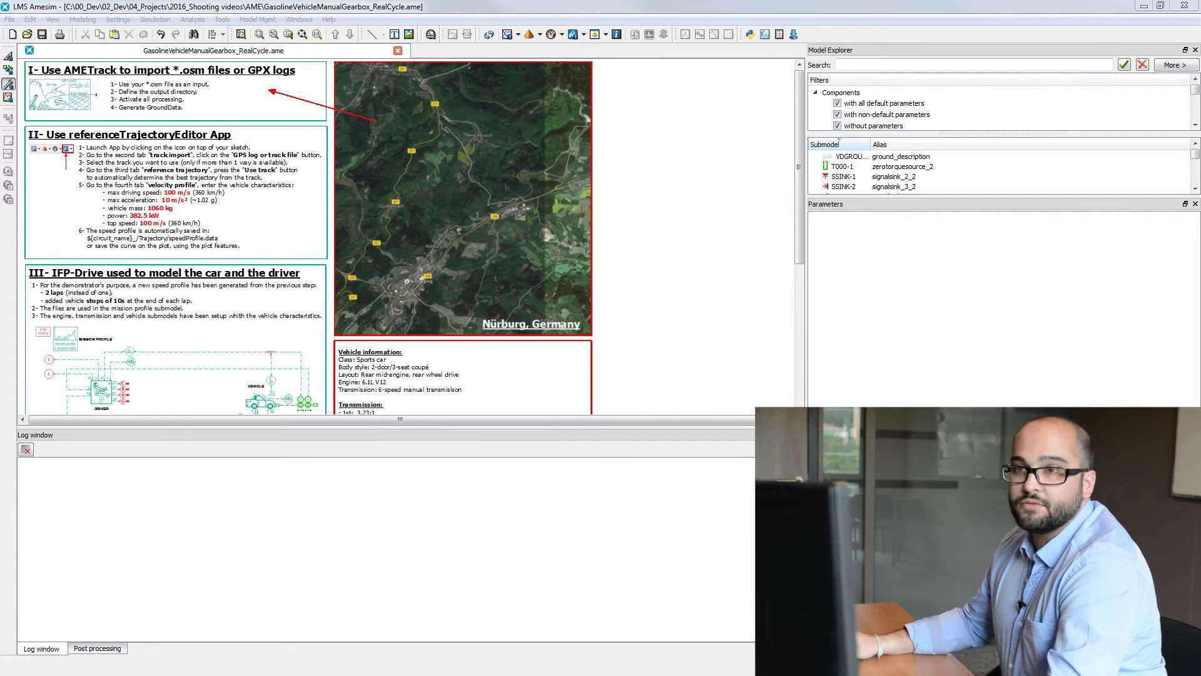
Step: Browse the demo collection to the GasolineVehicleManualGearbox_RealCycle demo in the Drv library, preview it and close the demo chooser
left_click(329, 21)
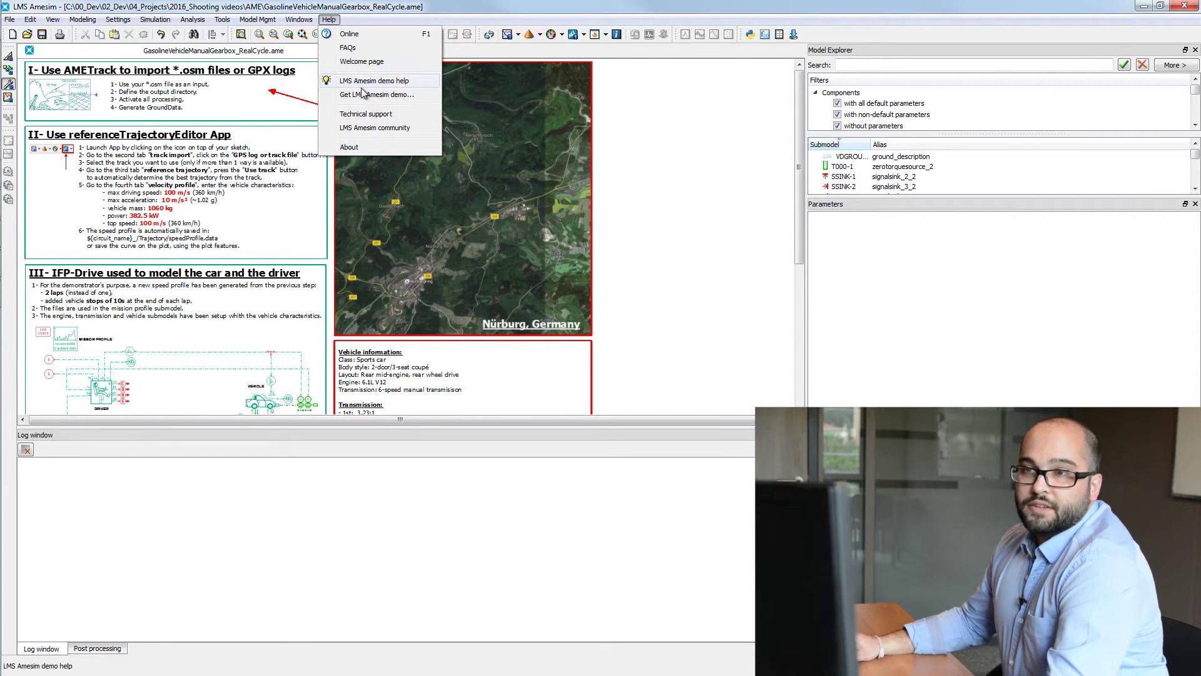
left_click(379, 95)
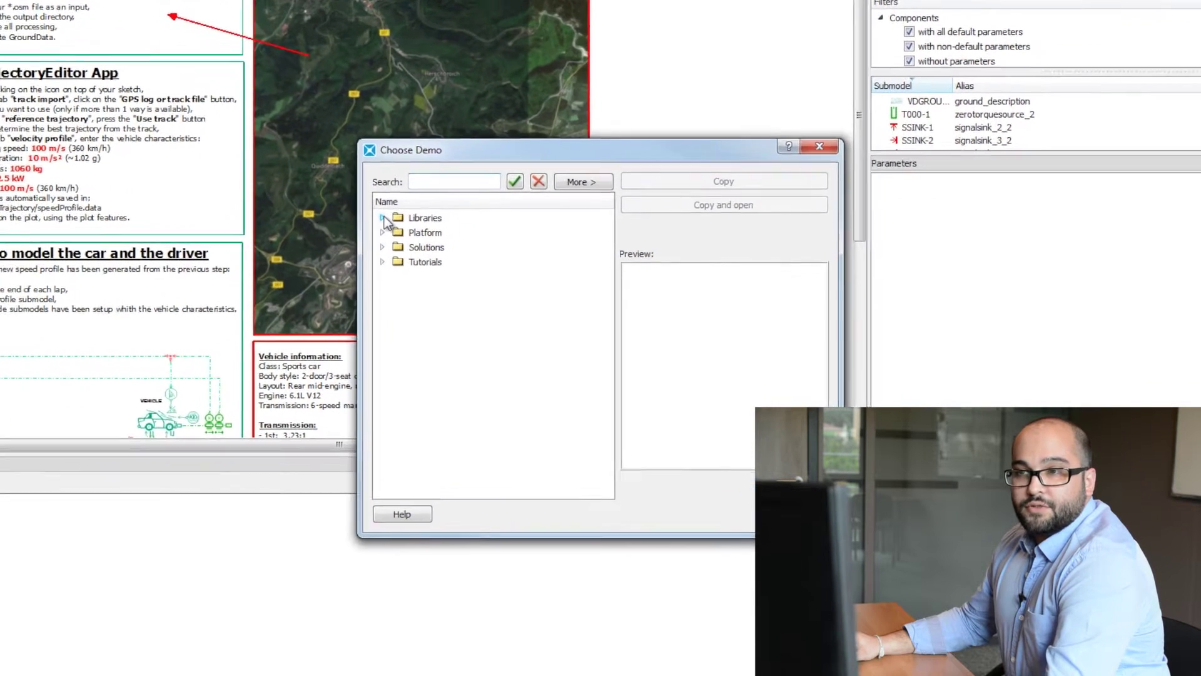
left_click(434, 247)
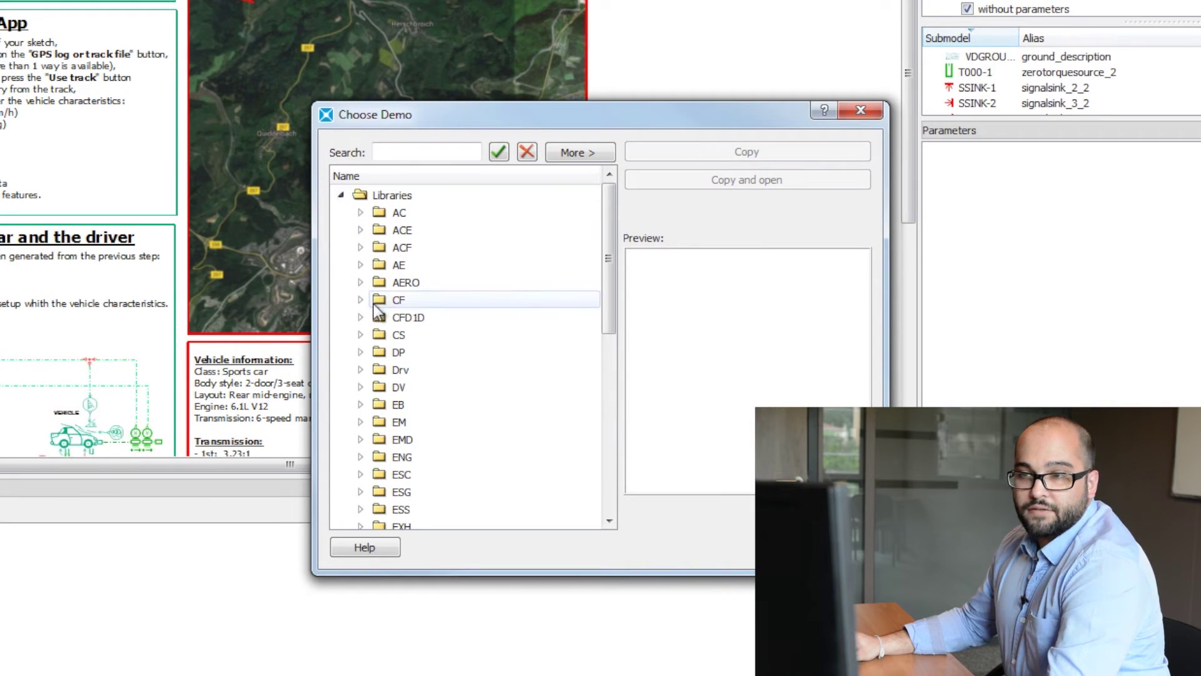
left_click(361, 370)
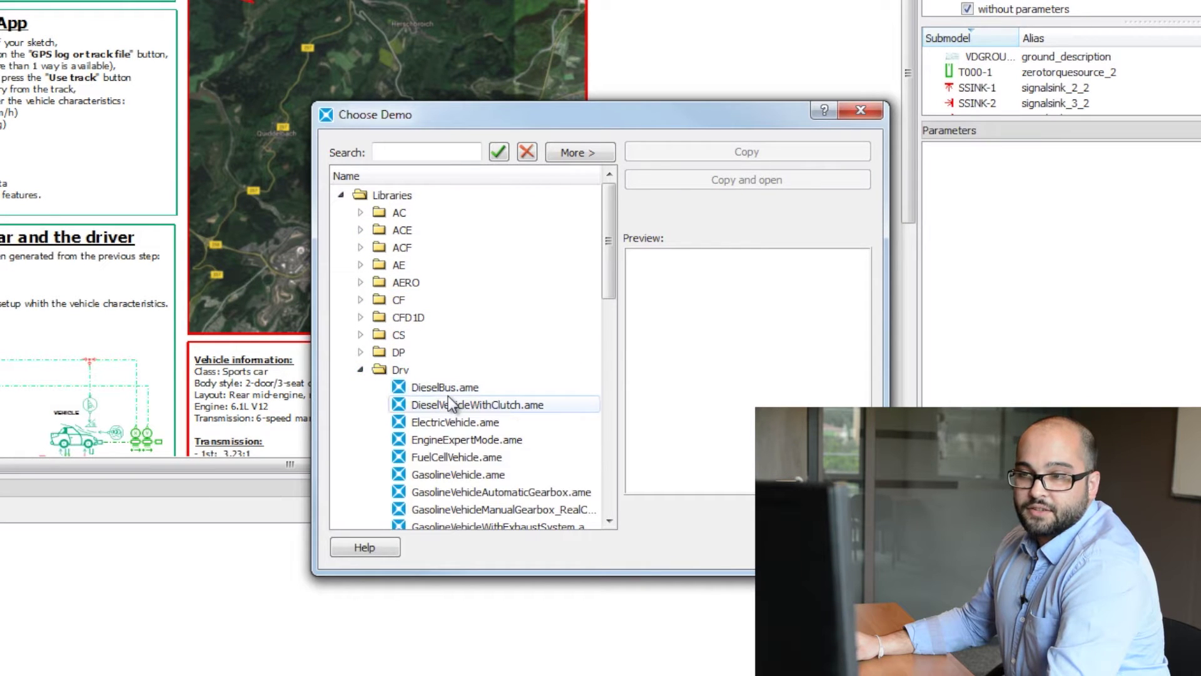
left_click(485, 513)
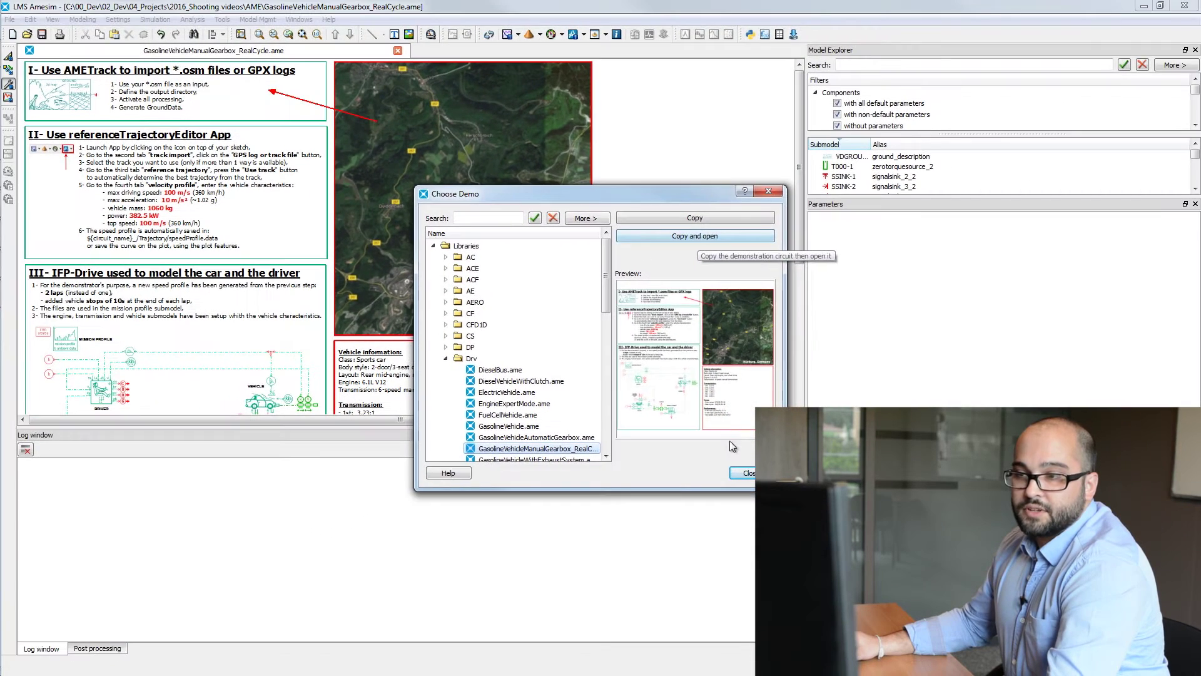
left_click(724, 207)
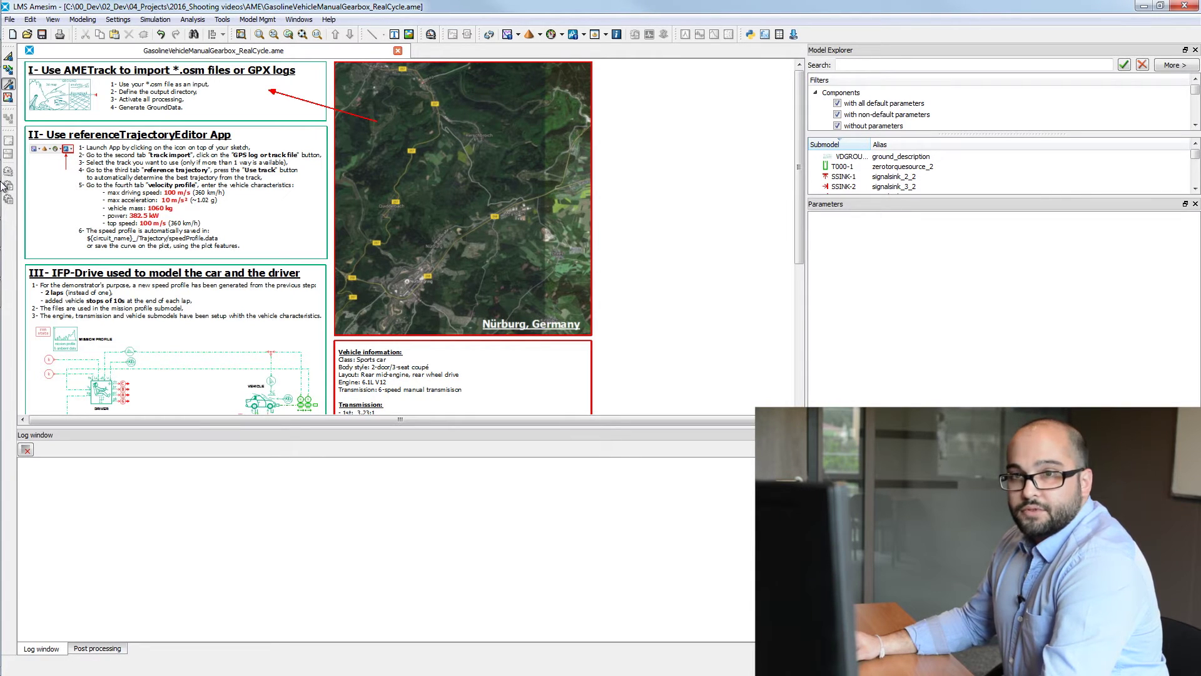
Step: Open Death_valley.gpx from the AME/Death_Valley folder in Notepad++ and examine its track point coordinates
left_click(22, 175)
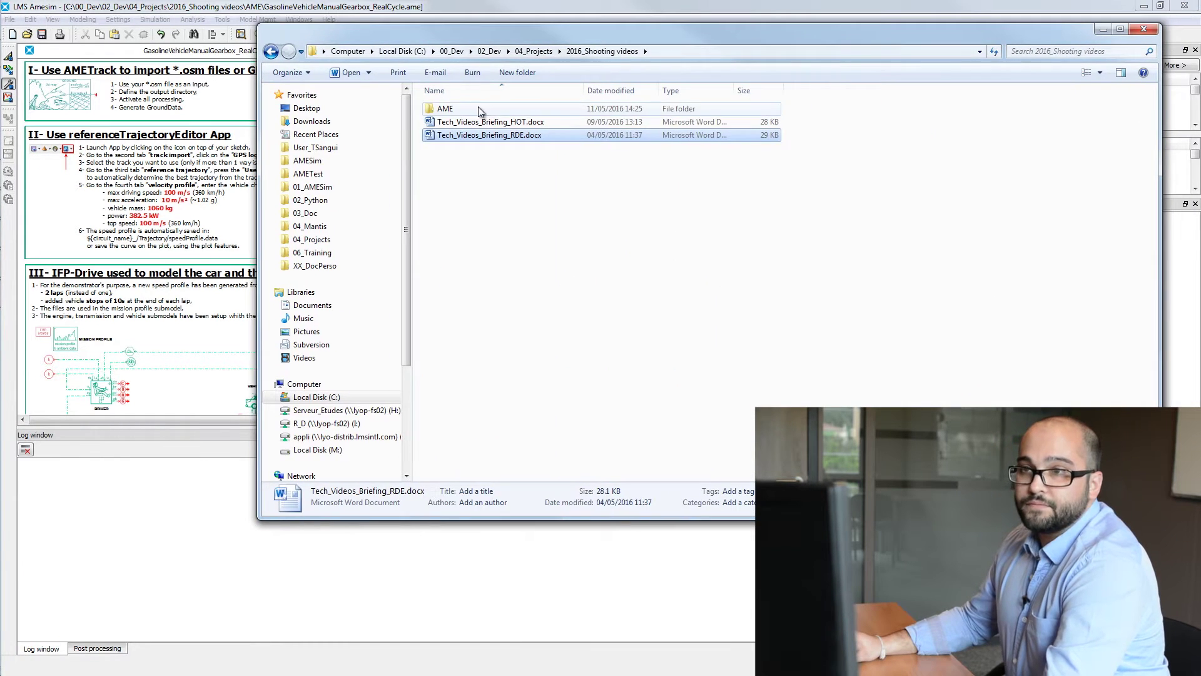
double_click(478, 106)
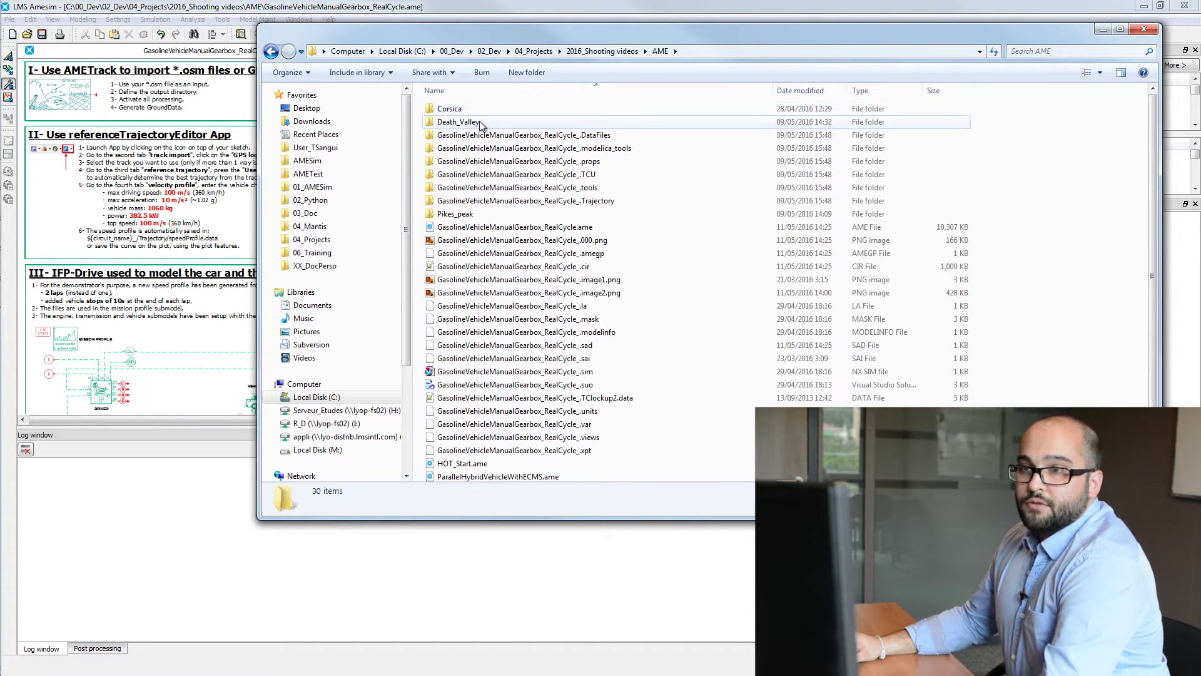
double_click(480, 122)
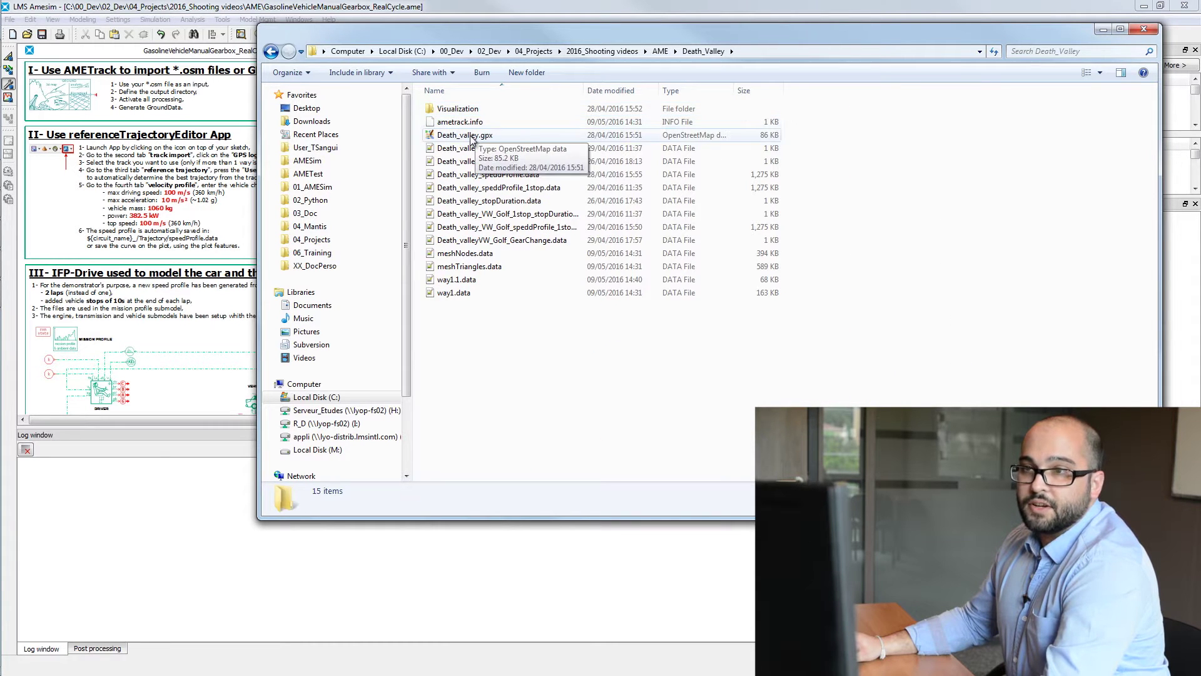
left_click(471, 138)
right_click(471, 138)
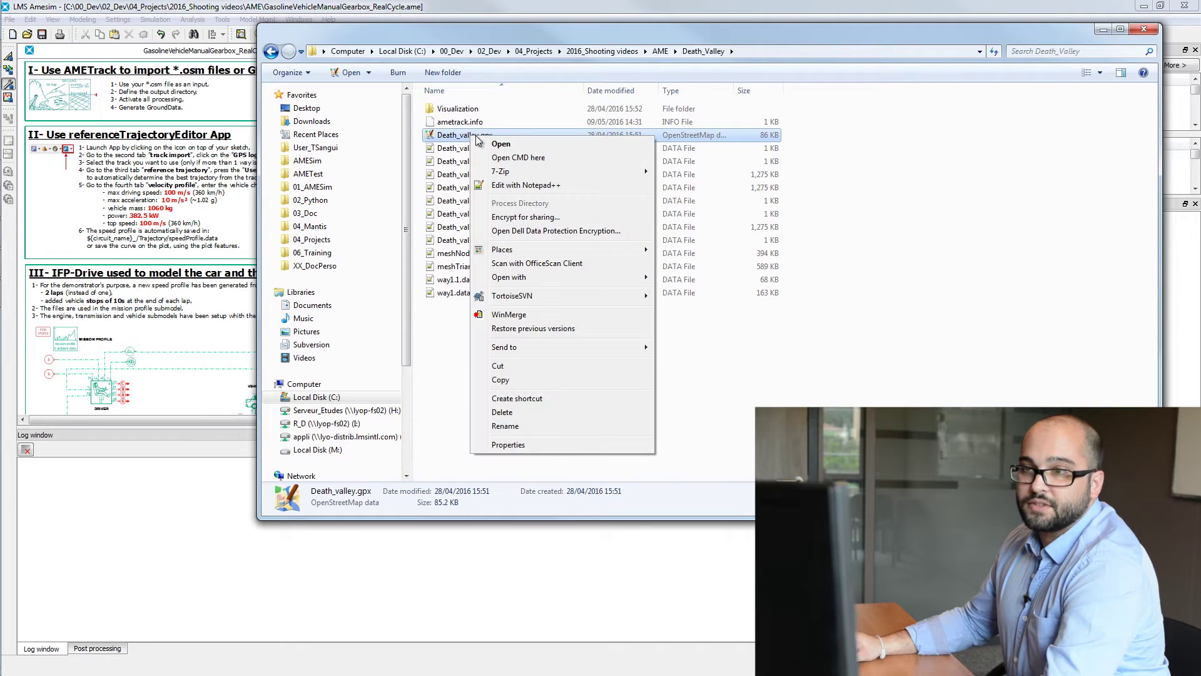
left_click(520, 185)
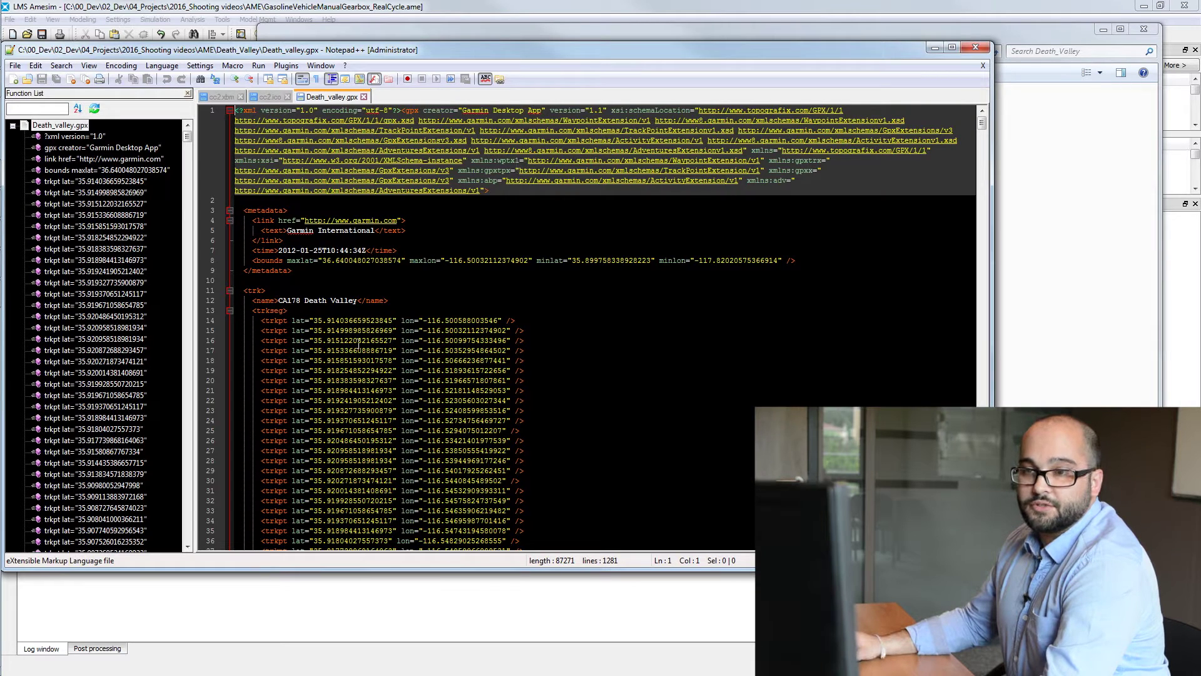
left_click(496, 319)
scroll(520, 290, "down", 4)
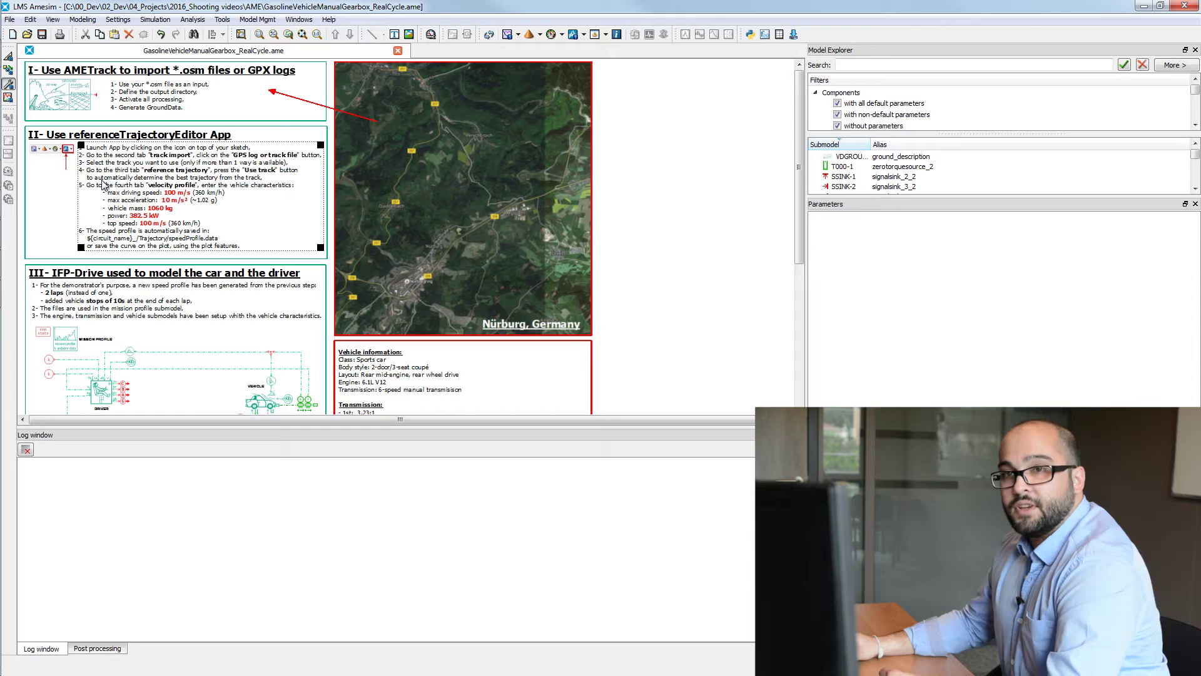
Step: Launch AMETrack from the ground_description parameters and set Death_Valley/Death_valley.gpx as the road file
left_click(78, 102)
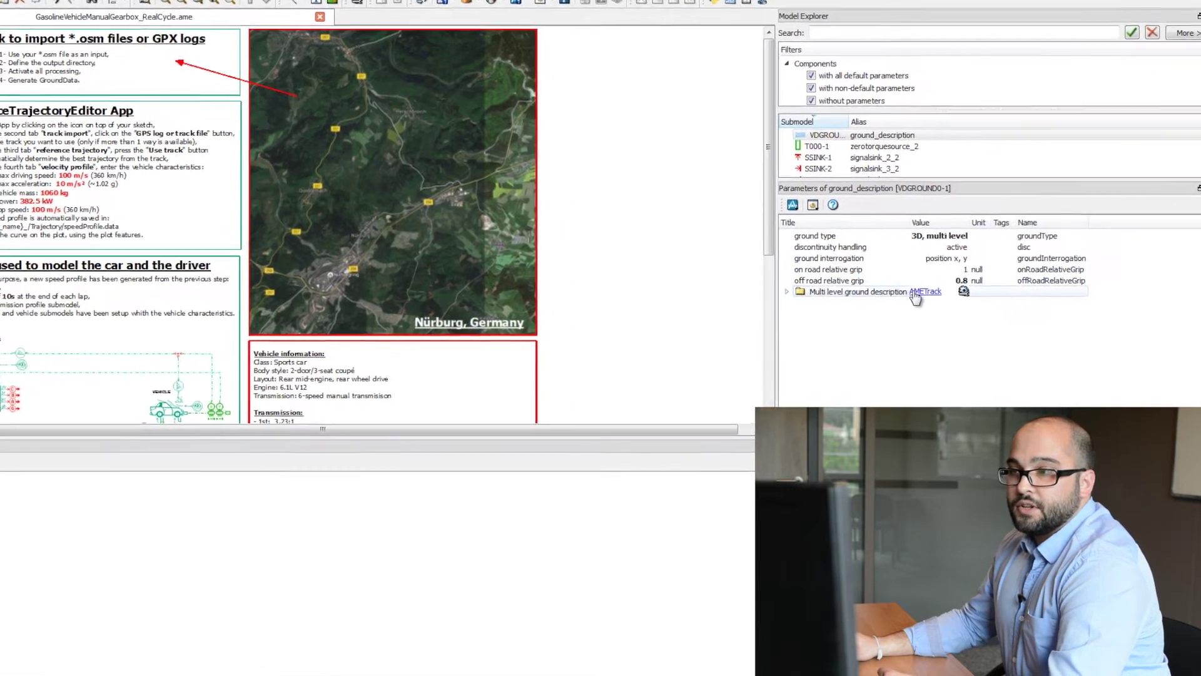
left_click(890, 289)
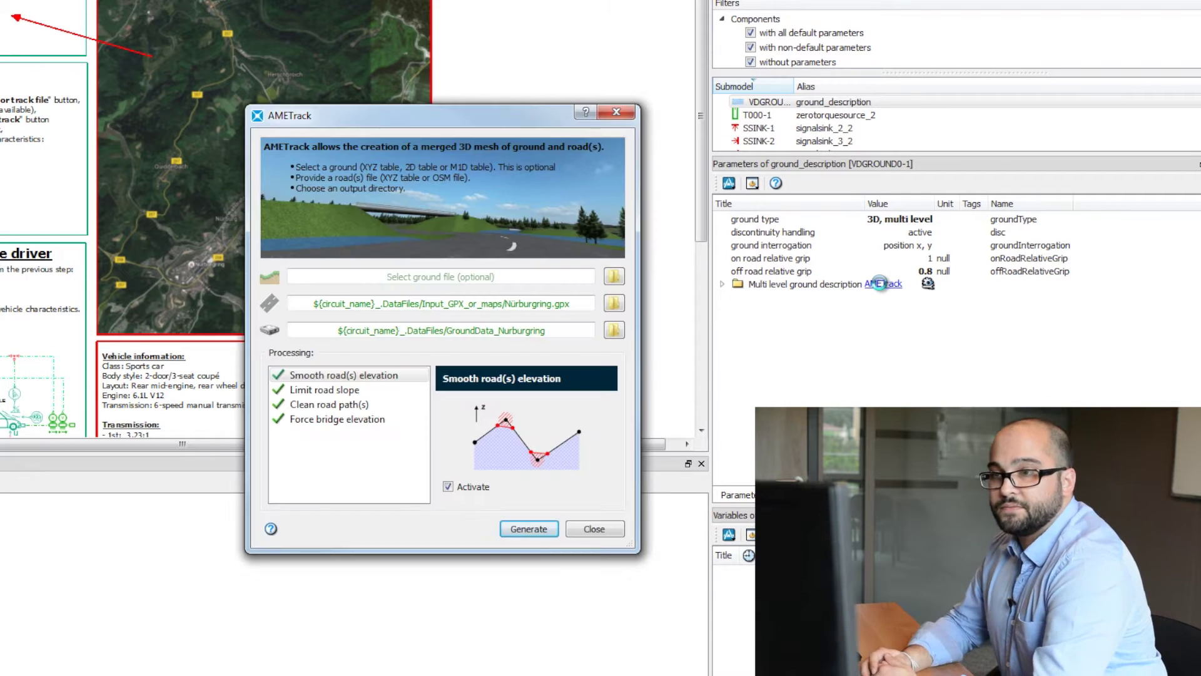
left_click(619, 311)
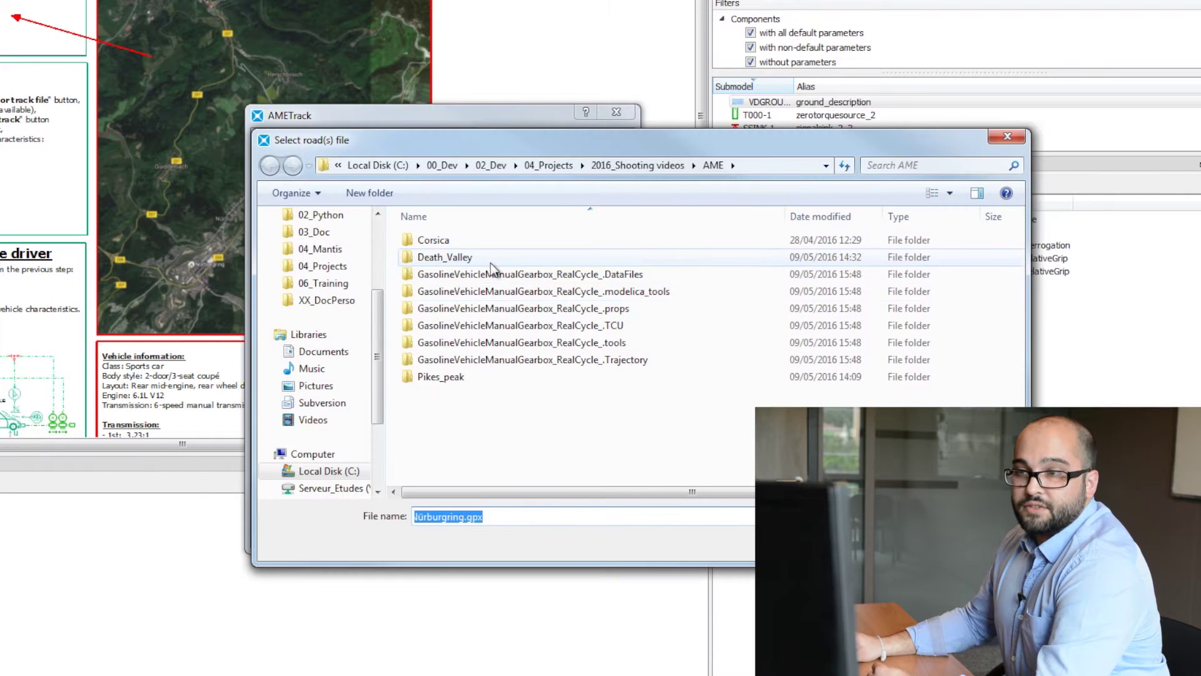
double_click(446, 259)
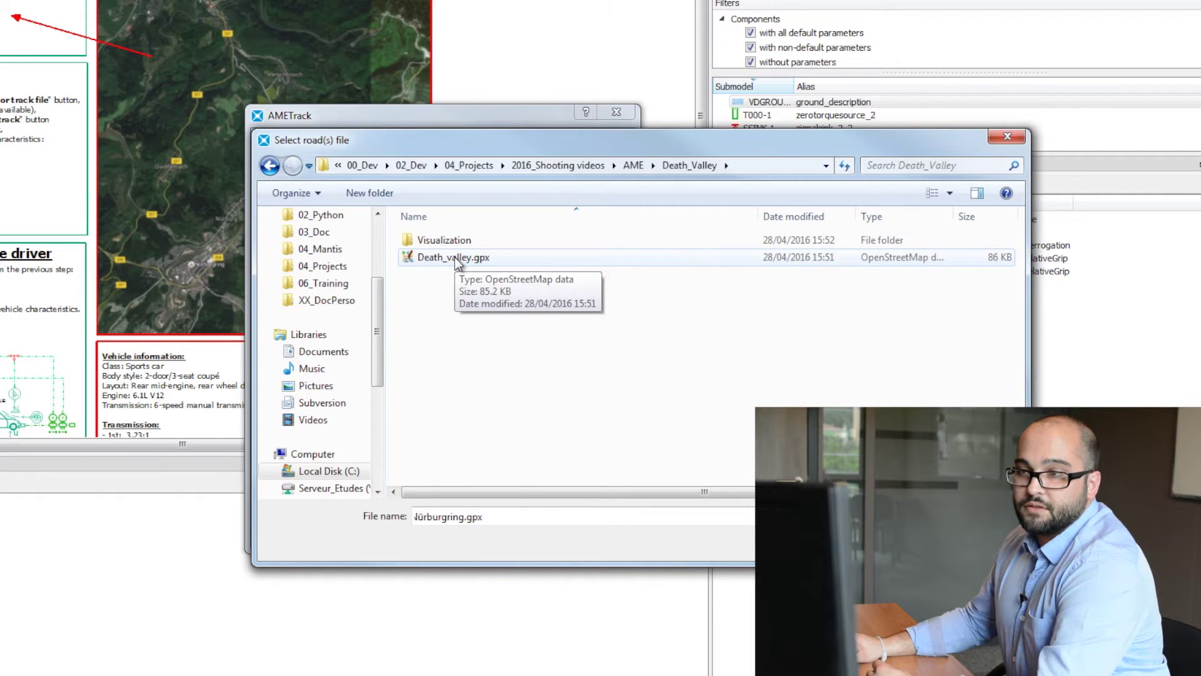
double_click(458, 258)
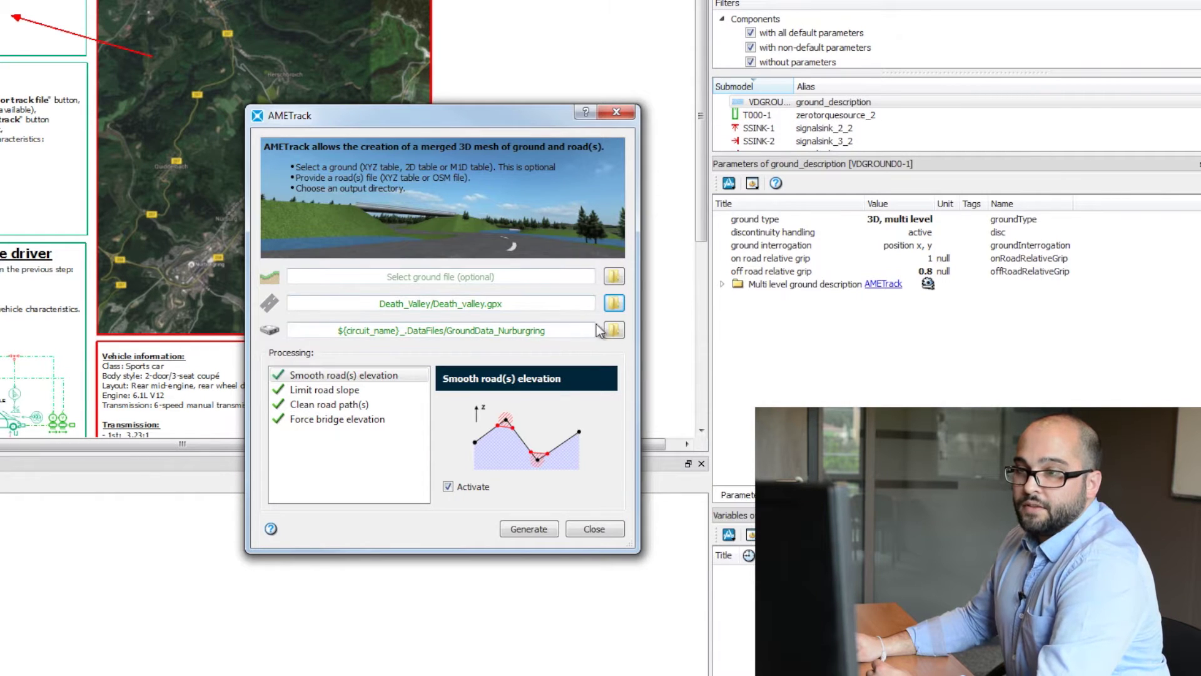
Step: Set Death_Valley as the AMETrack output directory, generate the ground data and close the tool
left_click(615, 331)
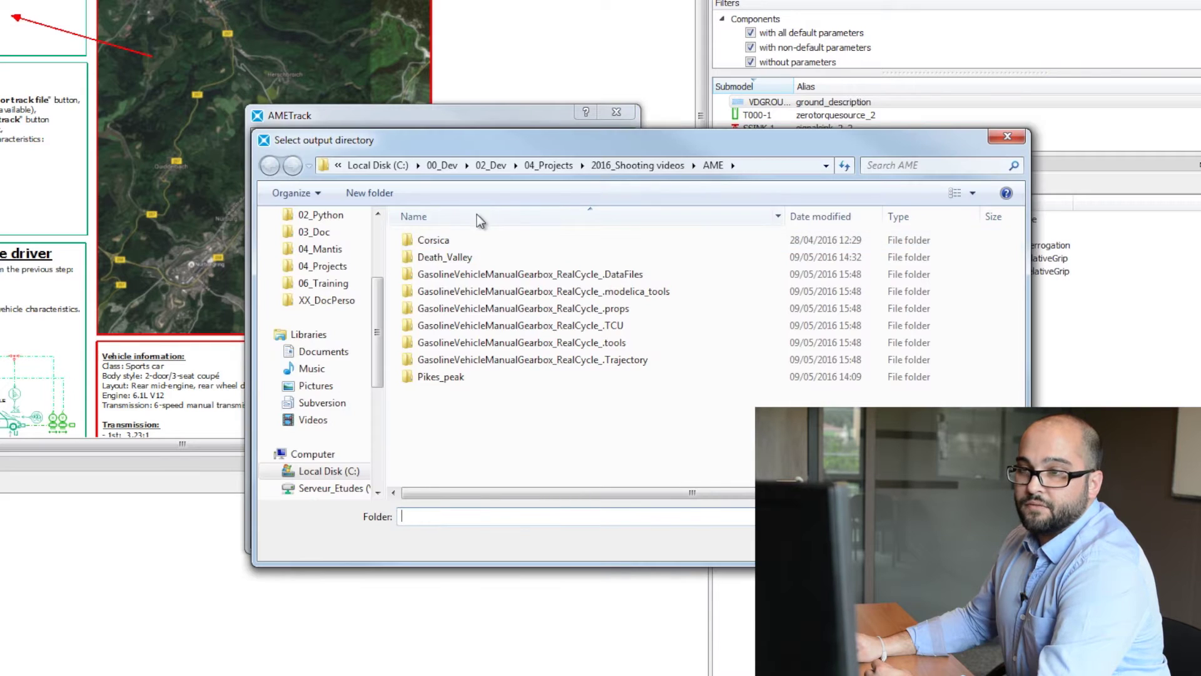
double_click(461, 258)
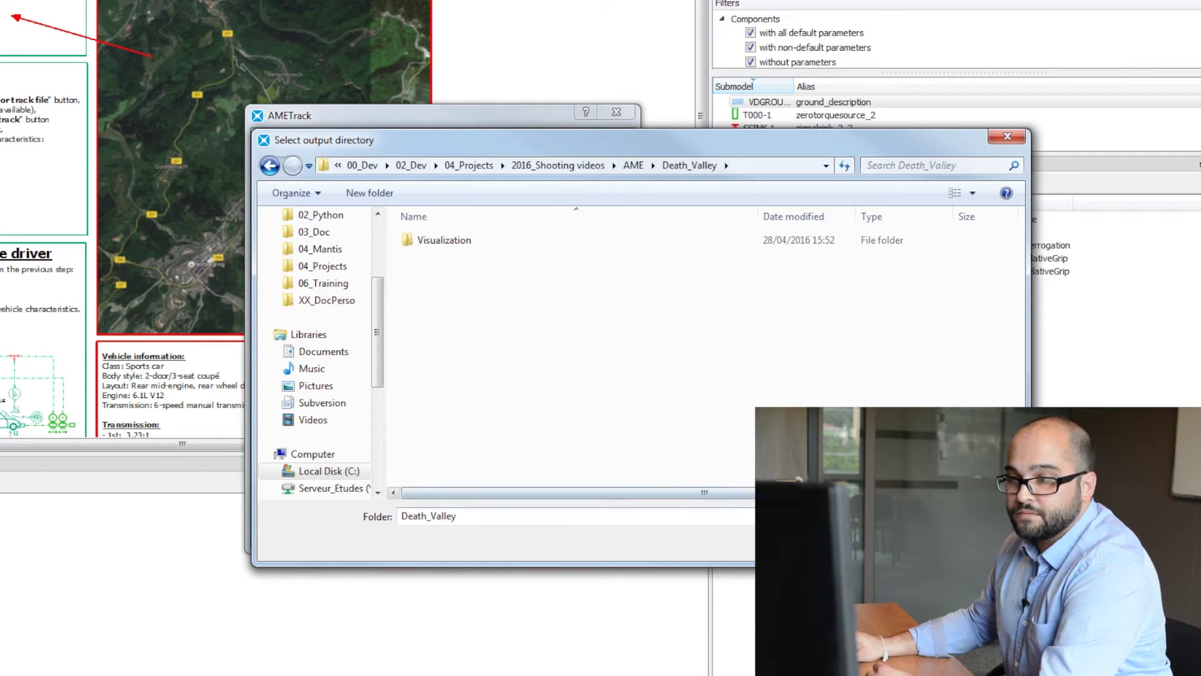
key("Return")
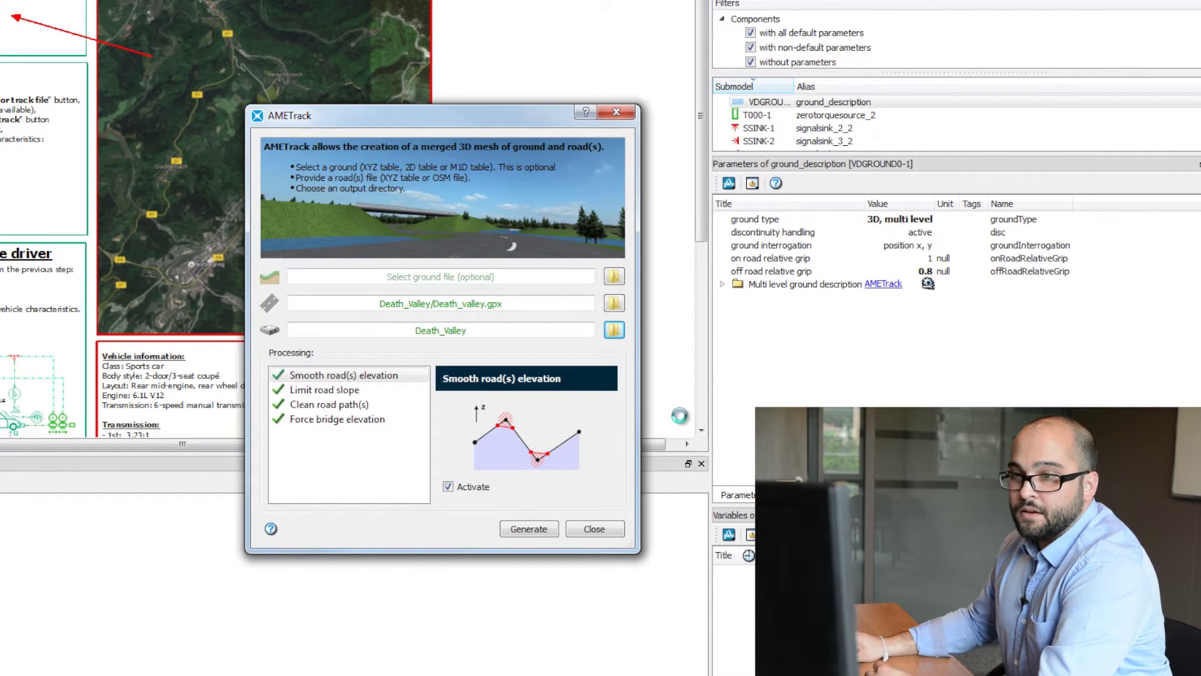
left_click(526, 530)
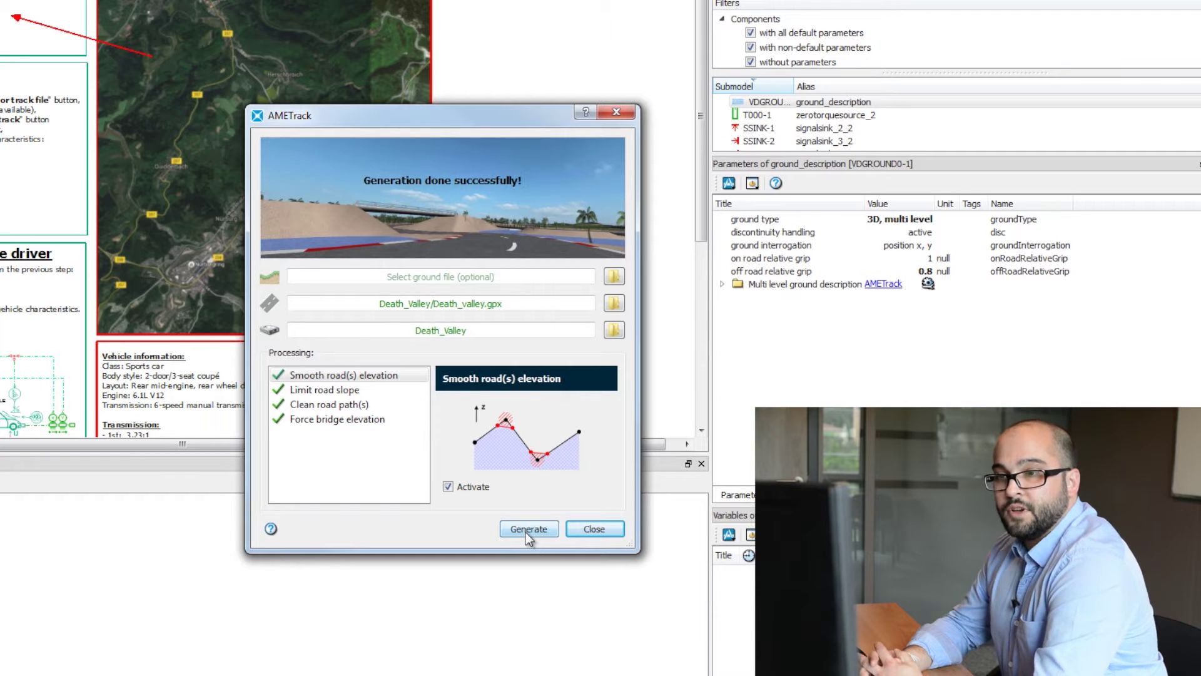
left_click(603, 529)
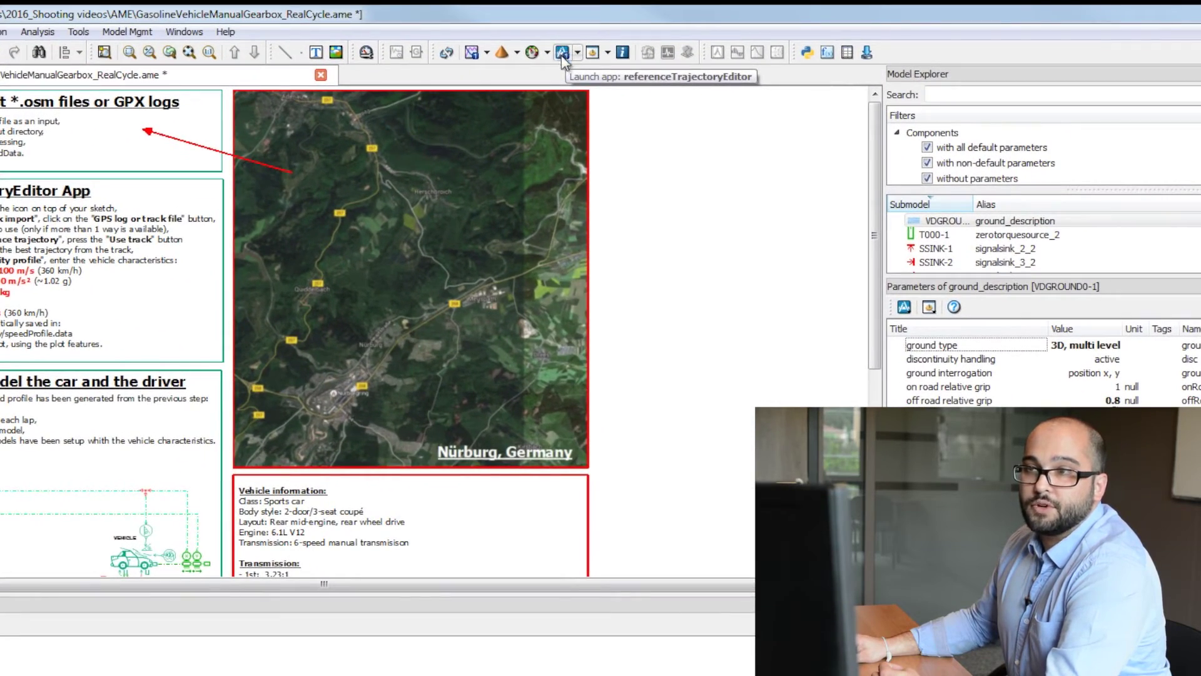
Step: Launch the referenceTrajectoryEditor app, import way1.data from the Death_Valley folder as the track and go to the reference trajectory page
left_click(562, 55)
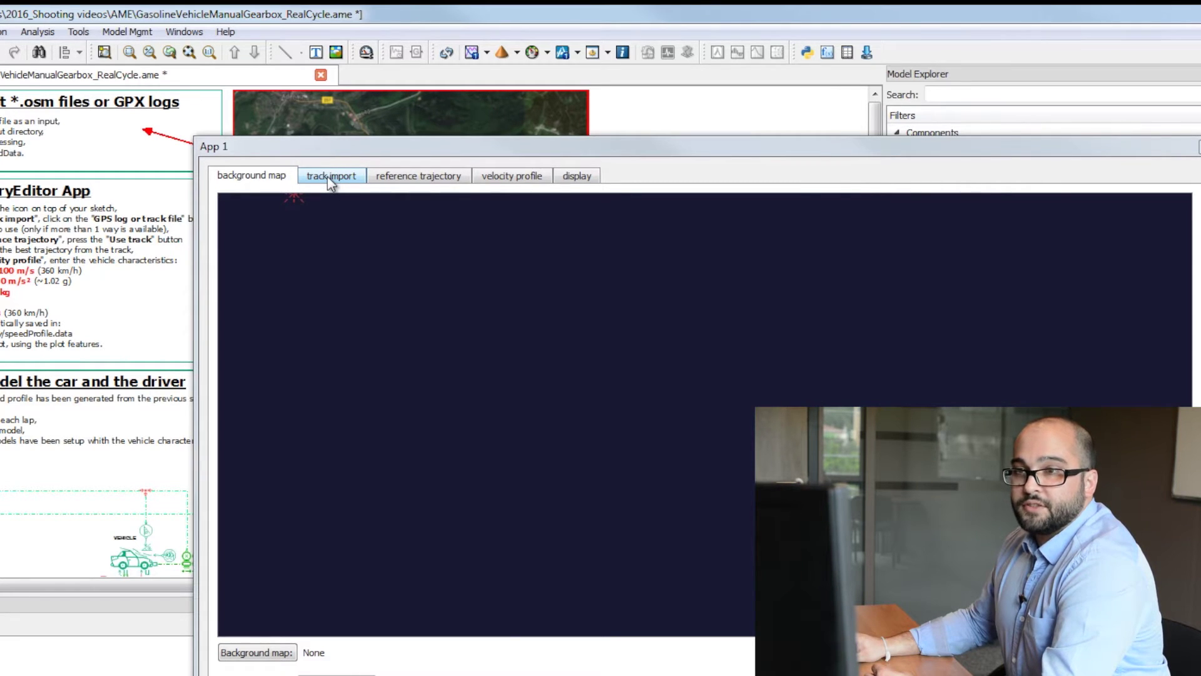
left_click(327, 177)
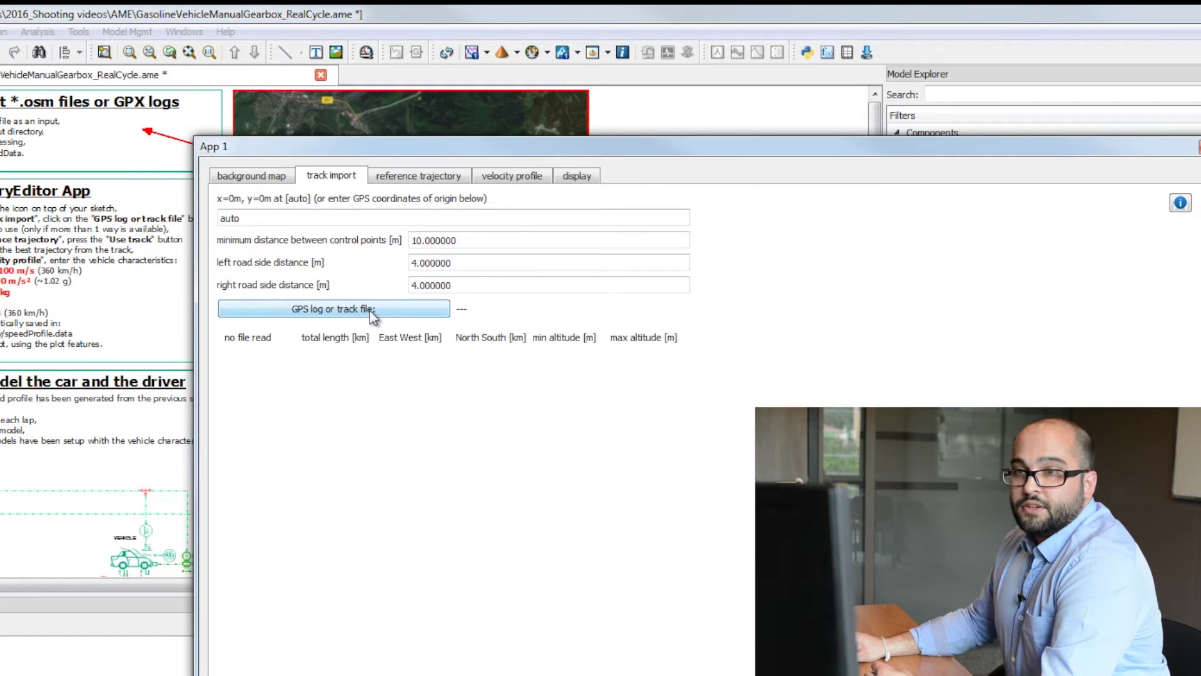
left_click(388, 310)
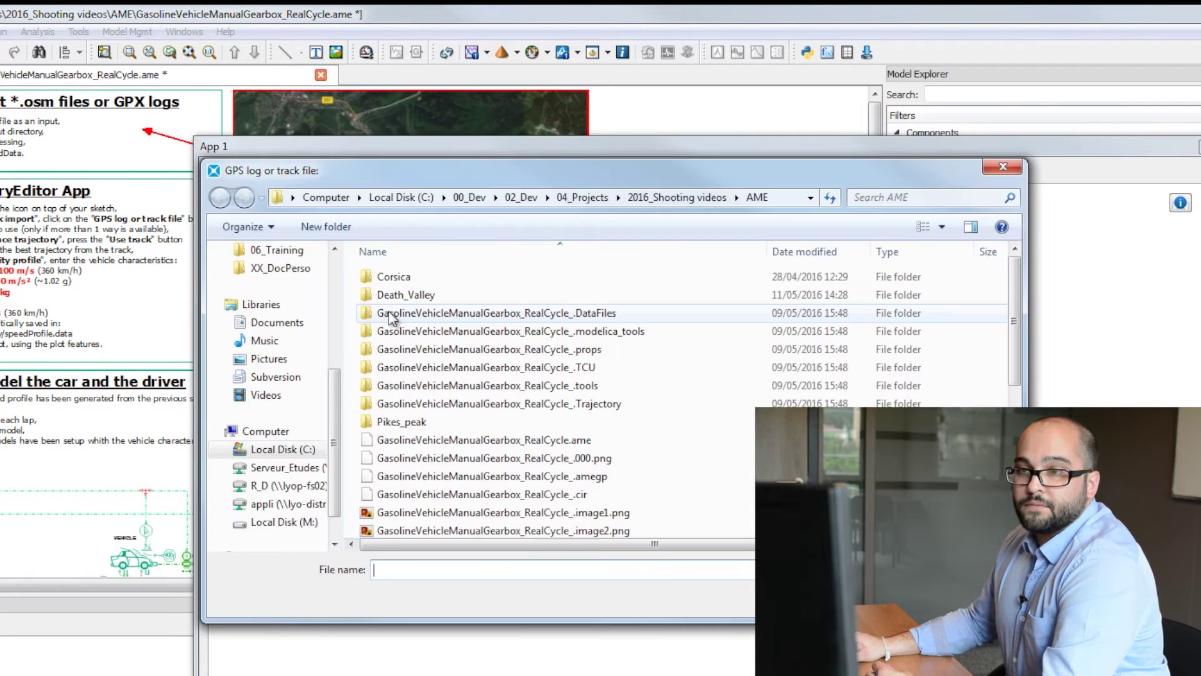
double_click(420, 293)
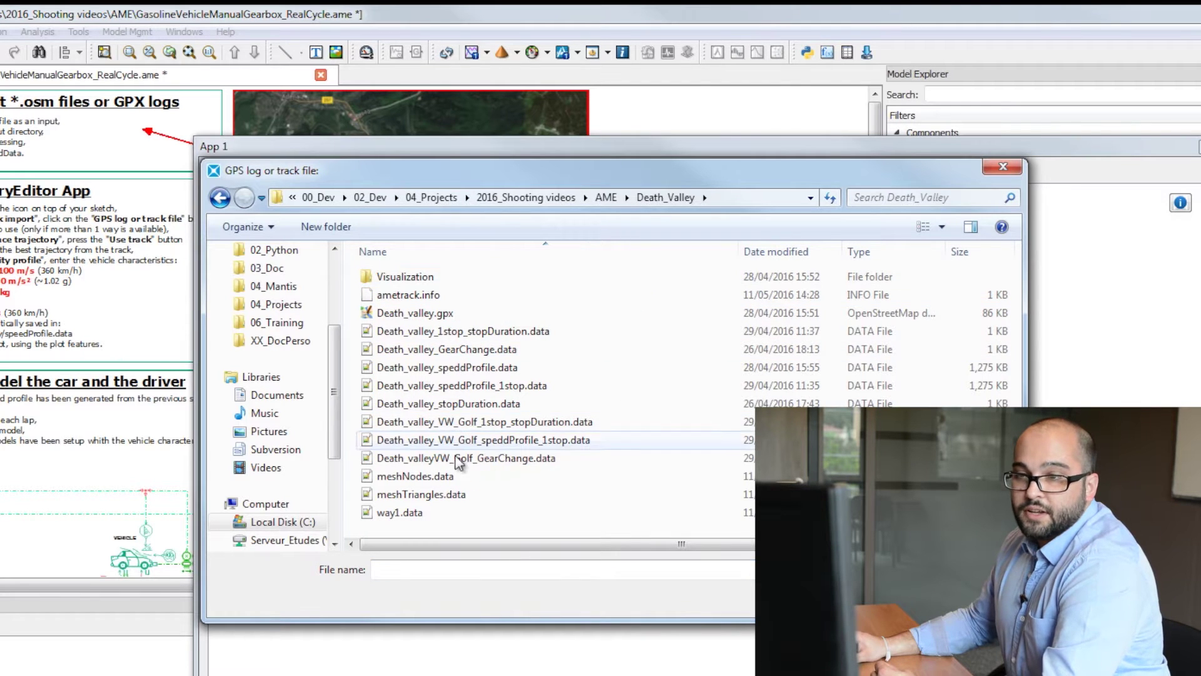
double_click(430, 514)
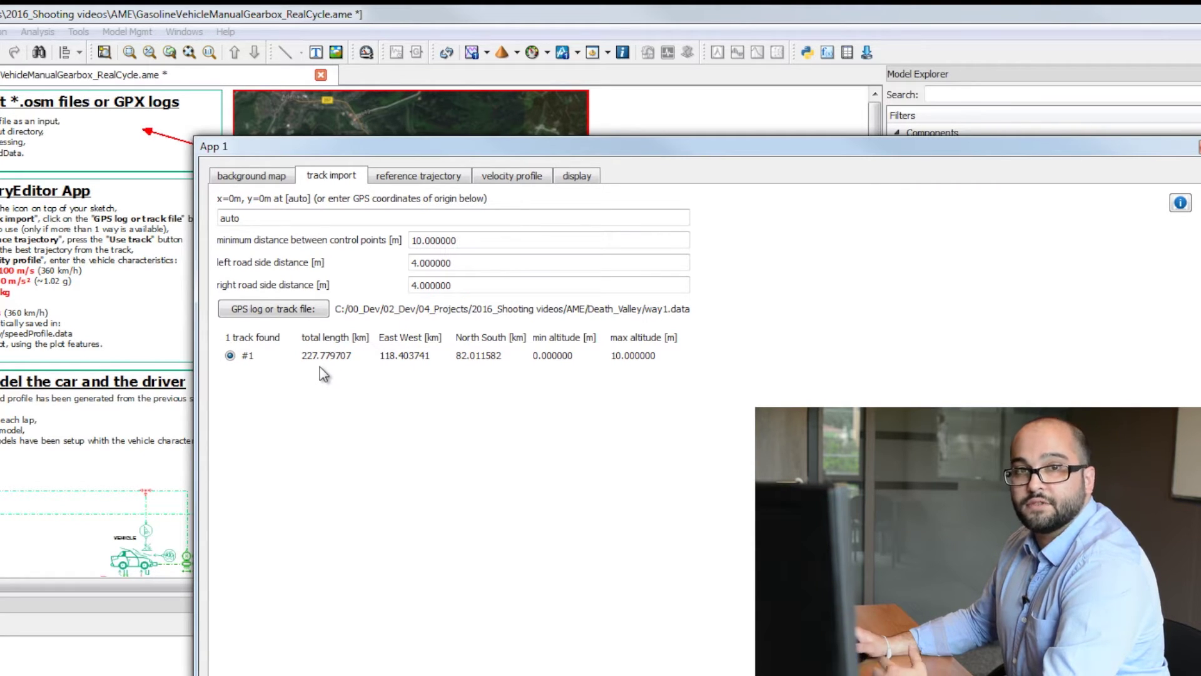
left_click(432, 176)
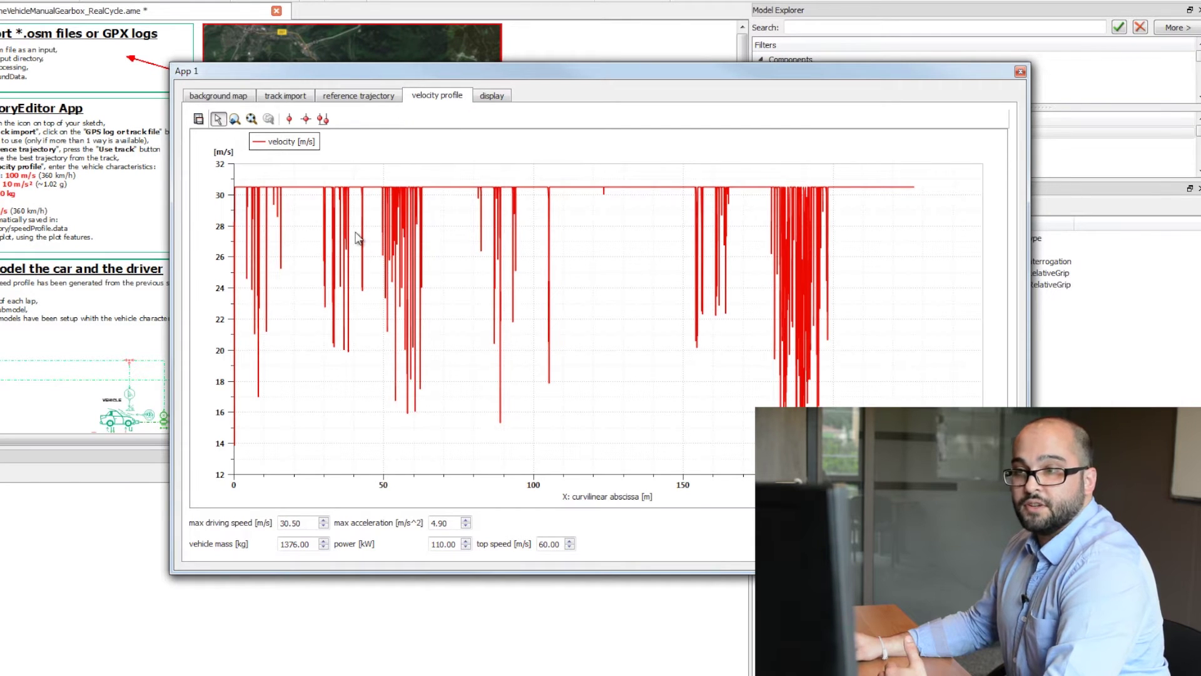
Step: Zoom in on the velocity profile from about 45 to 70 along the curvilinear abscissa, and restore the full curve
left_click(236, 119)
left_click_drag(370, 471, 451, 451)
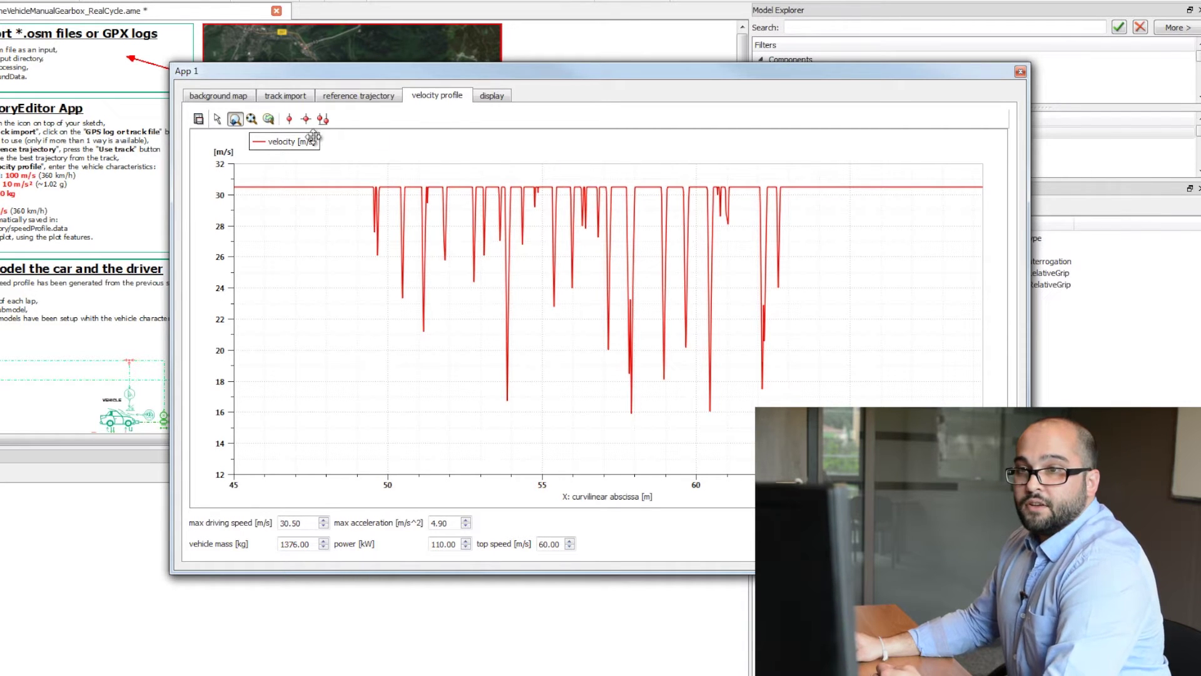
left_click(217, 119)
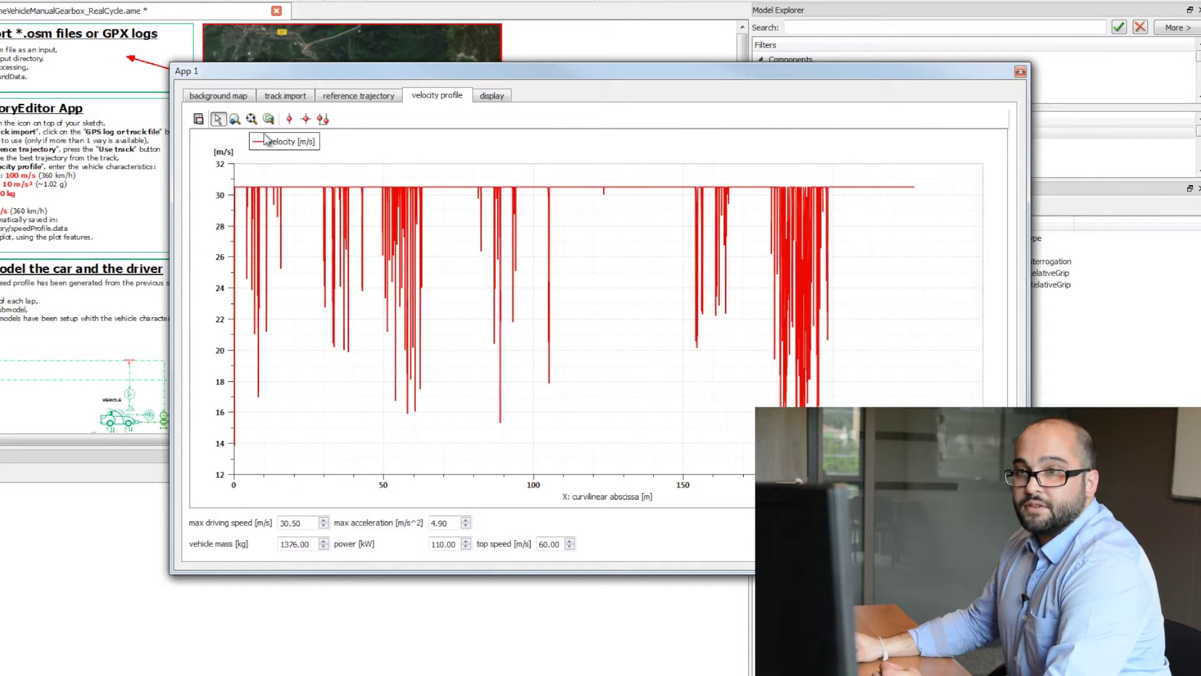
Step: Save the velocity curve as a 1D table named Death_valley_227km in the AME/Death_Valley folder
left_click(199, 119)
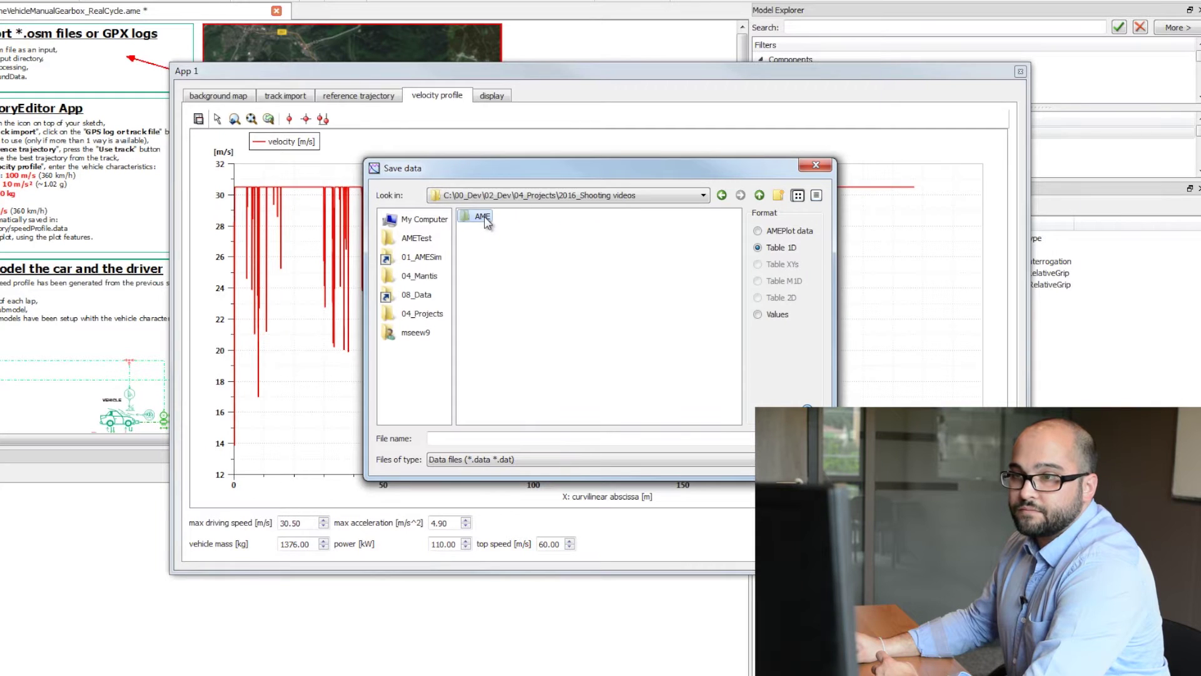
double_click(484, 216)
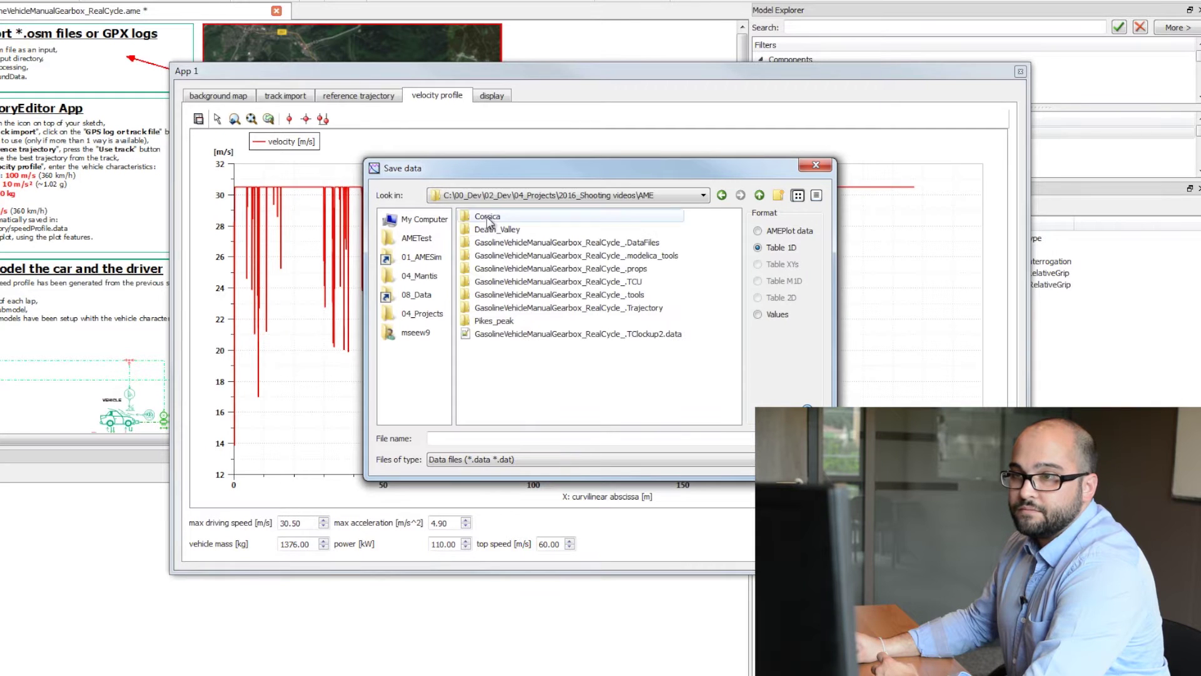
double_click(500, 229)
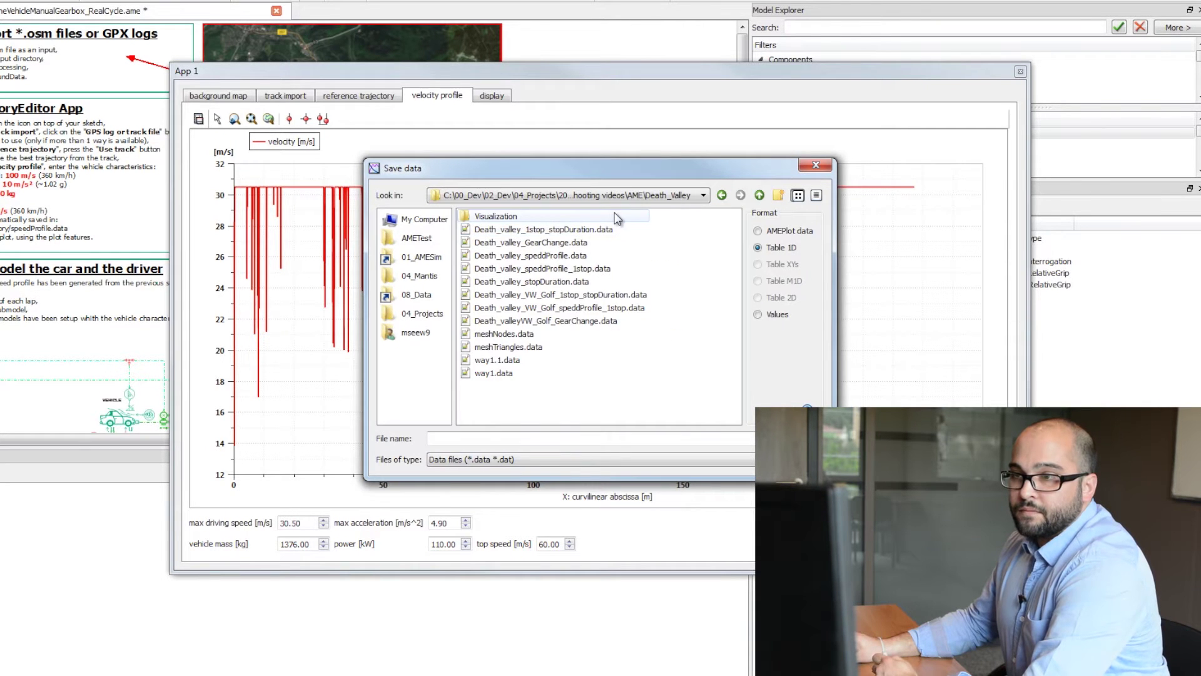
left_click(502, 440)
type("Death_valley")
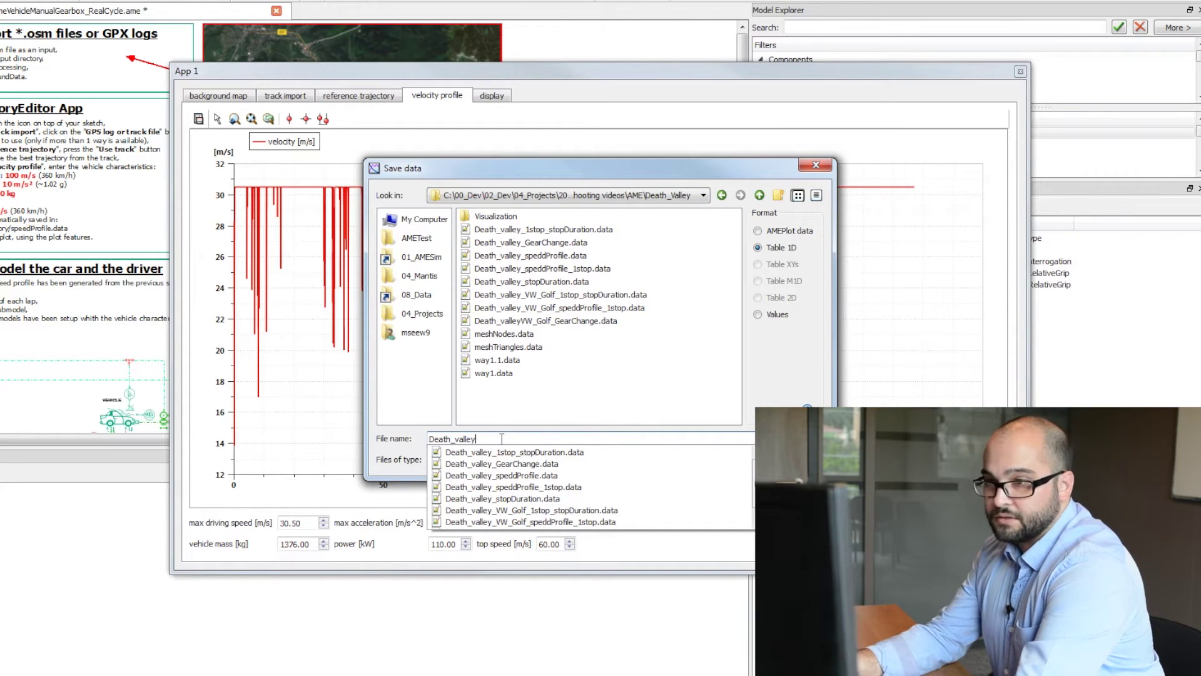
type("_227km")
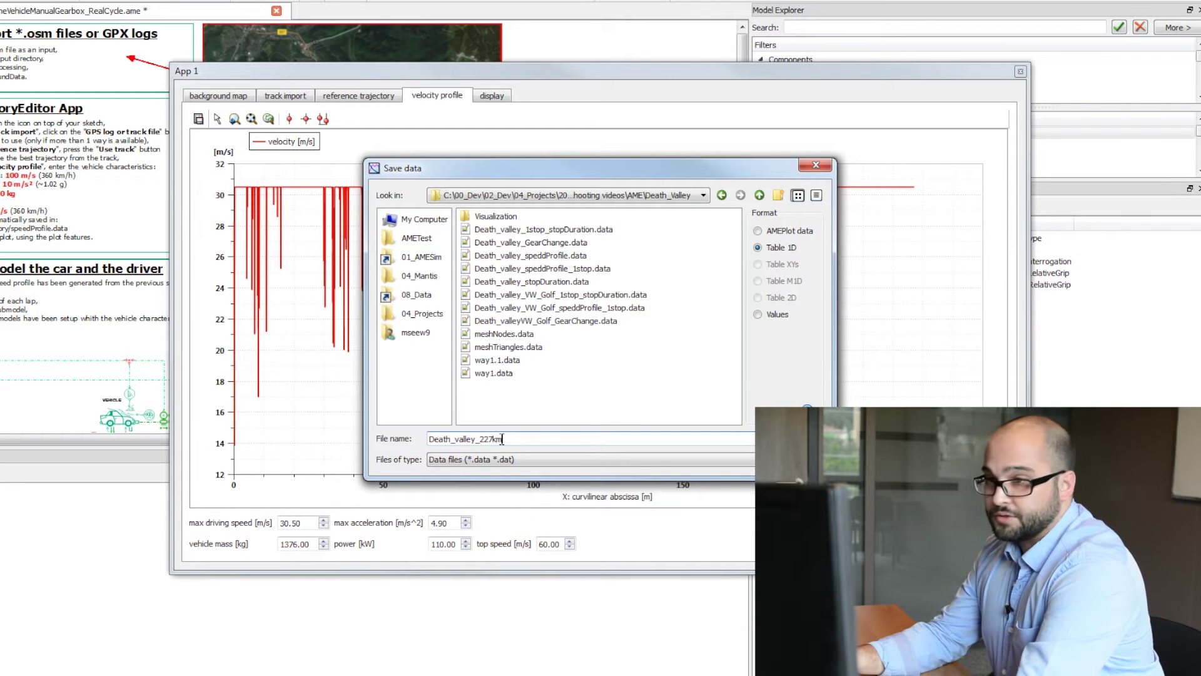
key("Return")
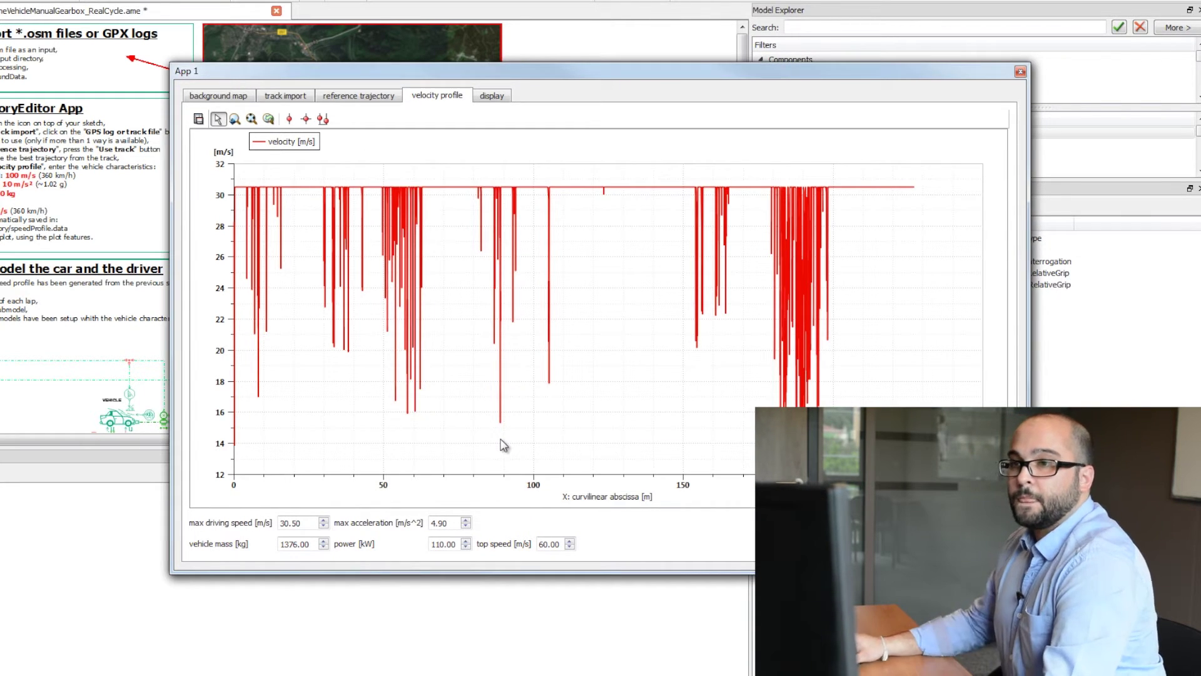
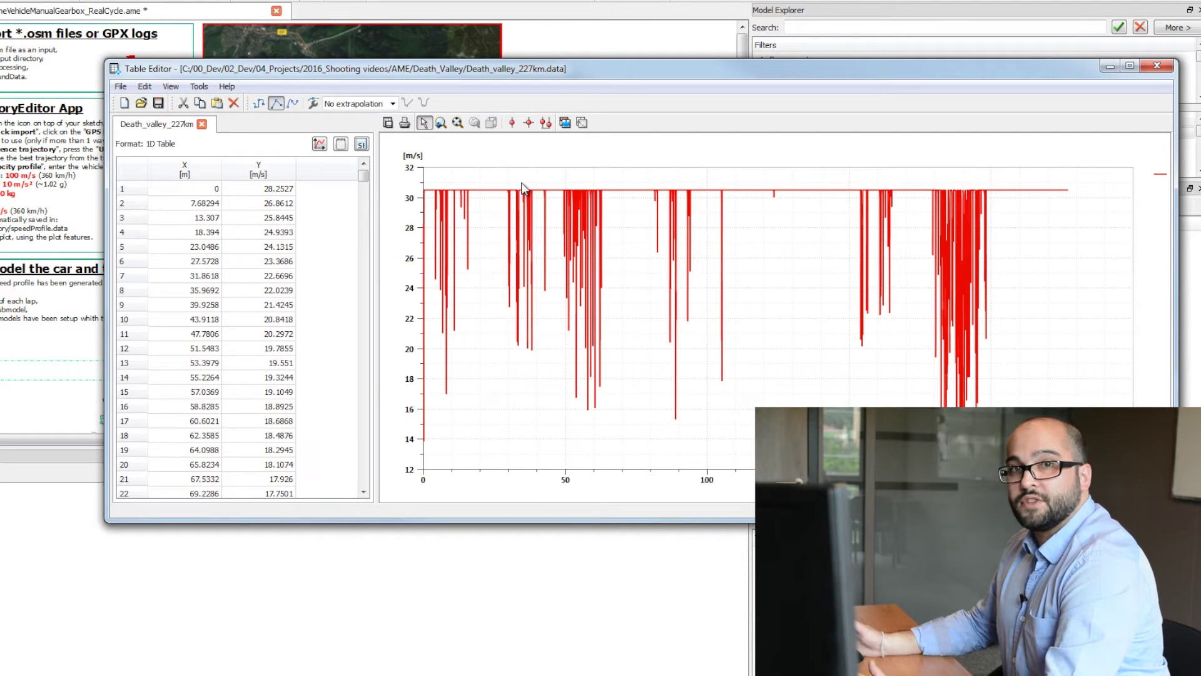
Step: Set the velocity to 0 m/s in the first and last rows of the Death_valley_227km table and save it
double_click(269, 189)
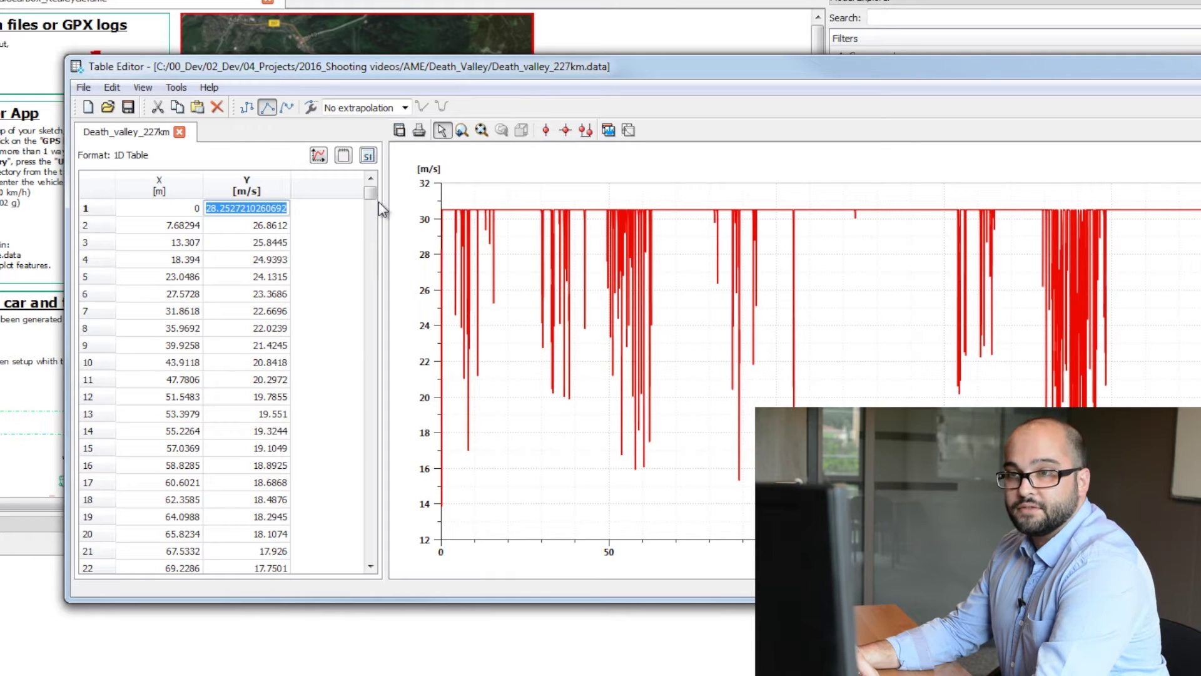
type("0")
key("Return")
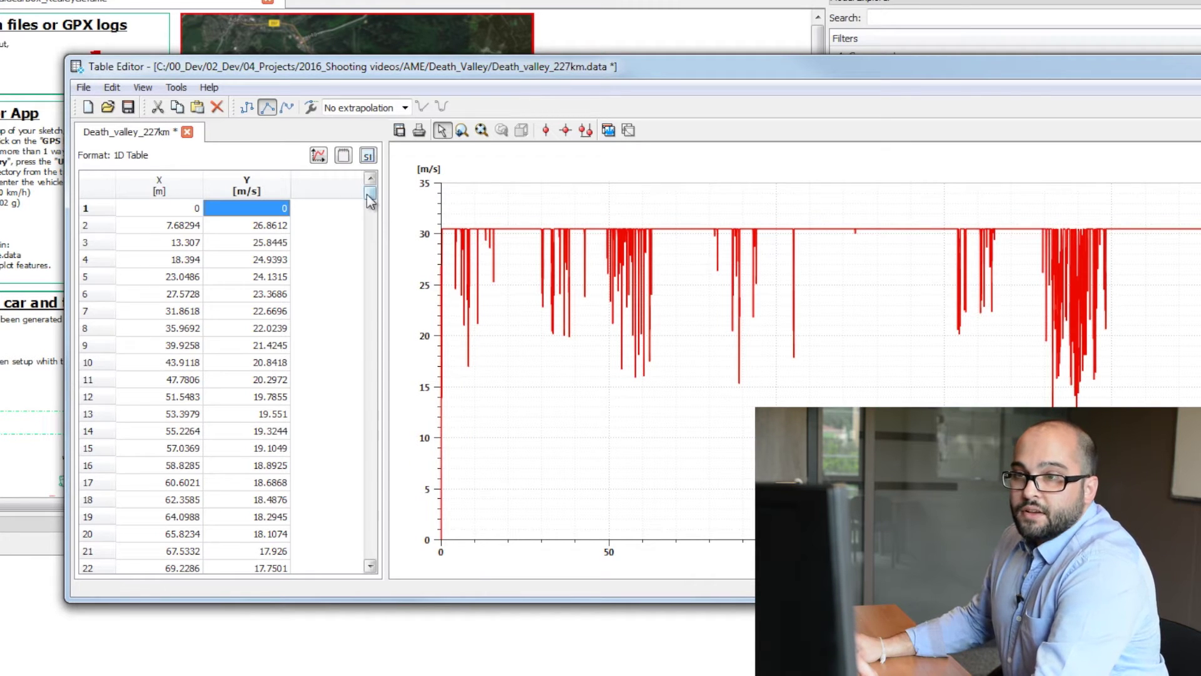
left_click_drag(371, 199, 373, 584)
double_click(275, 565)
type("0")
key("Return")
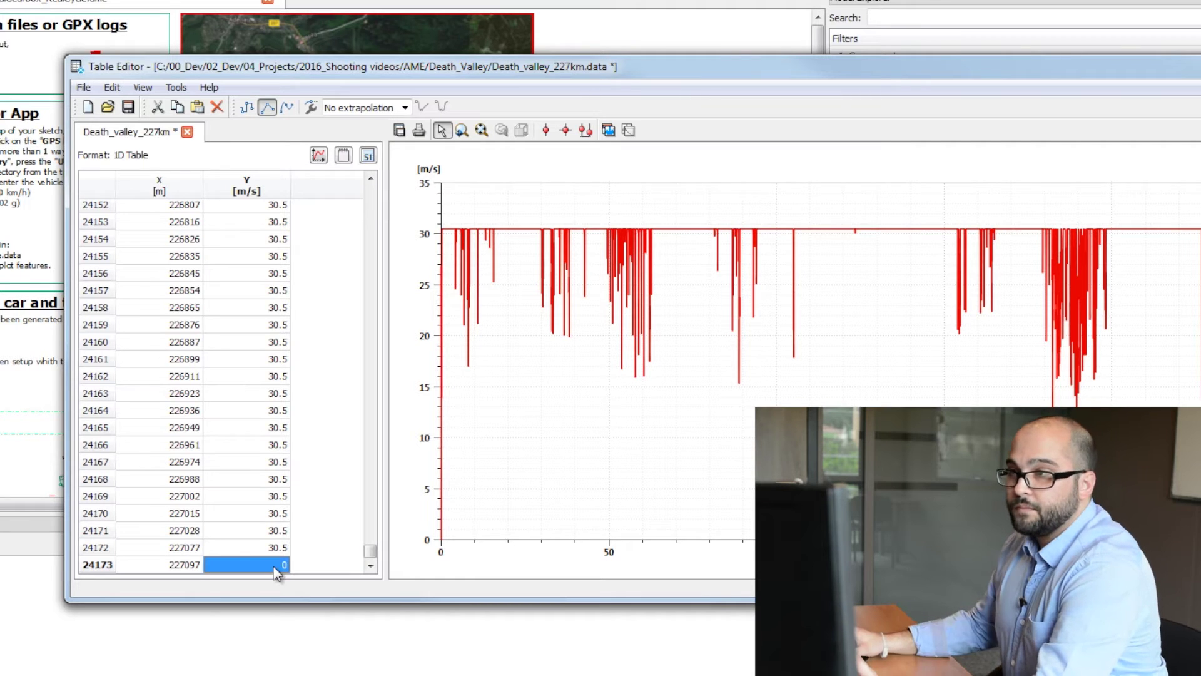
left_click(129, 107)
Step: Zoom the table plot in on the dense speed drops just past 178 and place a cursor on the first deep velocity minimum
left_click_drag(370, 550, 371, 333)
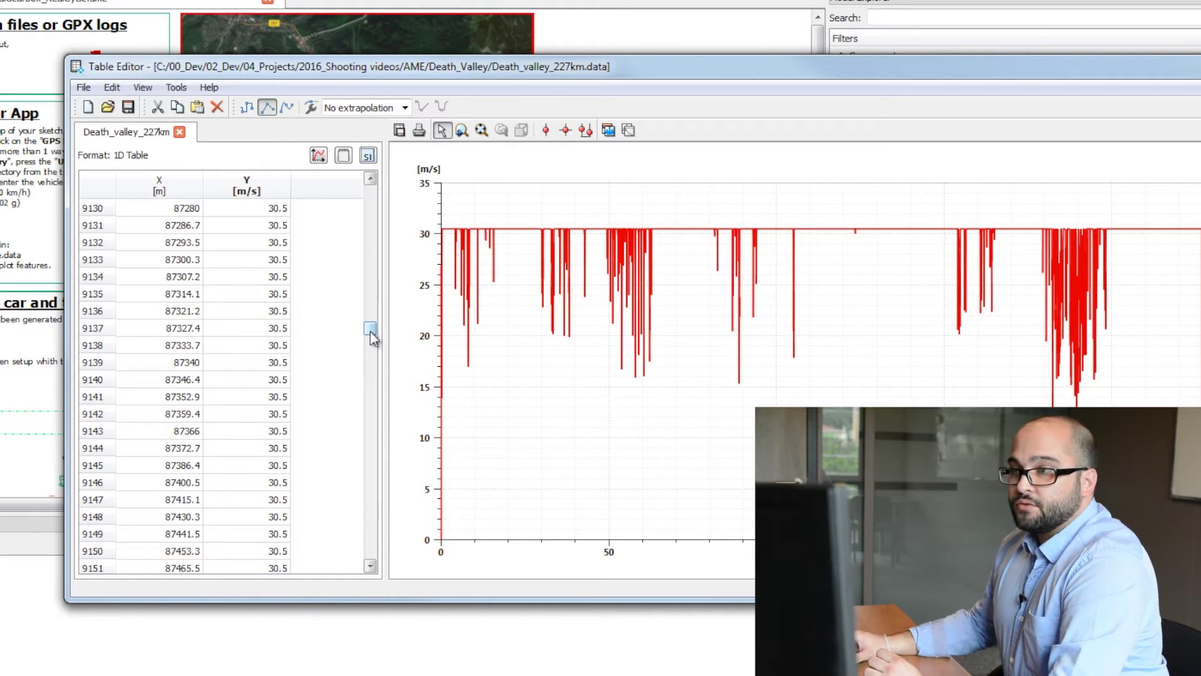
left_click(462, 131)
left_click_drag(1033, 300, 1077, 301)
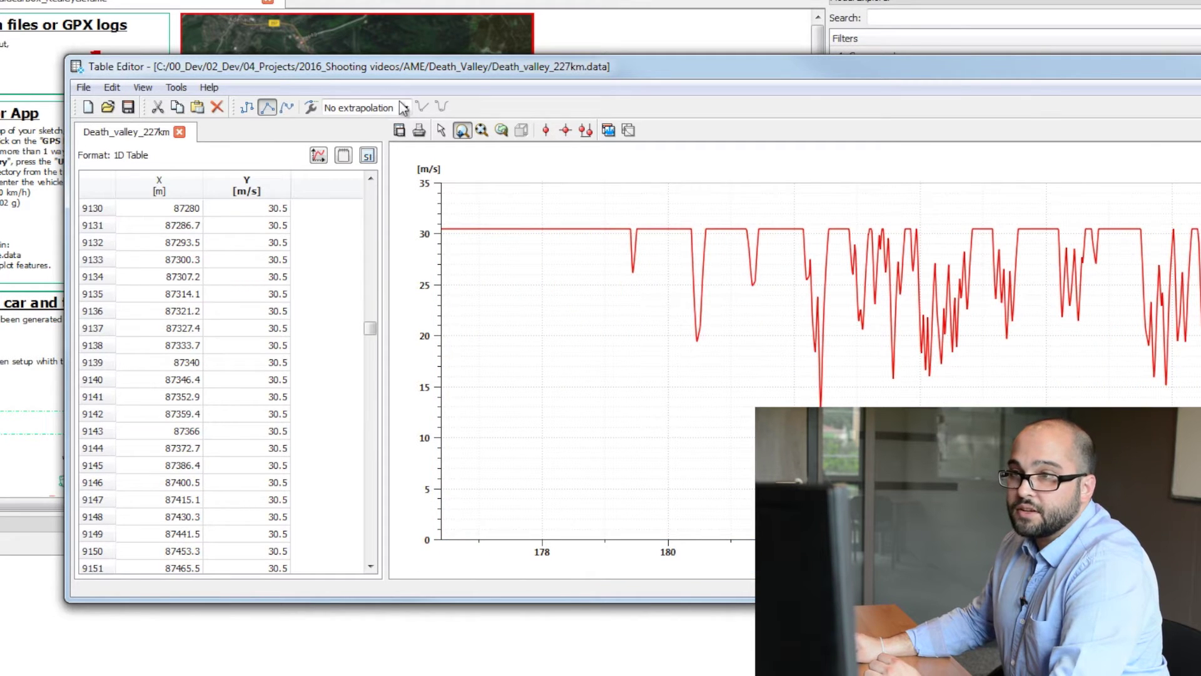
left_click(547, 130)
left_click_drag(449, 335, 821, 368)
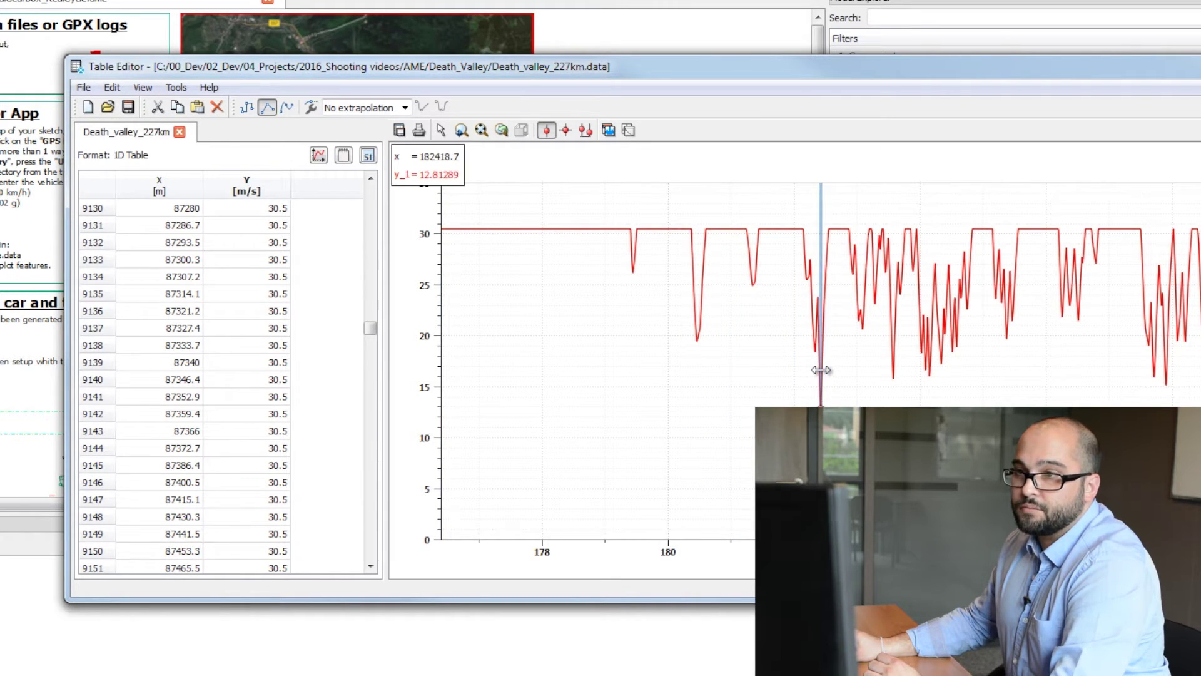
left_click(446, 156)
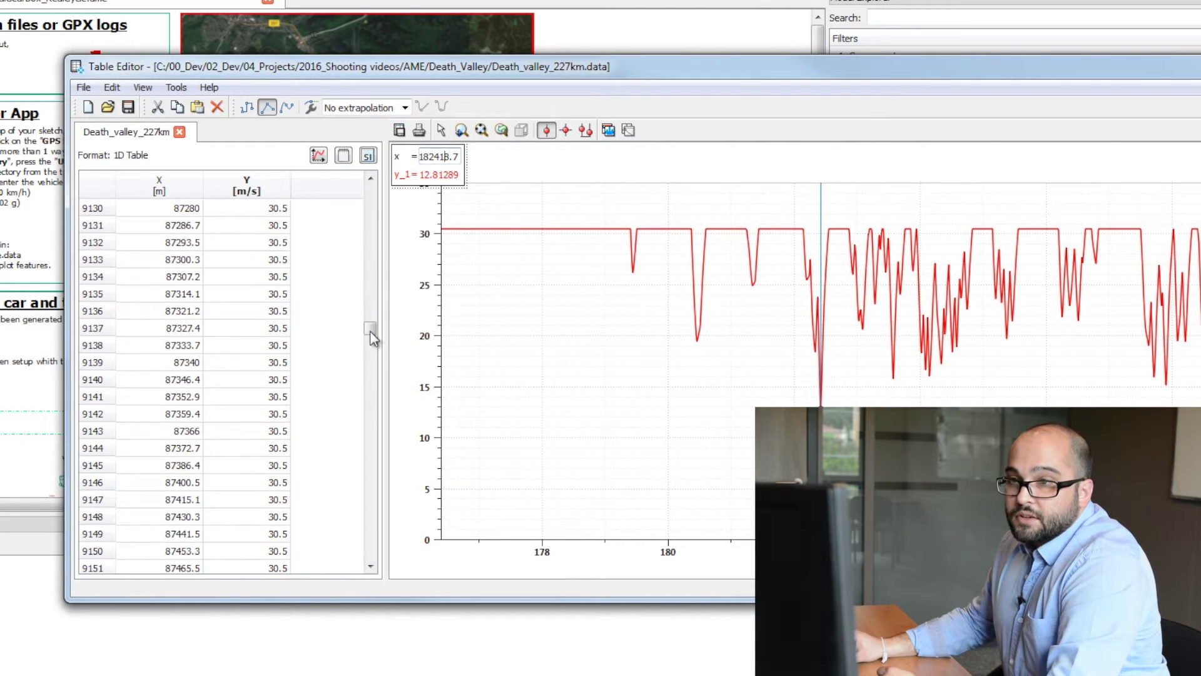
Step: Add a vehicle stop by setting the velocity at X = 182706 m (row 18338) to 0, save the table and close the Table Editor
left_click_drag(373, 334, 371, 471)
right_click(371, 410)
left_click(368, 411)
left_click(198, 467)
scroll(198, 469, "down", 7)
scroll(198, 469, "down", 20)
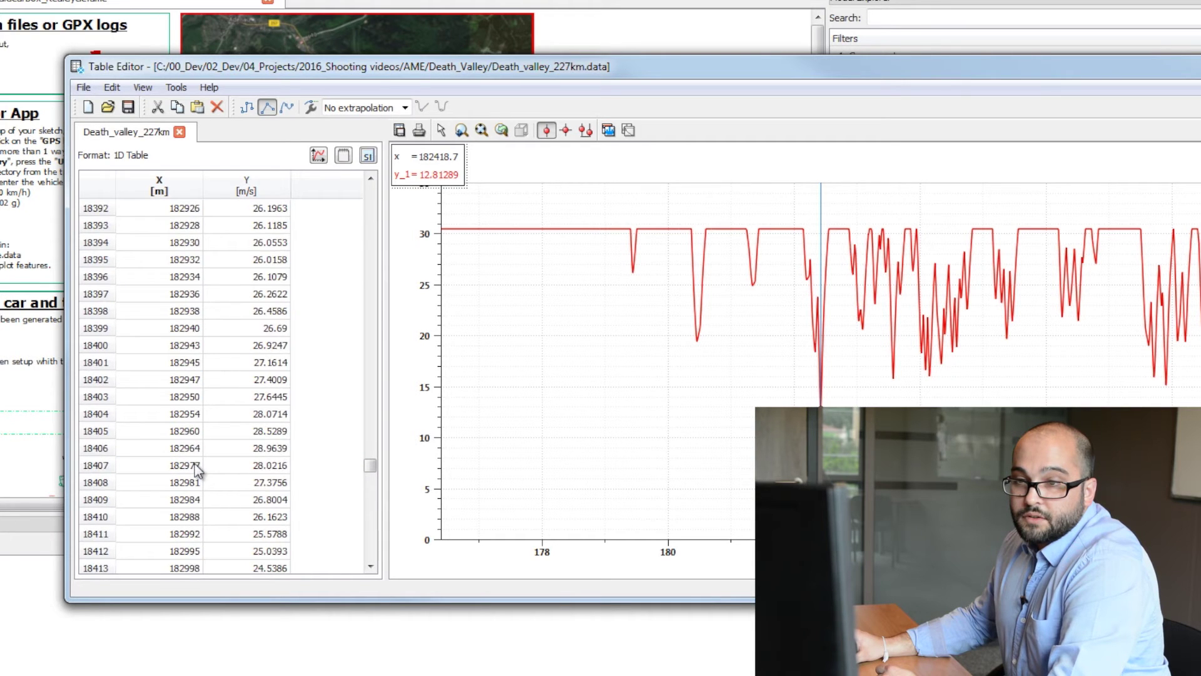
scroll(198, 469, "up", 17)
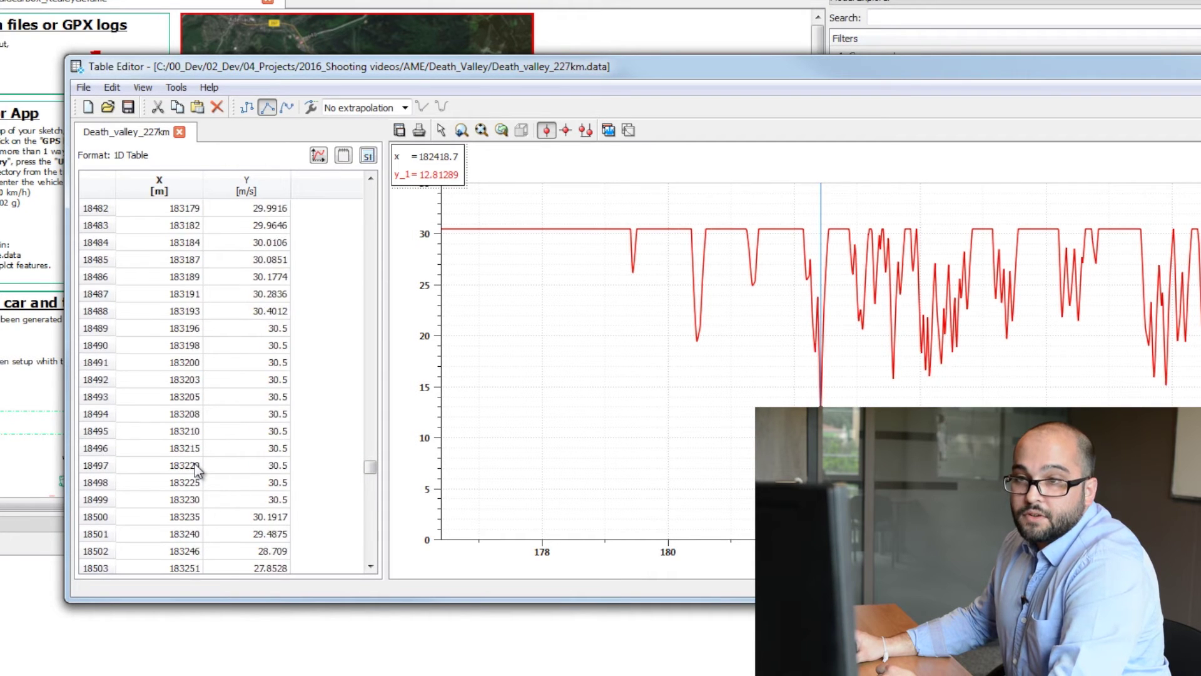
scroll(197, 408, "up", 18)
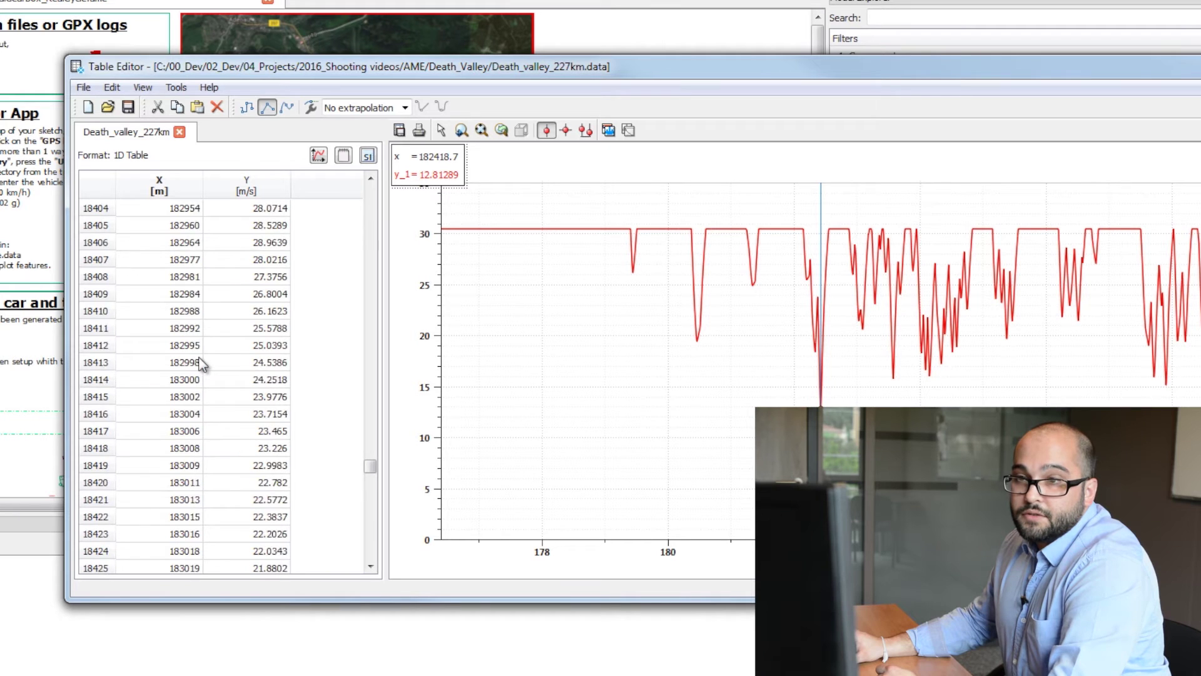
scroll(200, 329, "up", 20)
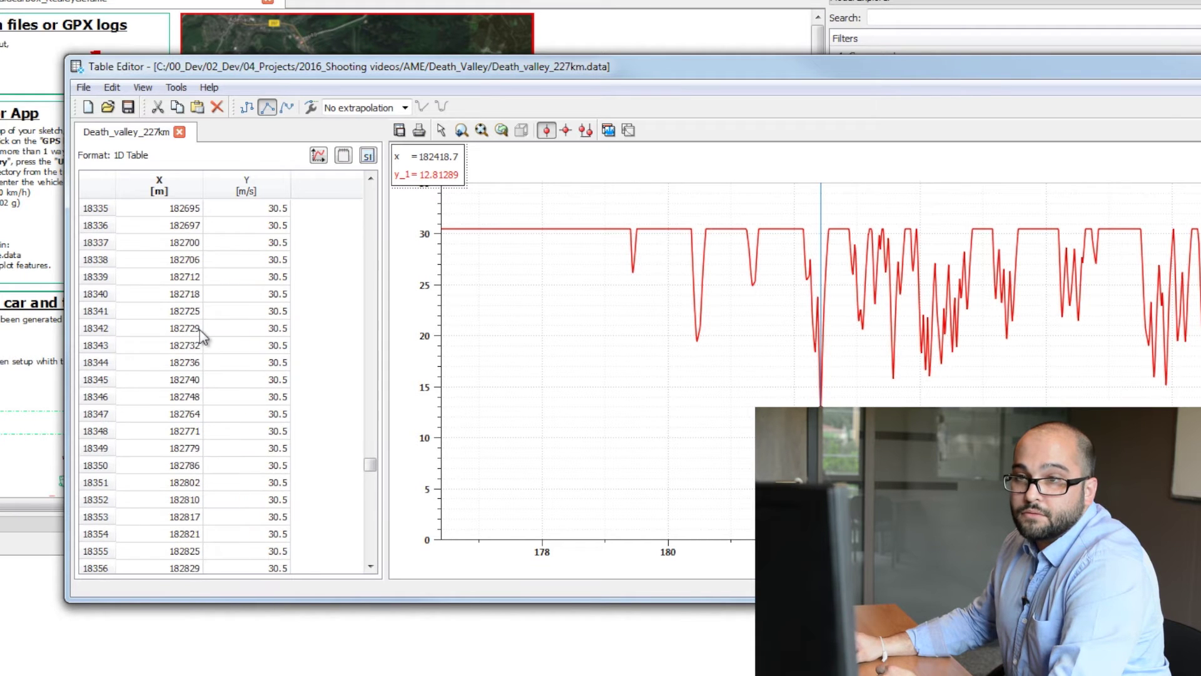
double_click(280, 259)
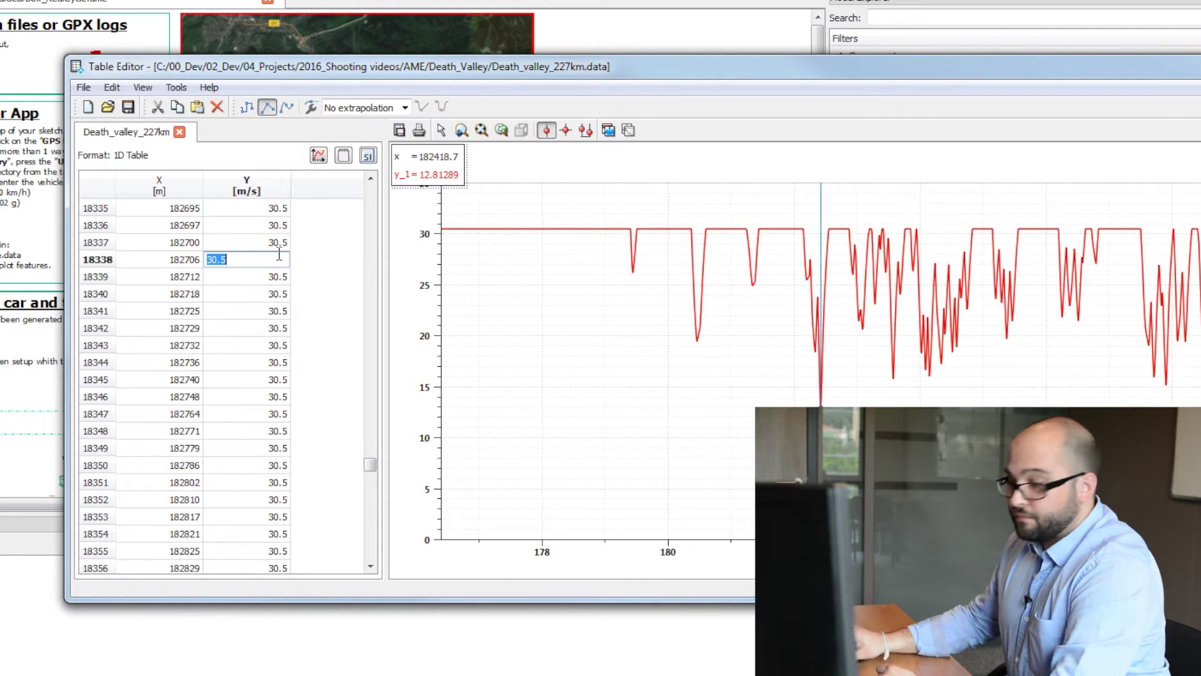
key("Delete")
key("Return")
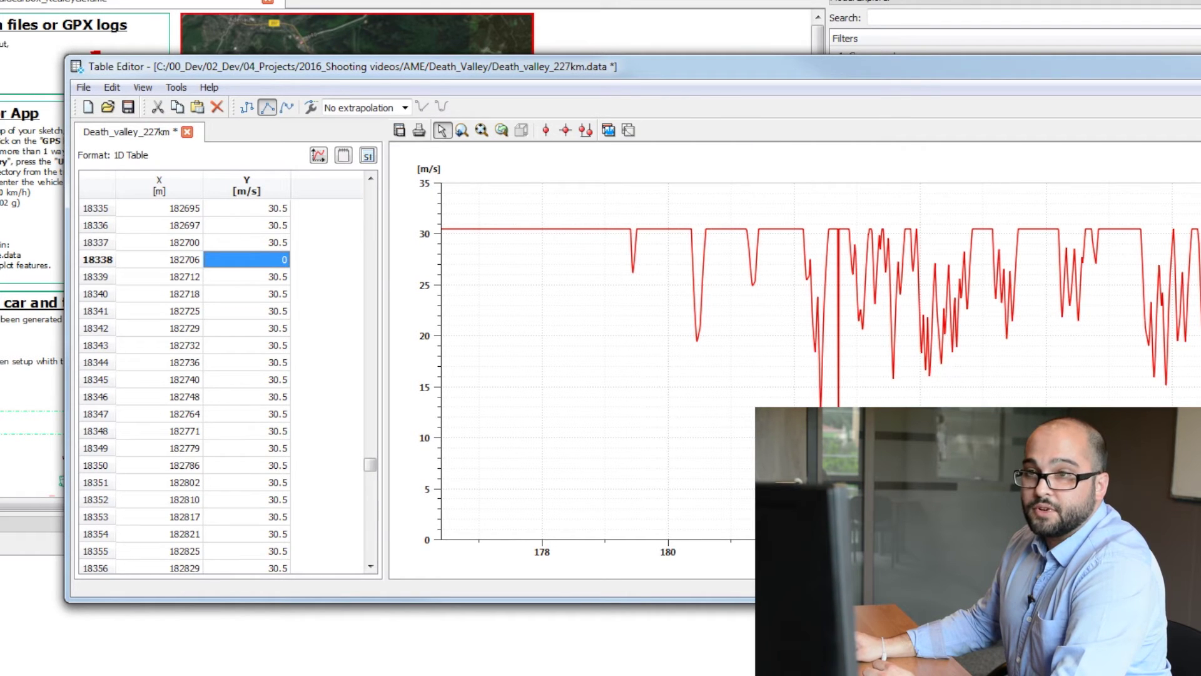
left_click(130, 109)
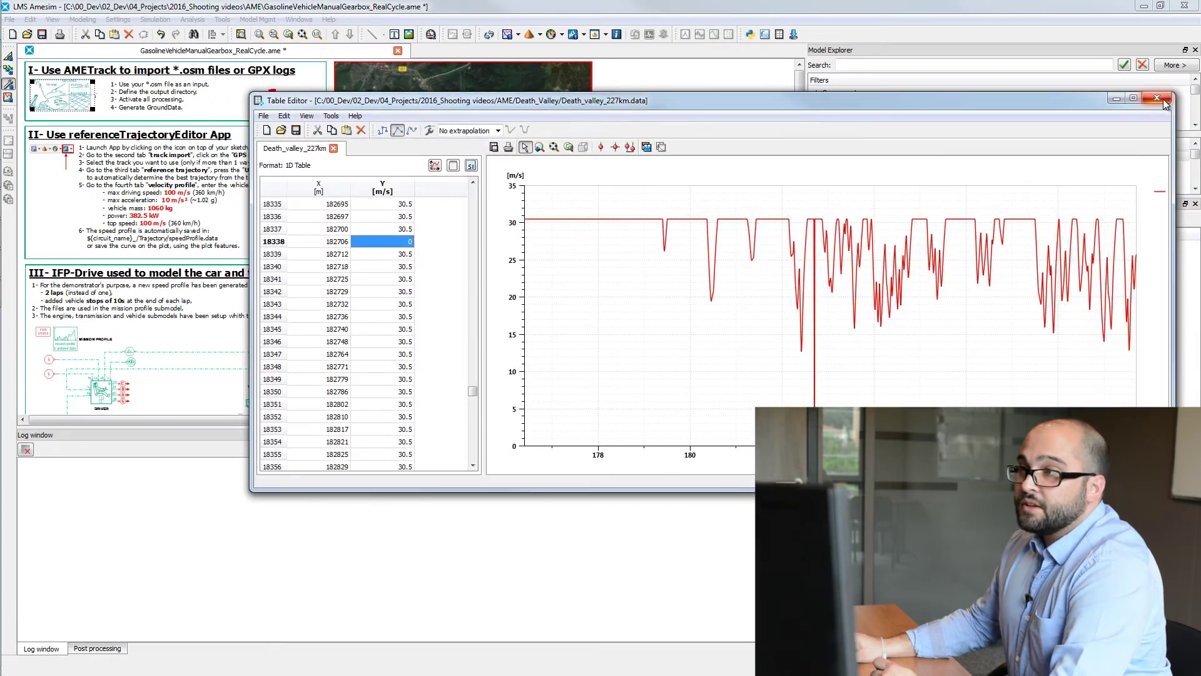
left_click(1162, 101)
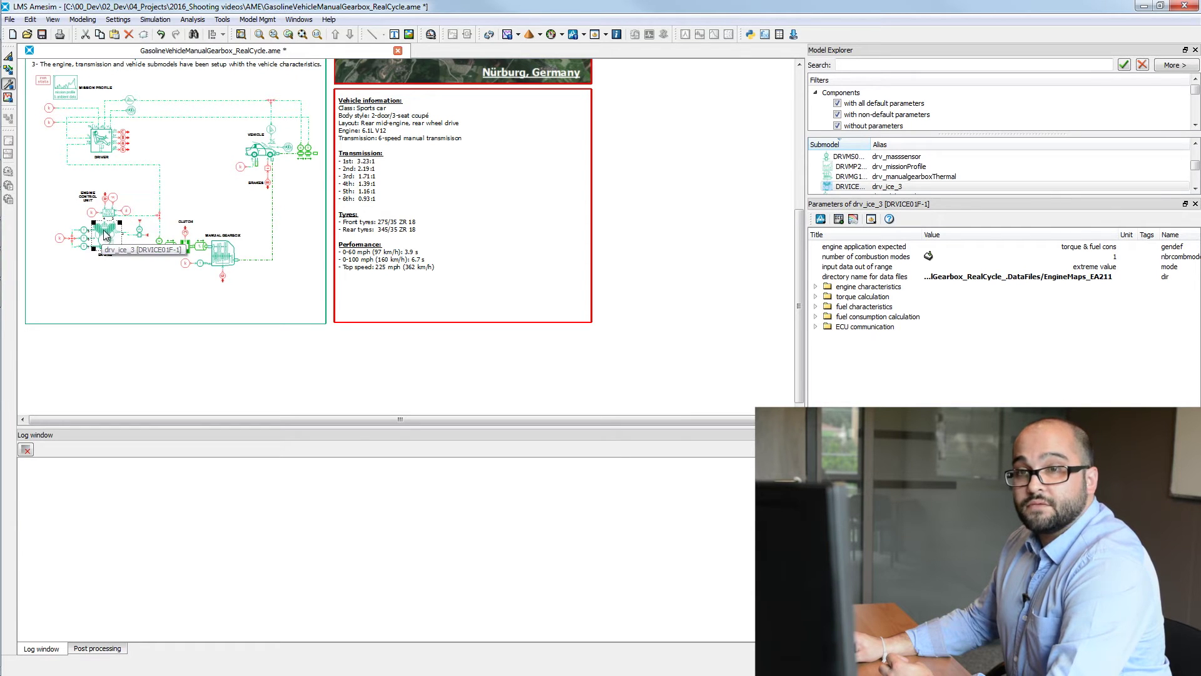
Step: Launch the DRVICE Table Creator for drv_ice_3 and define an in-line engine with regular frictions and simple dynamic
left_click(839, 219)
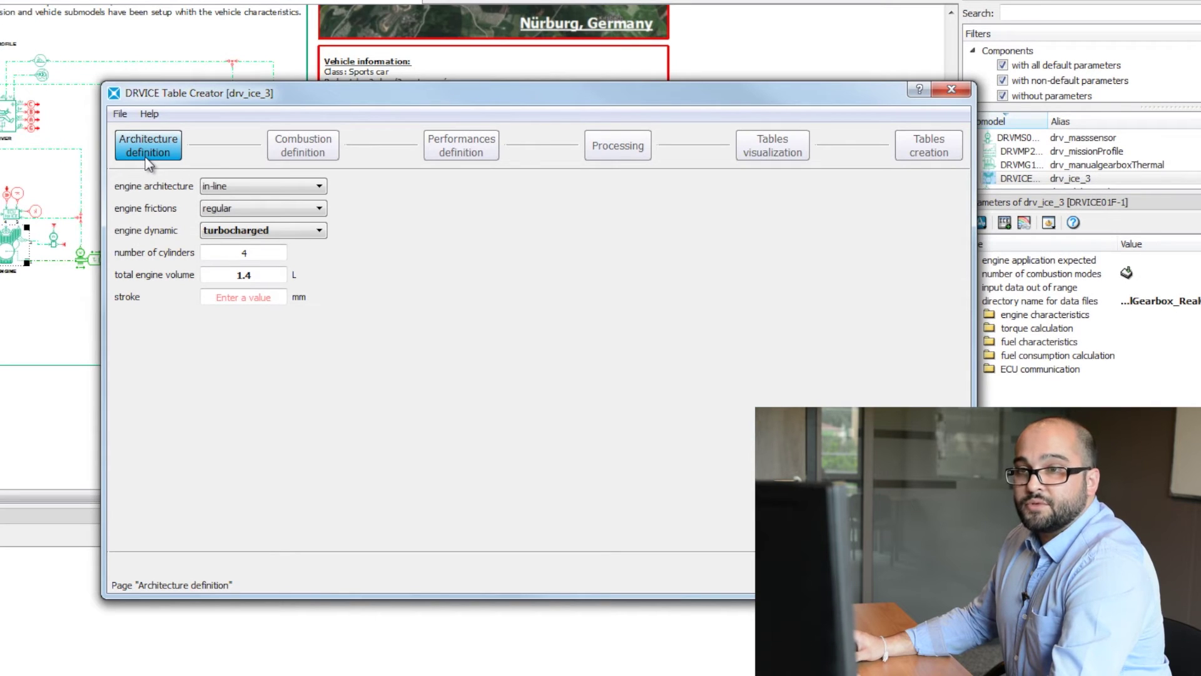
left_click(288, 184)
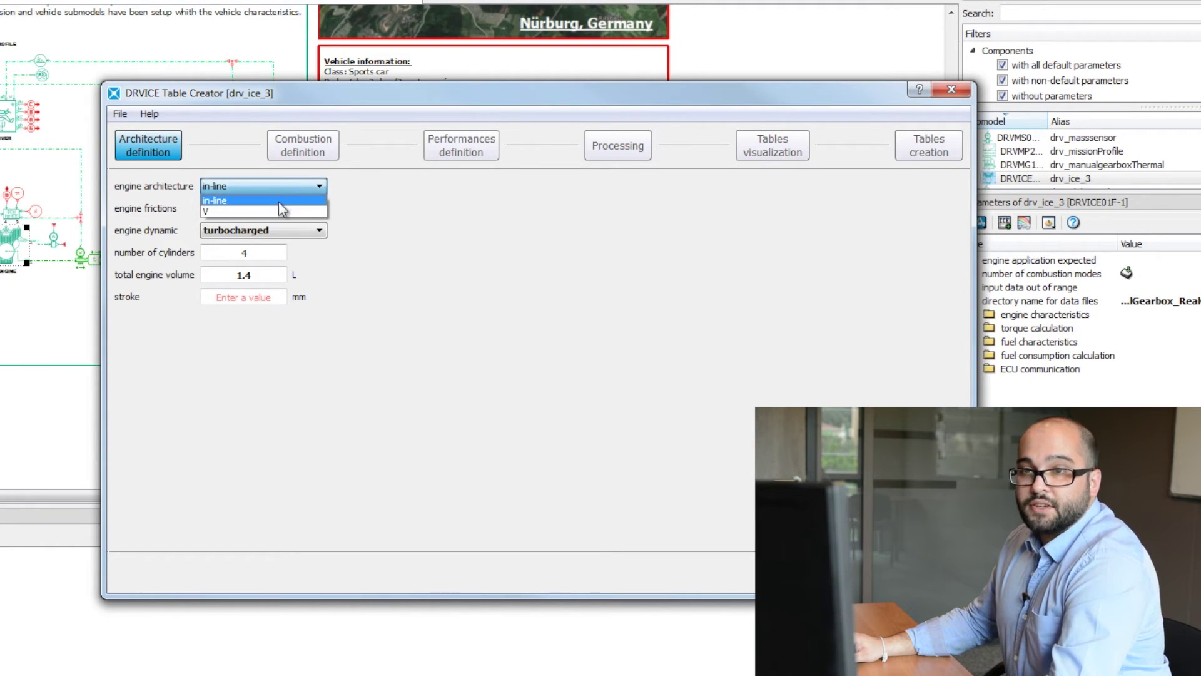
left_click(279, 201)
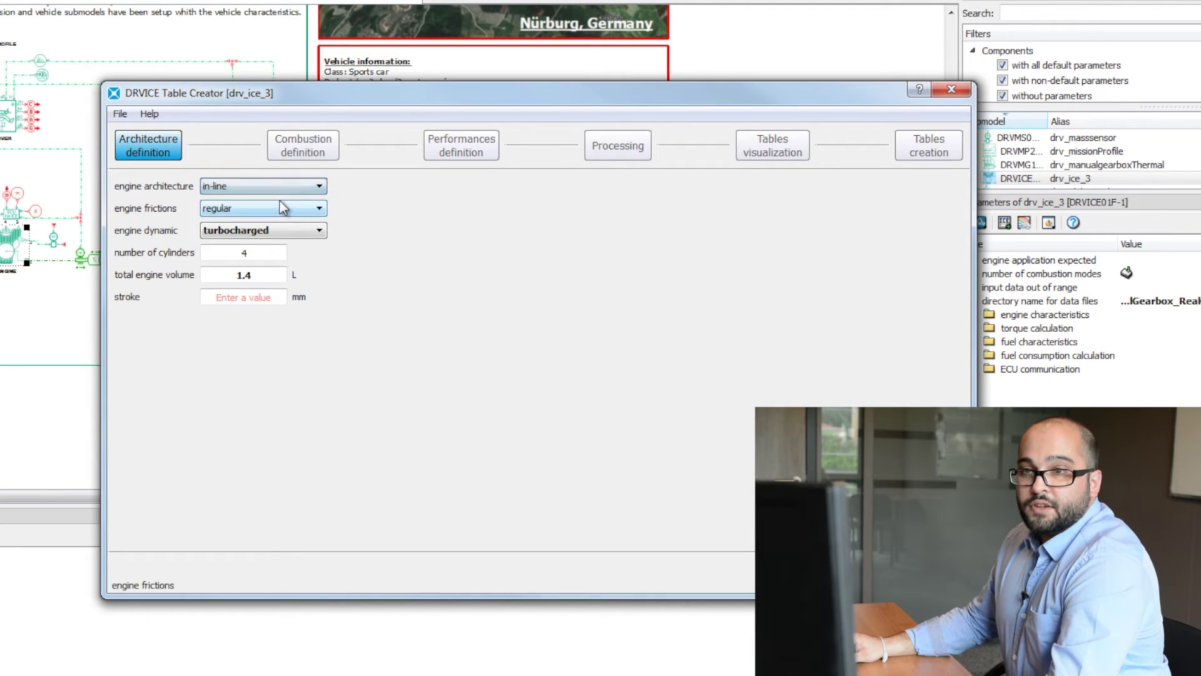
left_click(275, 207)
left_click(276, 206)
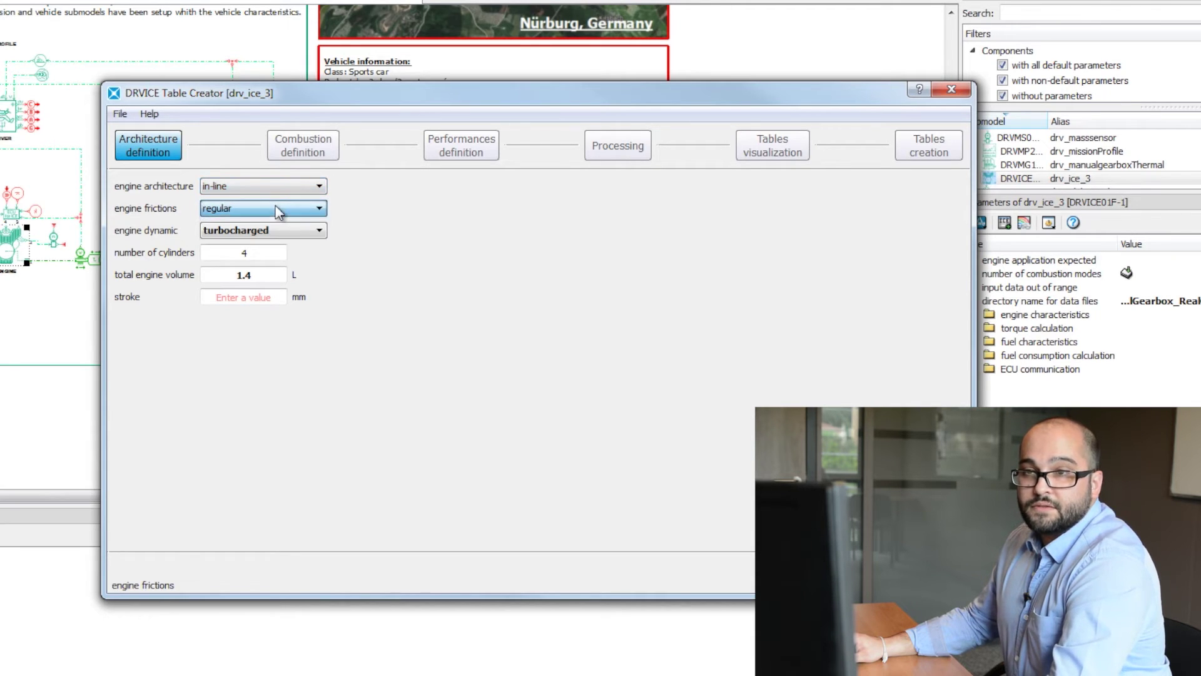
left_click(280, 230)
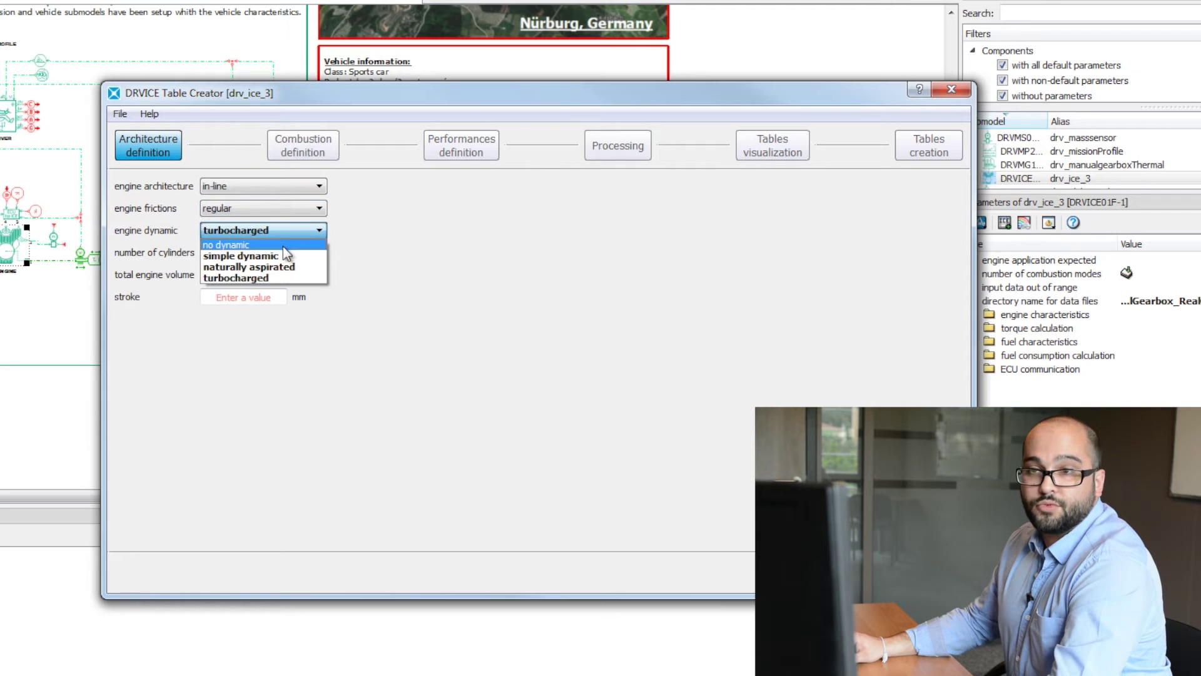
left_click(284, 255)
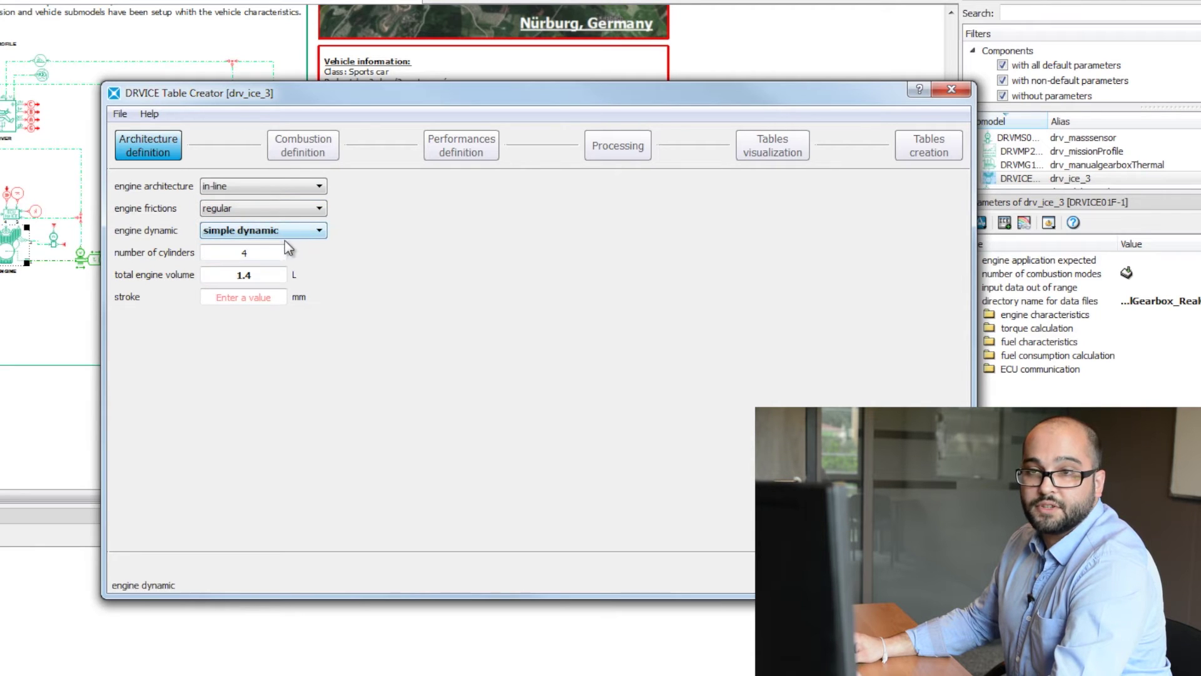
Step: Set the engine stroke to 80 mm and proceed past the combustion definition to the performances definition
left_click(262, 296)
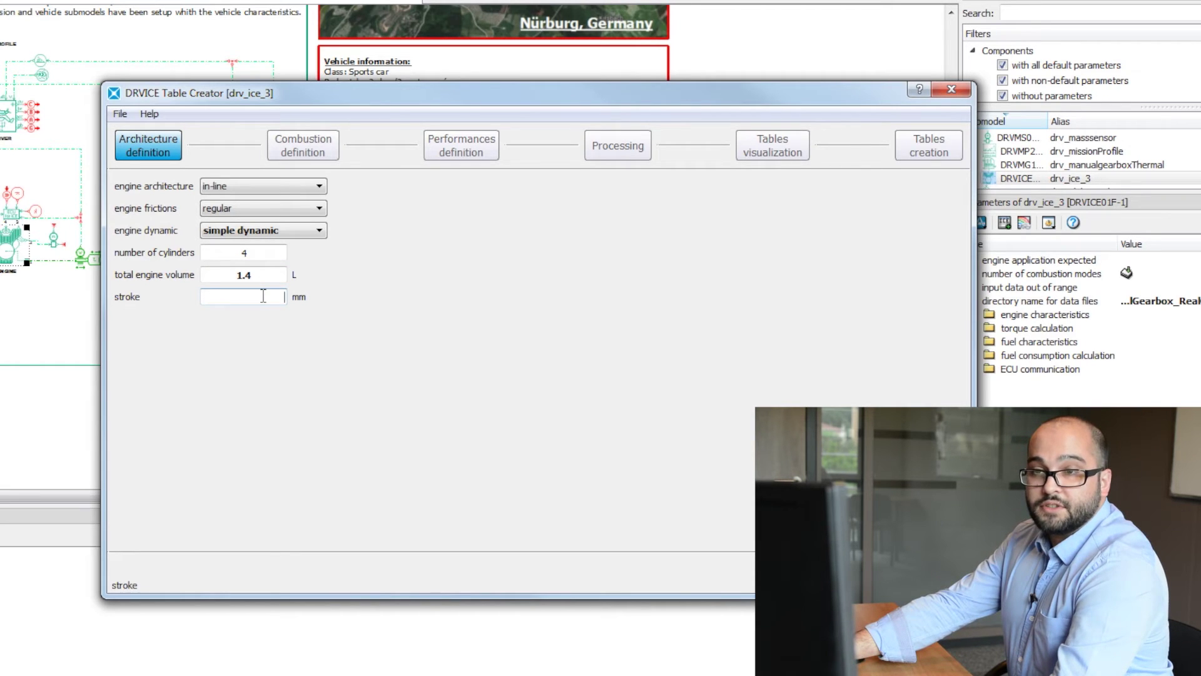
type("80")
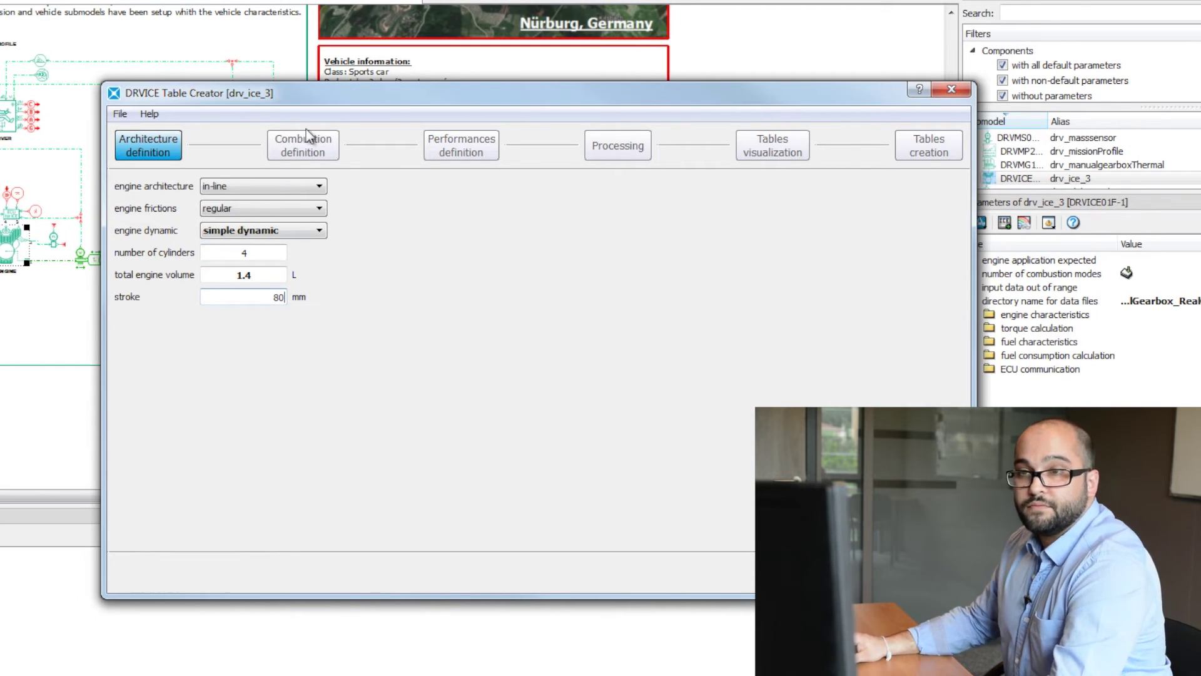
left_click(319, 149)
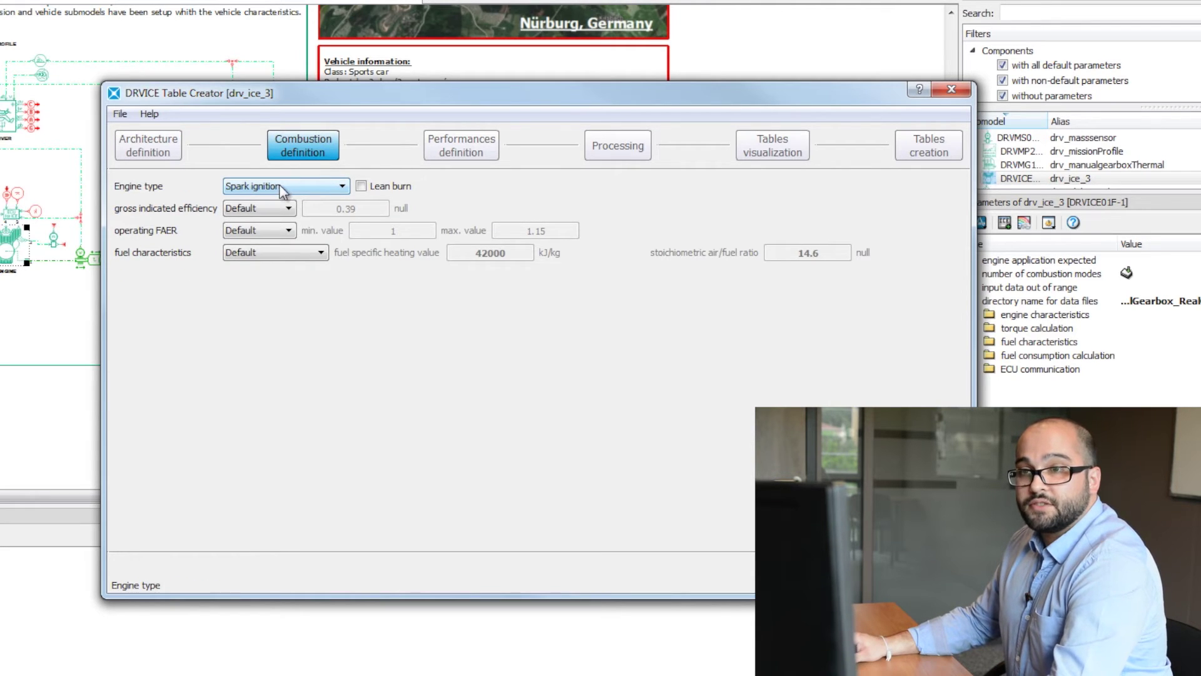
left_click(463, 154)
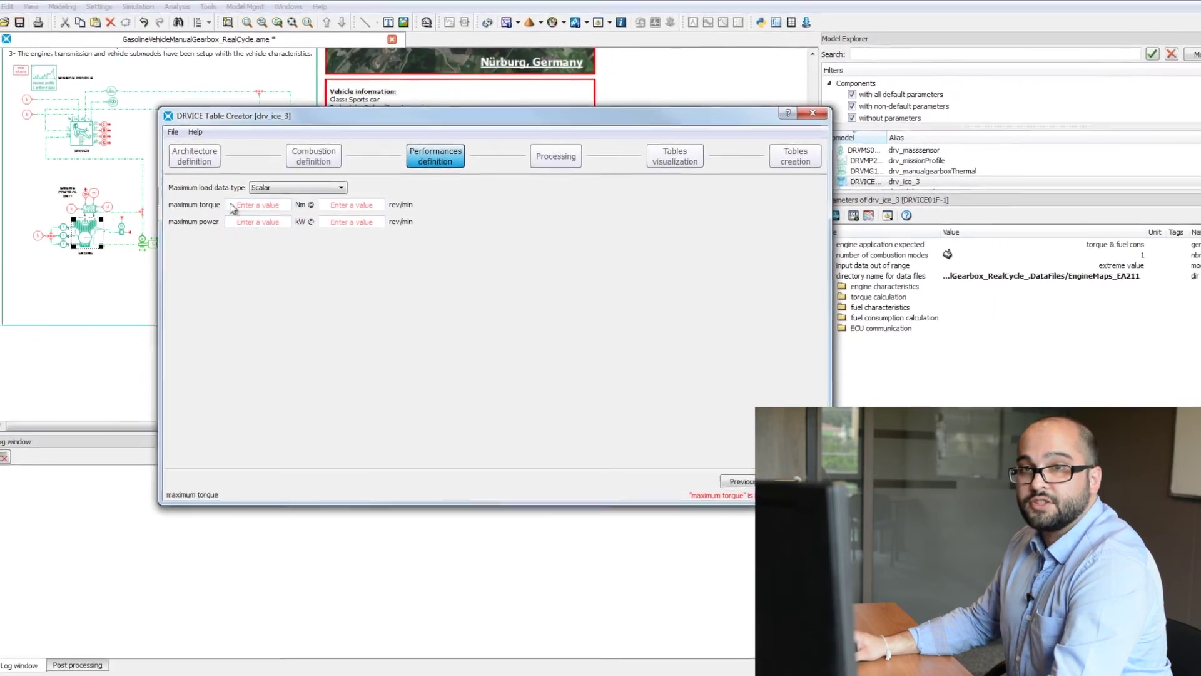
Step: Switch to File Explorer, find Info_Vehicle.txt in the GasolineVehicleManualGearbox_RealCycle_.DataFiles folder and open it to read the engine's power and torque specifications
mouse_move(3, 157)
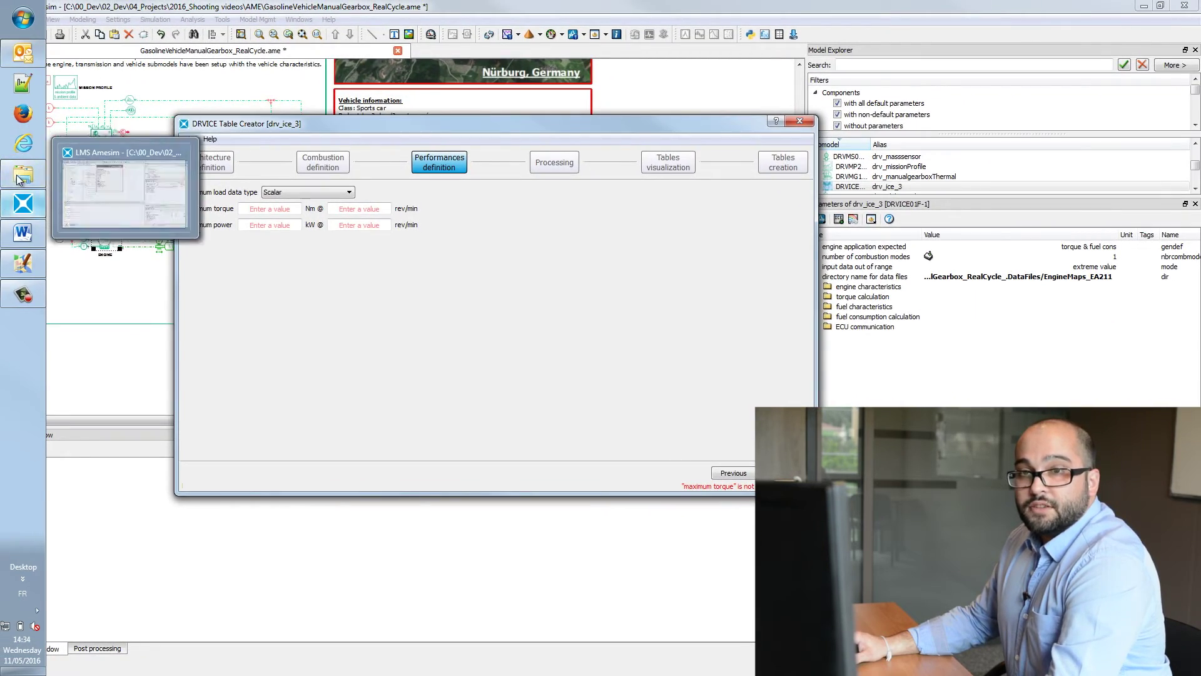
left_click(19, 179)
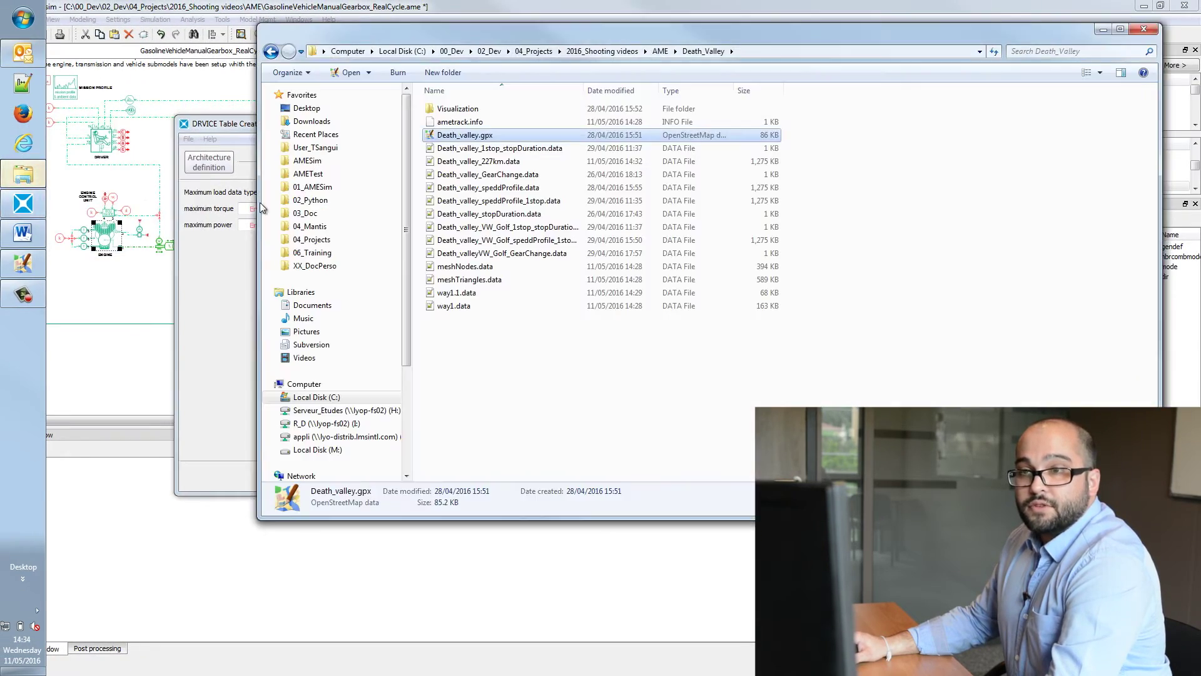
left_click(660, 52)
scroll(474, 204, "down", 1)
scroll(473, 204, "up", 1)
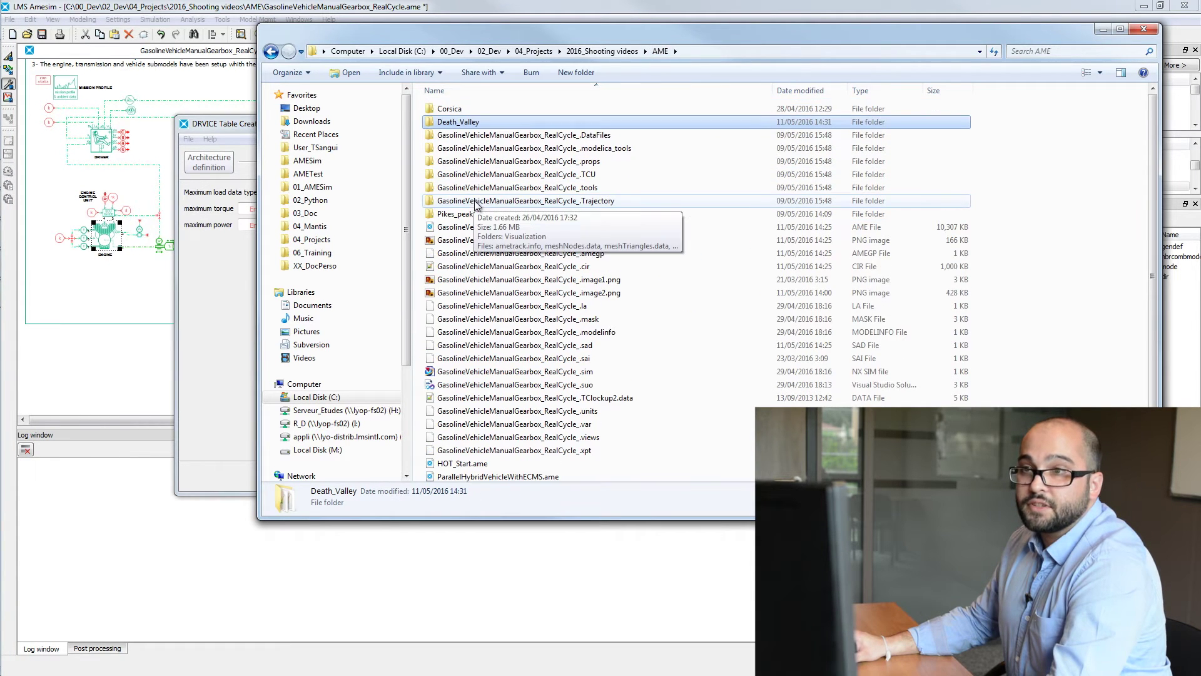
double_click(546, 138)
double_click(508, 123)
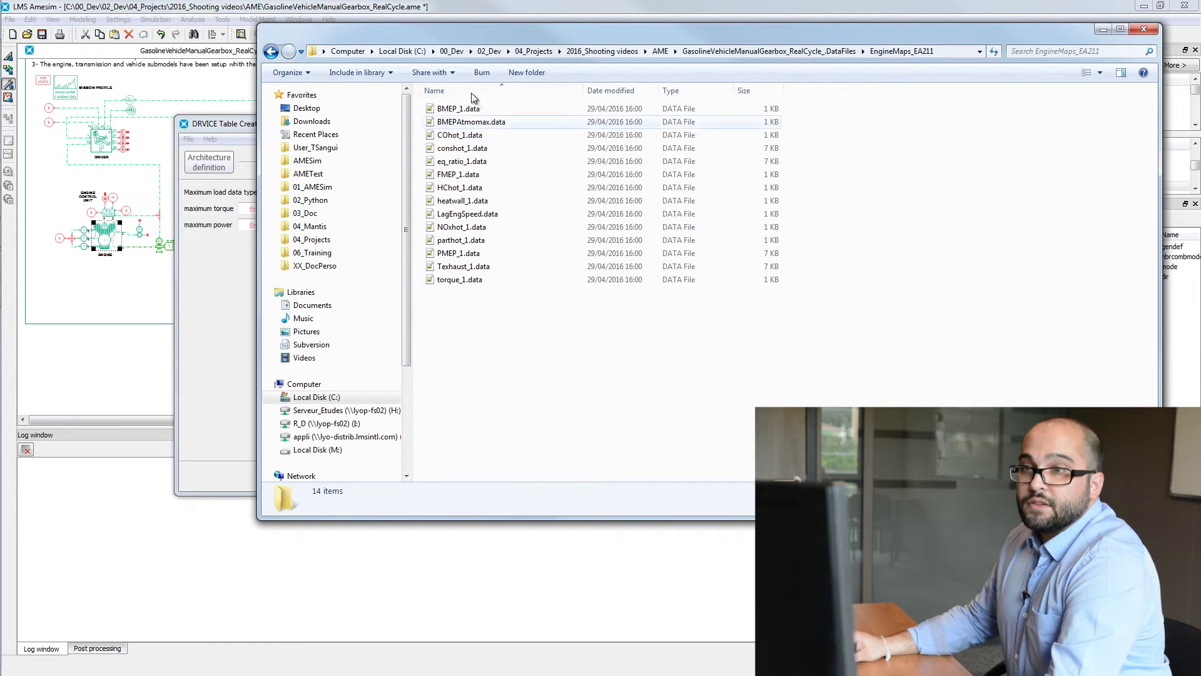
left_click(761, 50)
double_click(462, 214)
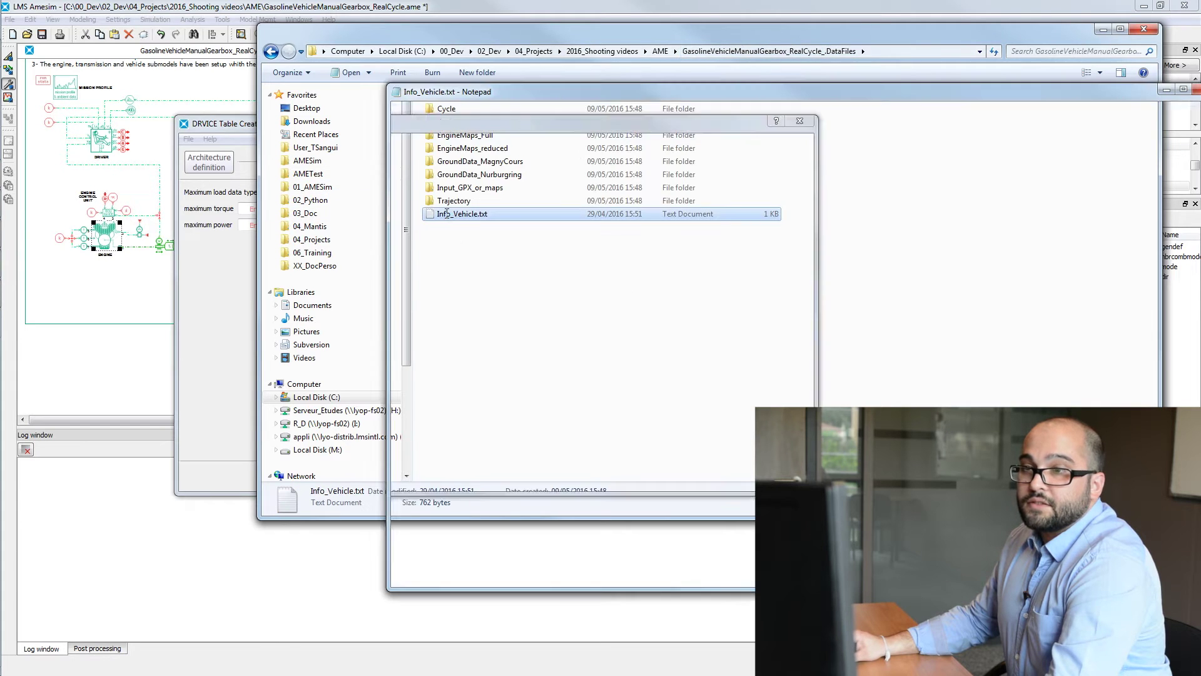
left_click(1143, 29)
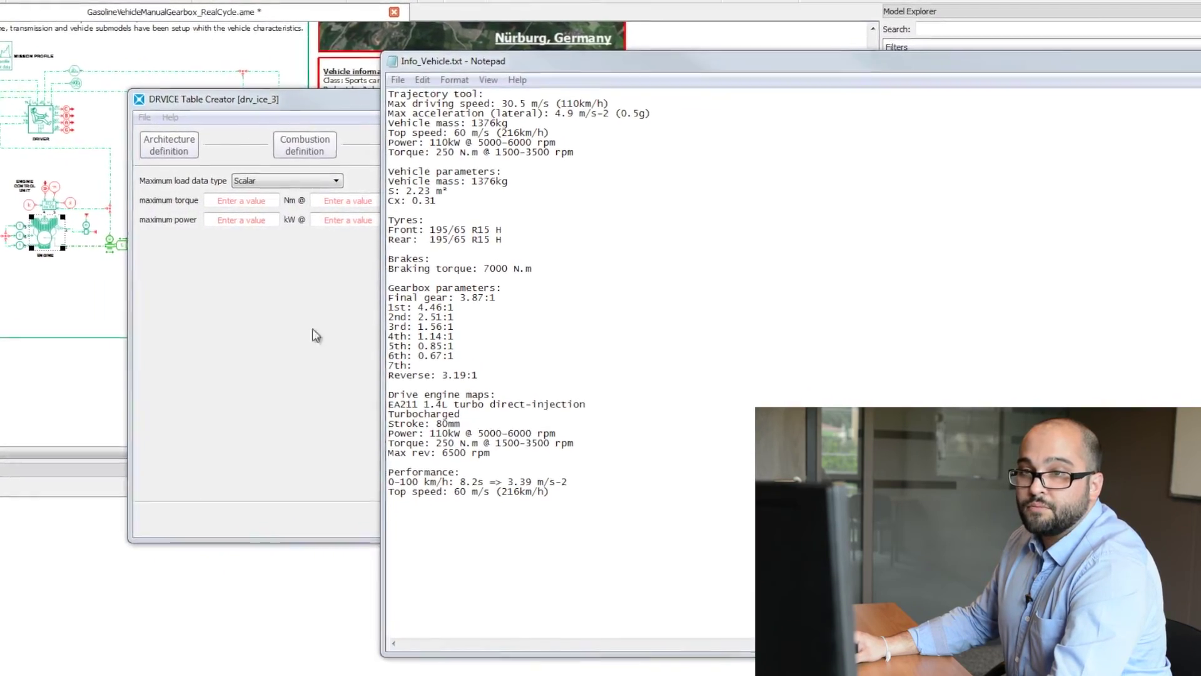
Step: Set the engine's maximum power to 110 kW at 5000 rev/min, consulting the vehicle information file
left_click(264, 200)
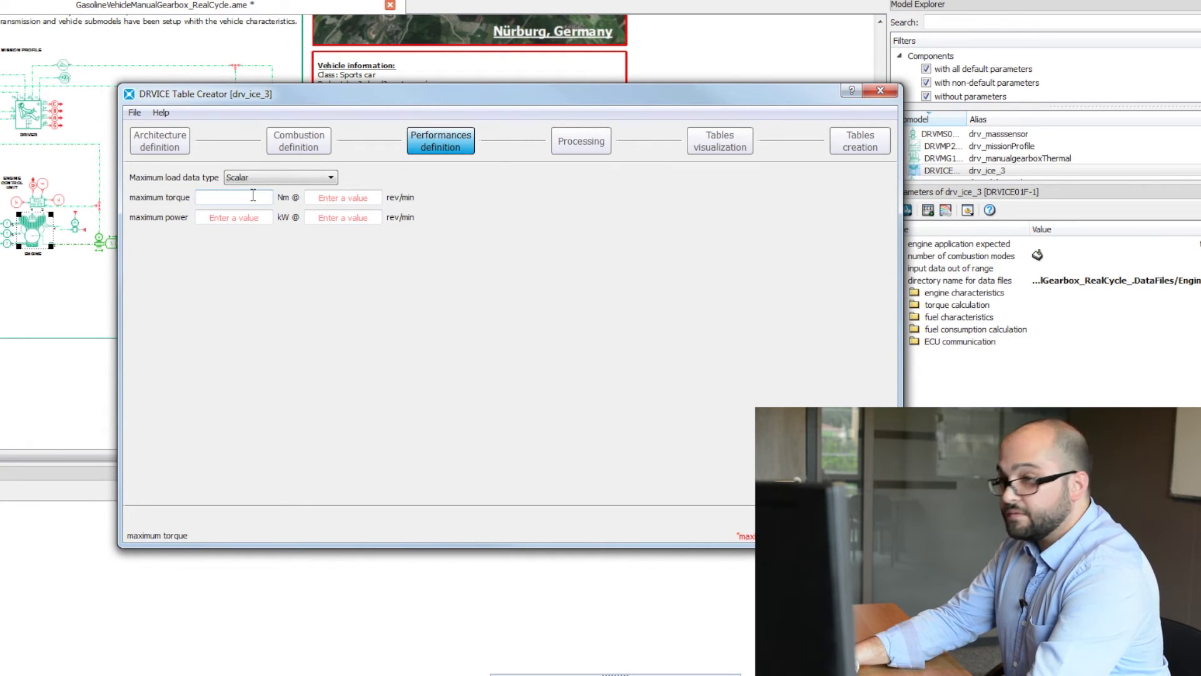
key("Tab")
type("110")
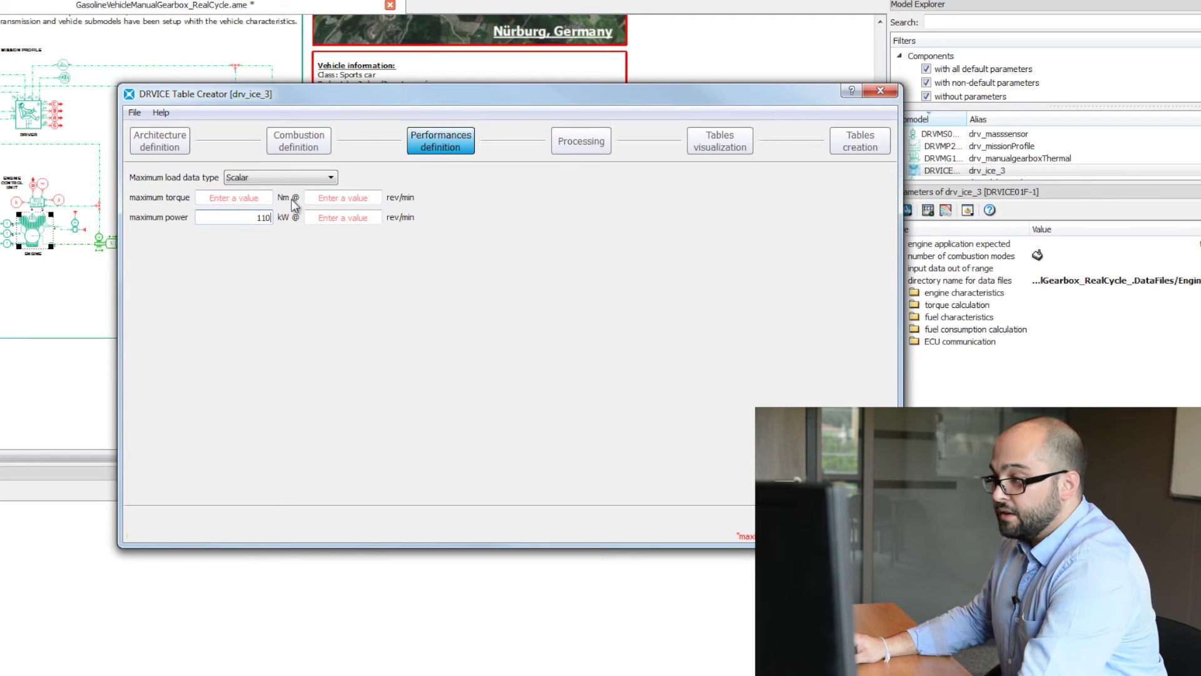
key("alt+Tab")
key("alt+Tab")
key("alt+Tab")
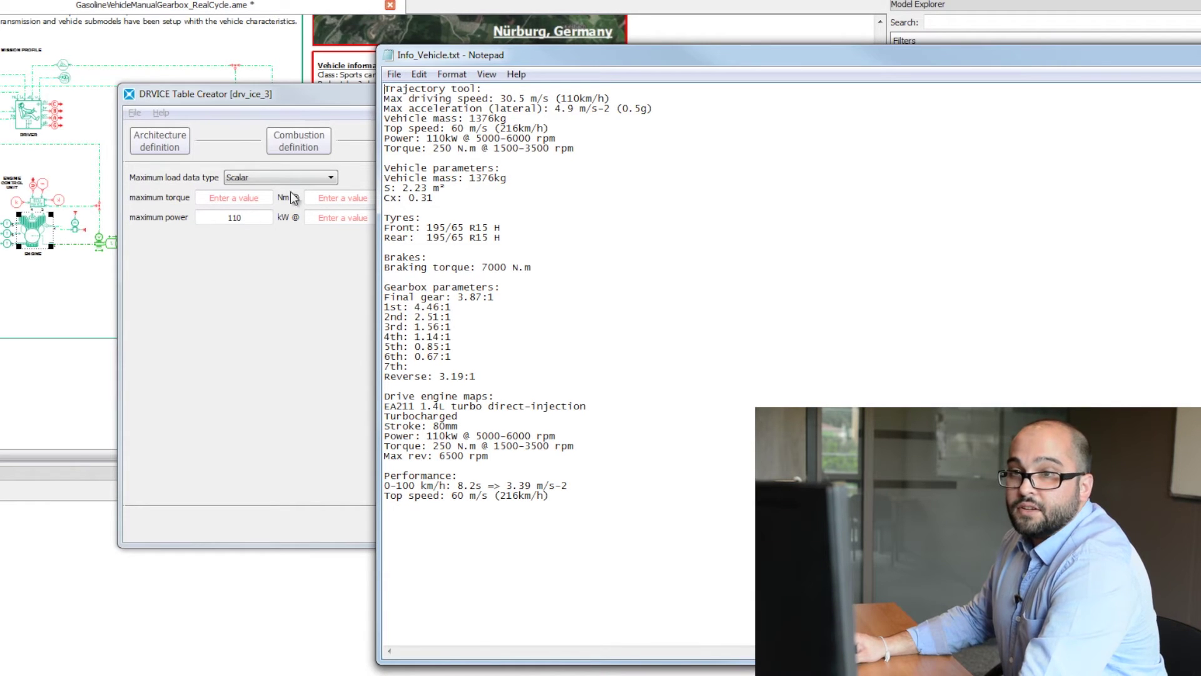
left_click(336, 216)
type("5000")
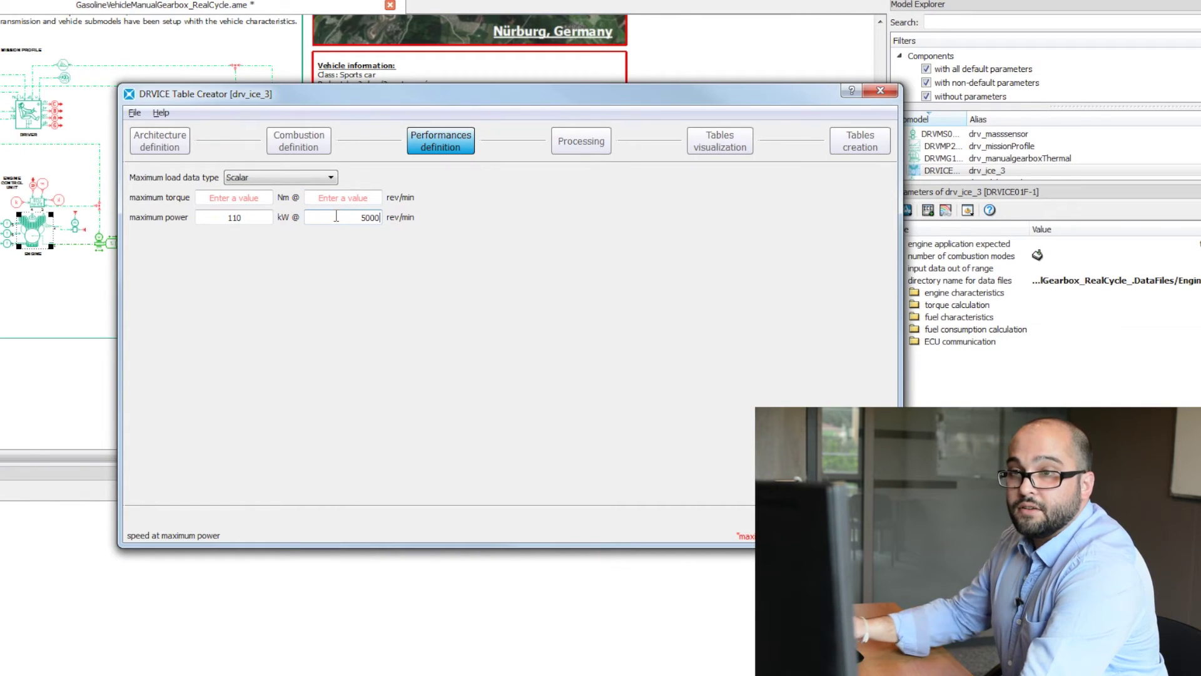
key("alt+Tab")
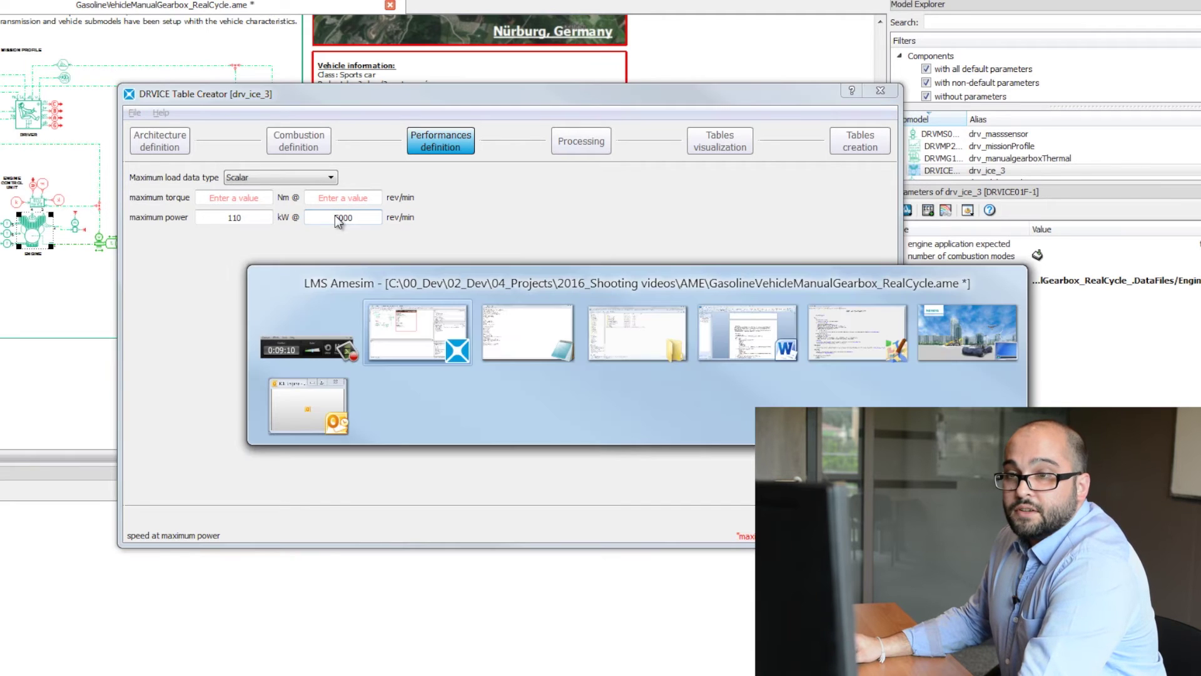
key("alt+Tab")
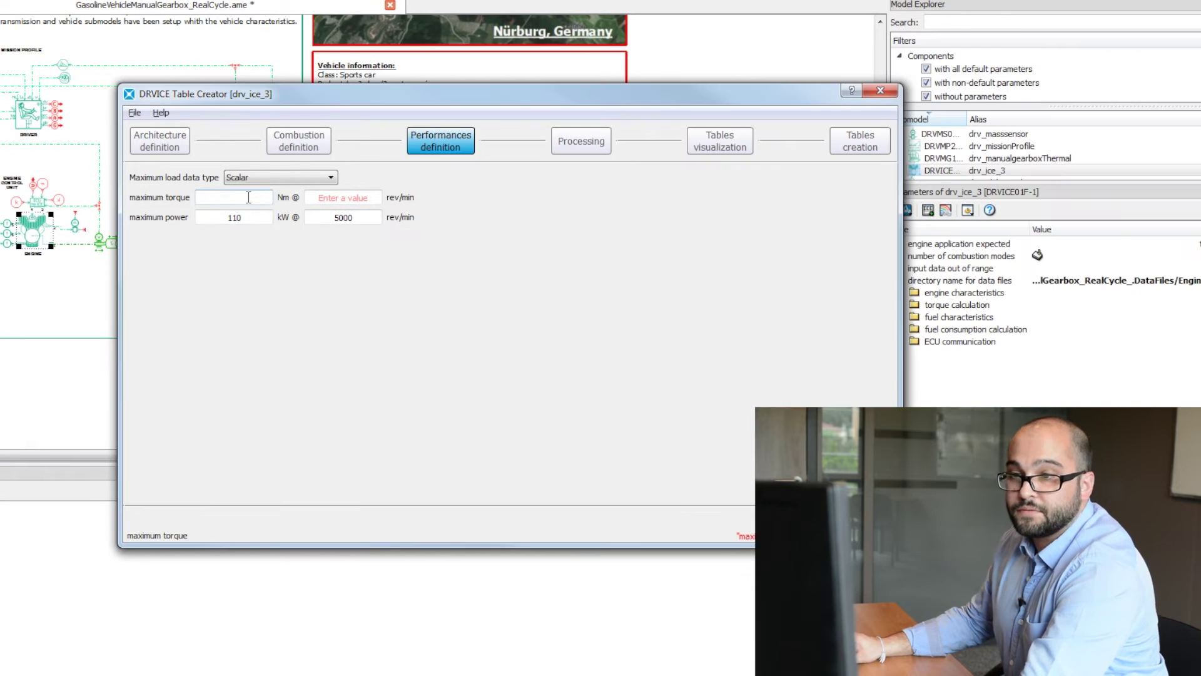
Step: Set the engine's maximum torque to 250 Nm at 1500 rev/min
left_click(248, 197)
type("250")
key("Tab")
type("1500")
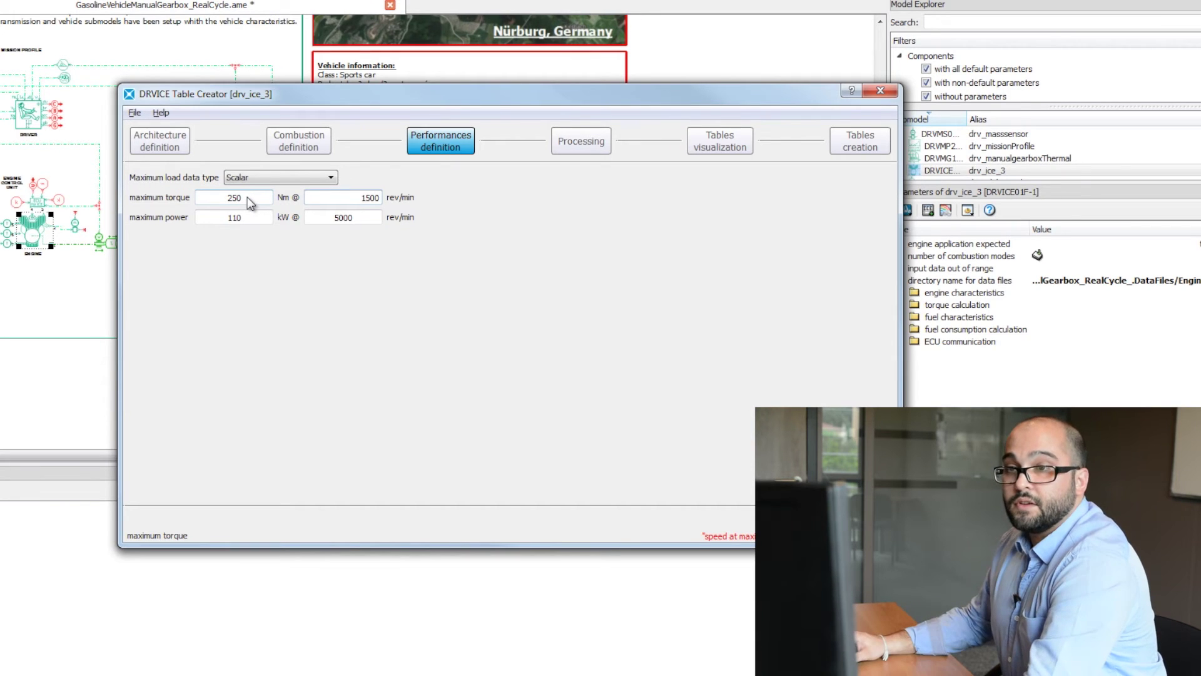
key("Return")
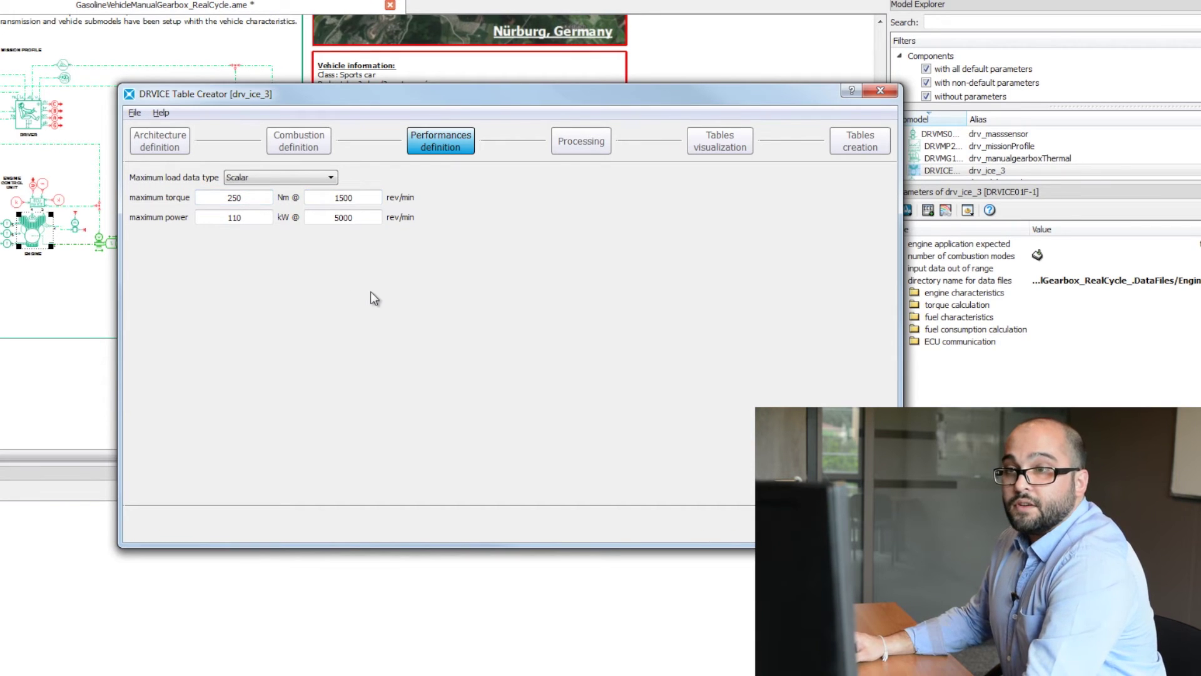
Step: Run the engine table processing and view the torque and fuel consumption tables as plots
left_click(583, 144)
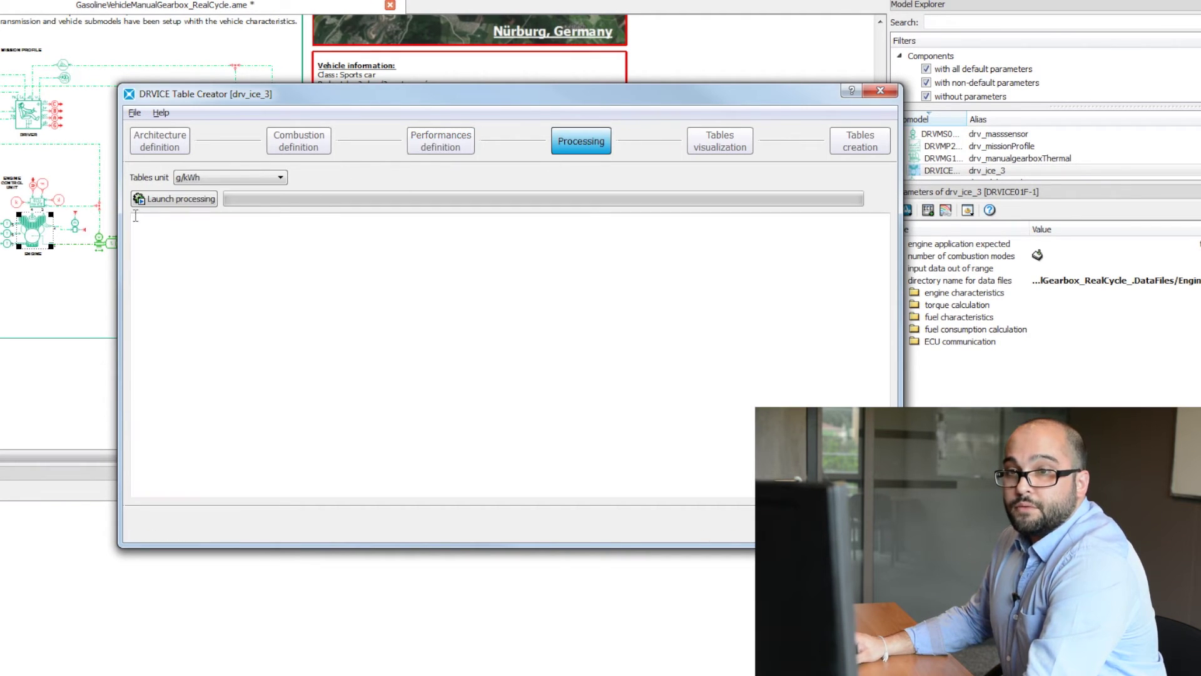
left_click(176, 199)
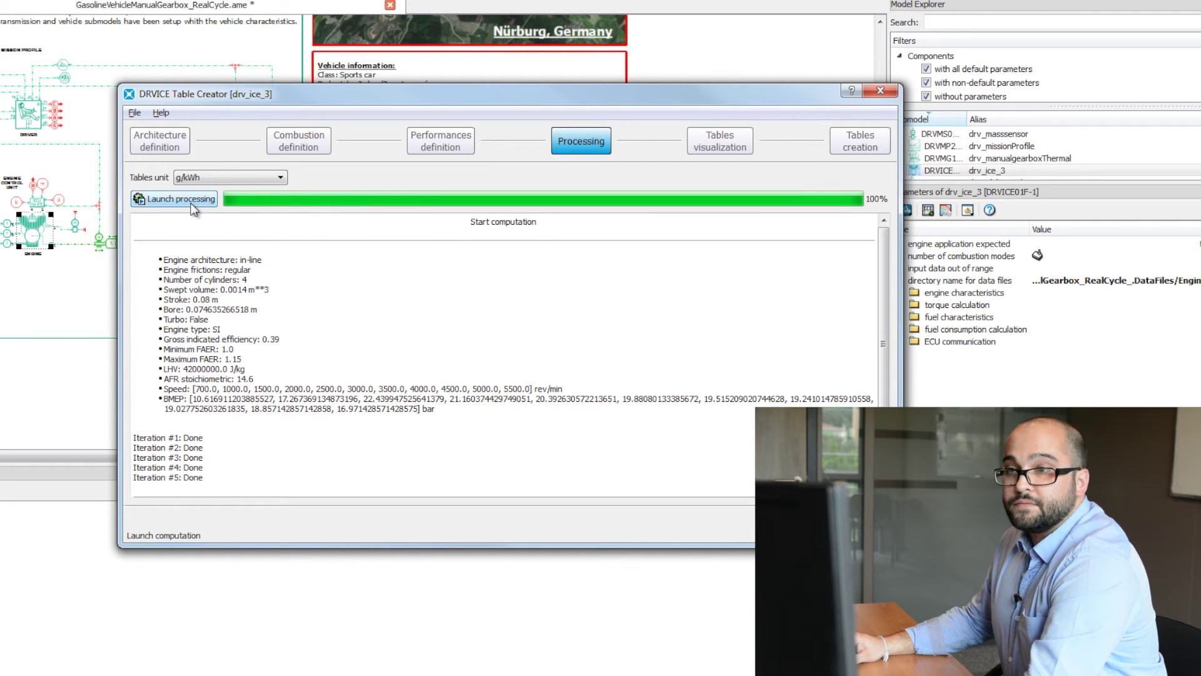
left_click(728, 144)
left_click(616, 181)
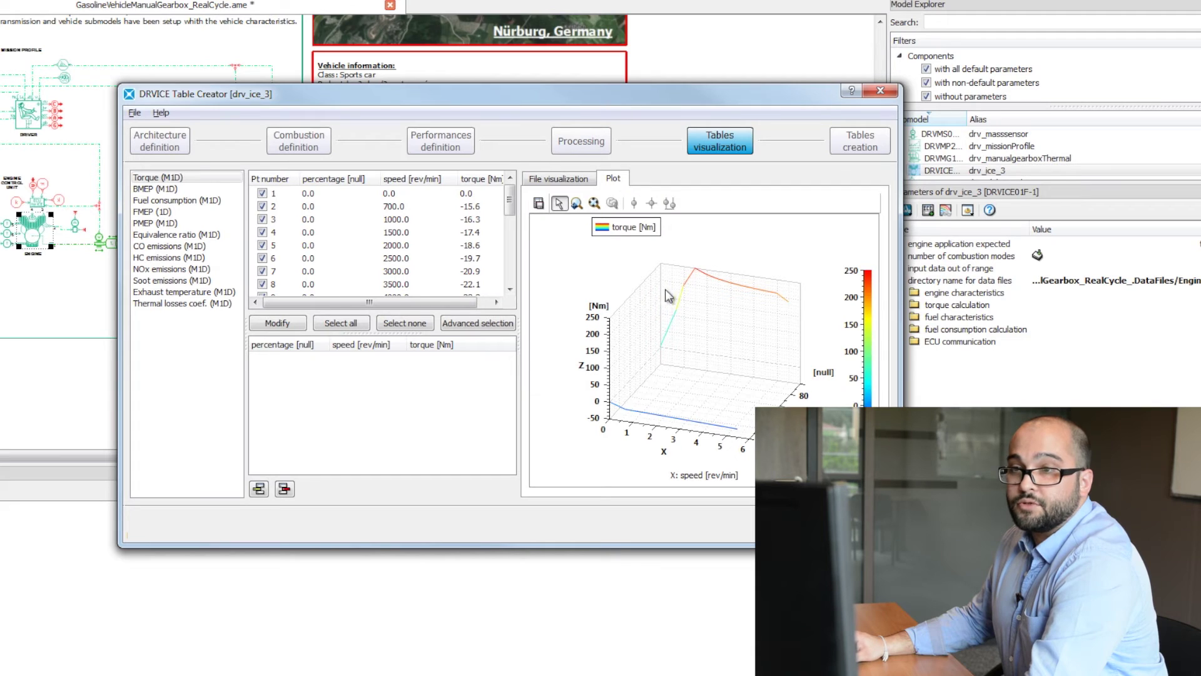
left_click(195, 200)
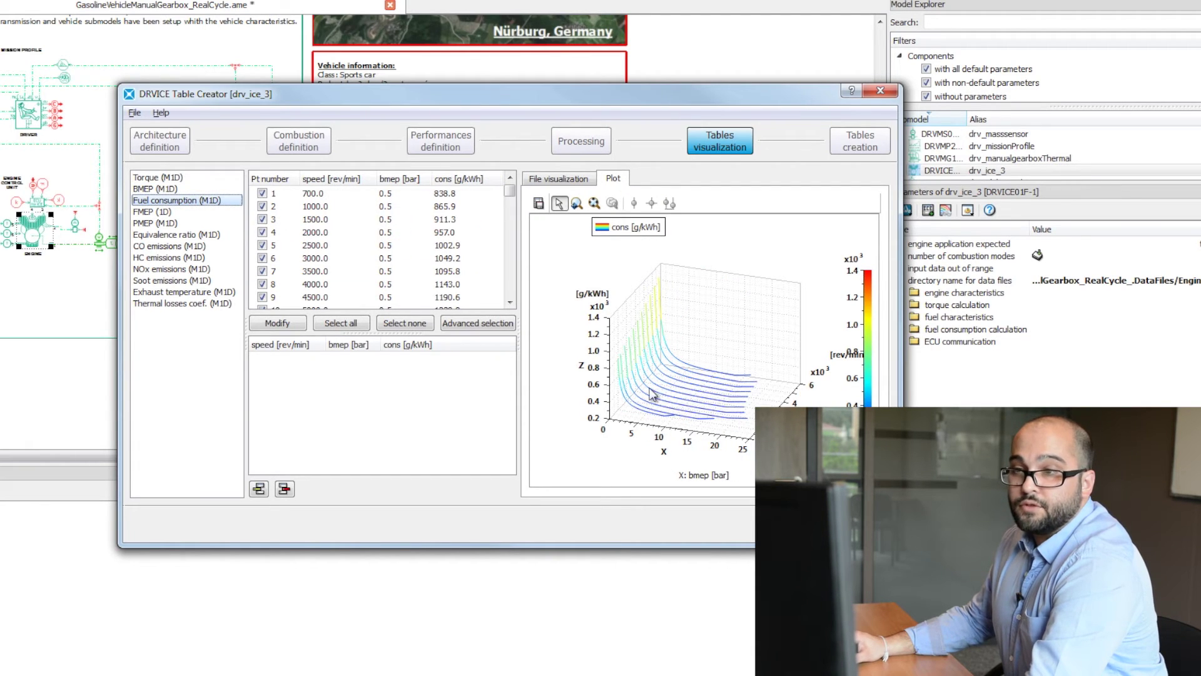
Step: Start generating all engine tables and create a folder named NewEngine in GasolineVehicleManualGearbox_RealCycle_.DataFiles to hold them
left_click(860, 149)
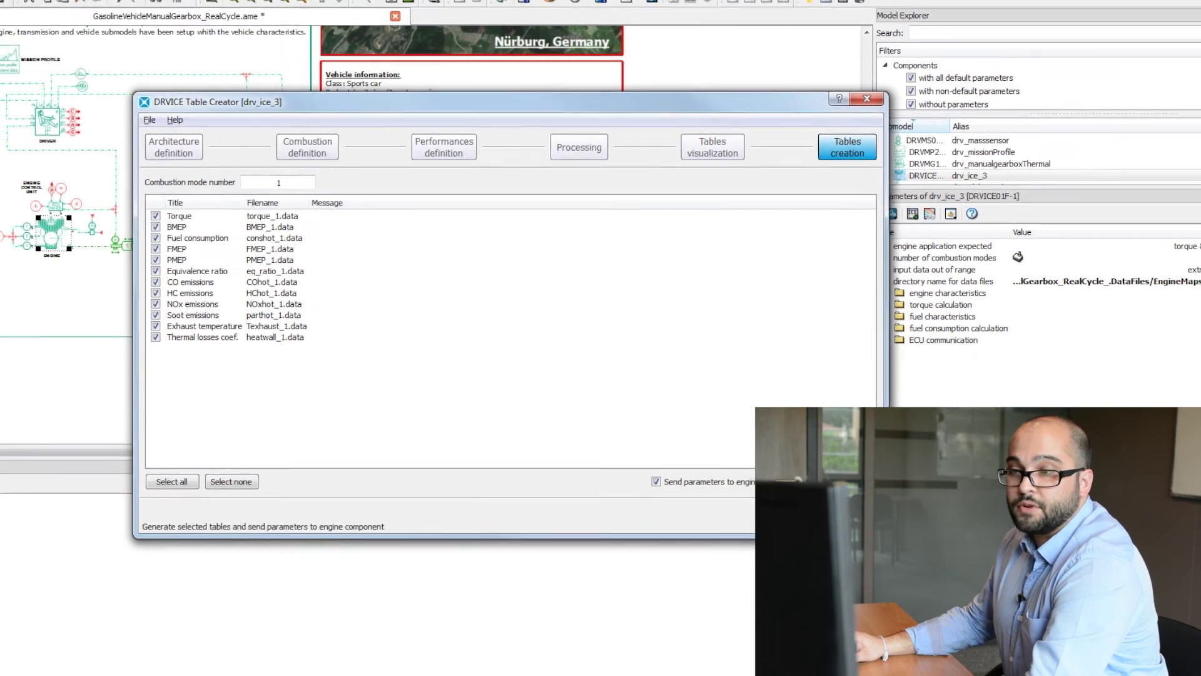
left_click(737, 446)
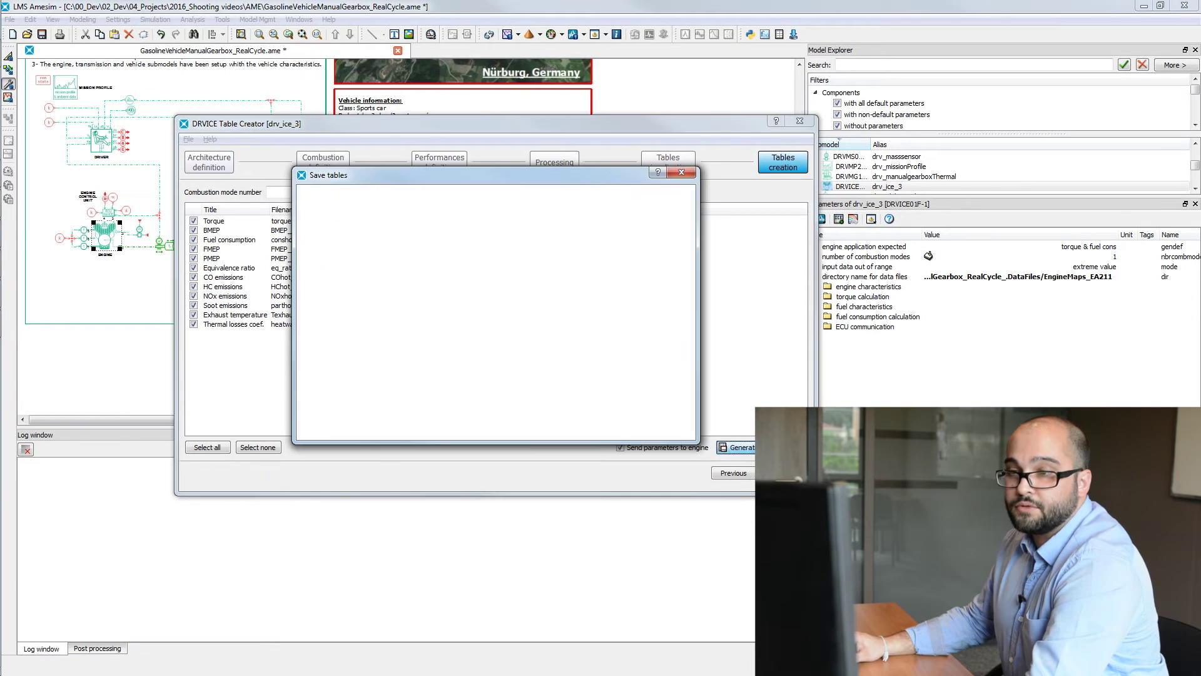
left_click(633, 198)
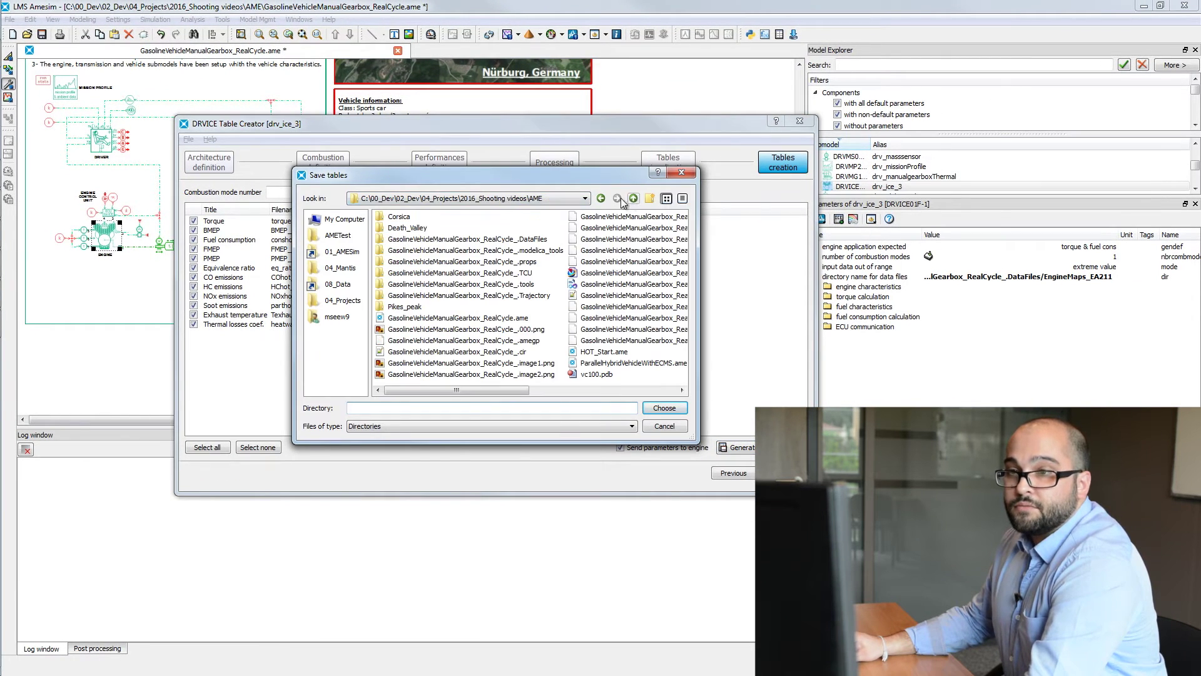
double_click(440, 241)
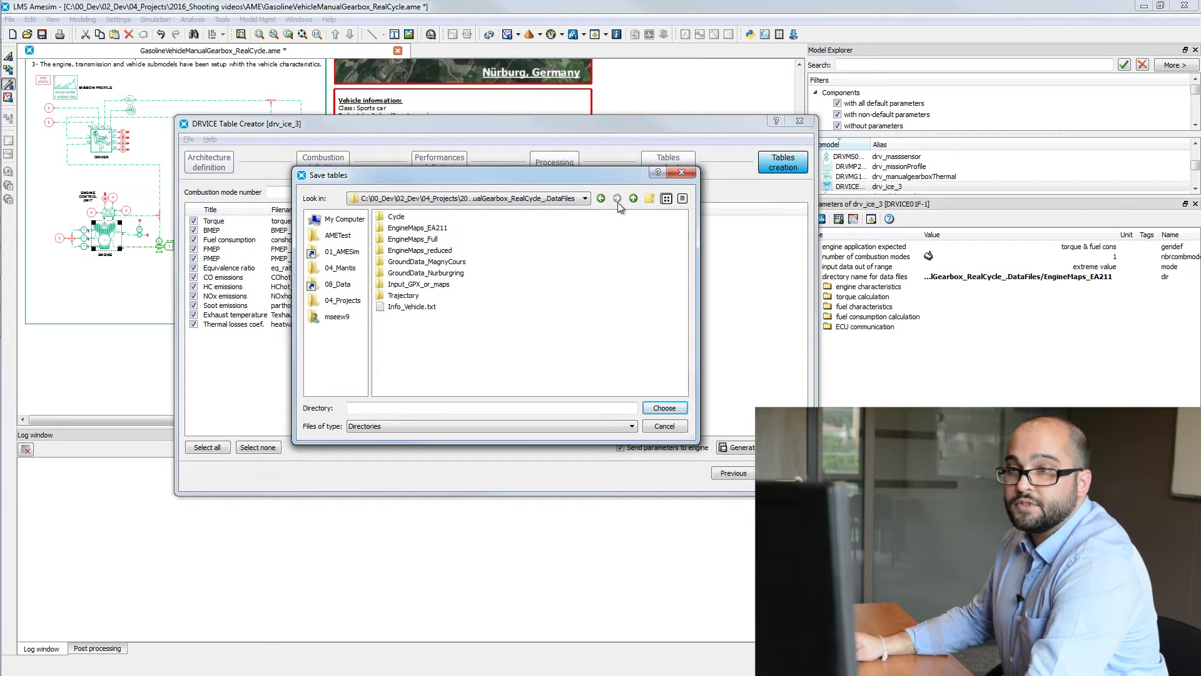
left_click(649, 199)
type("NewEngine")
key("Return")
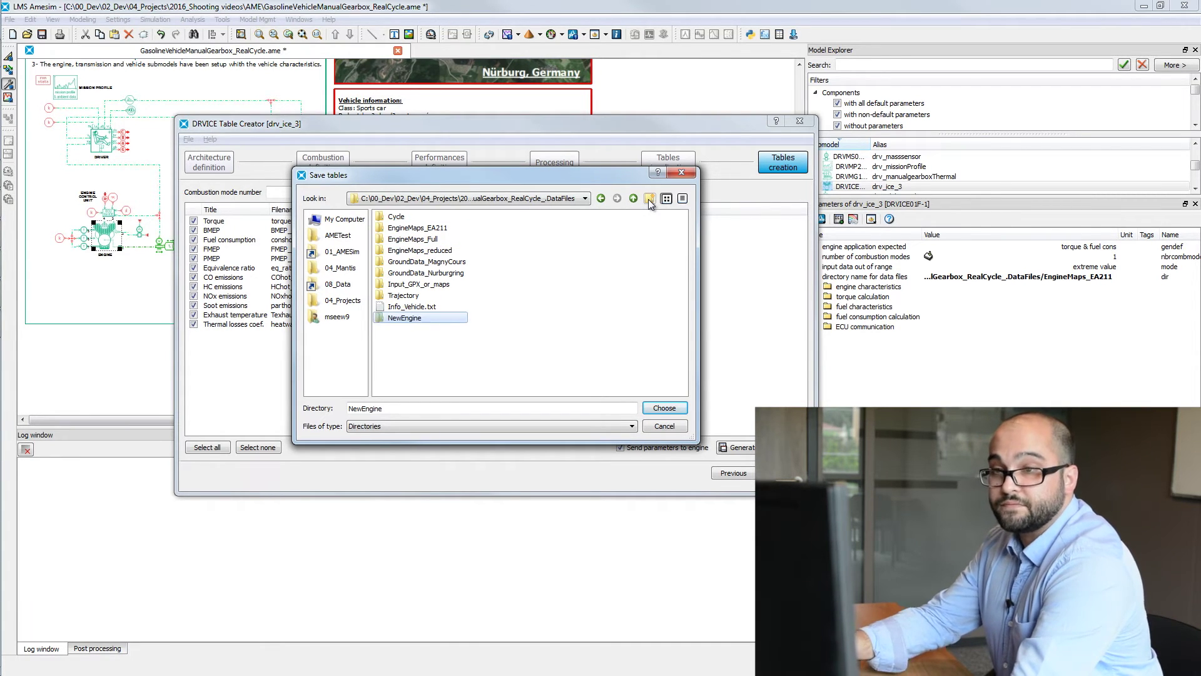
Step: Save the tables in the NewEngine folder, sending the parameters to the engine component, and close the Table Creator
key("Return")
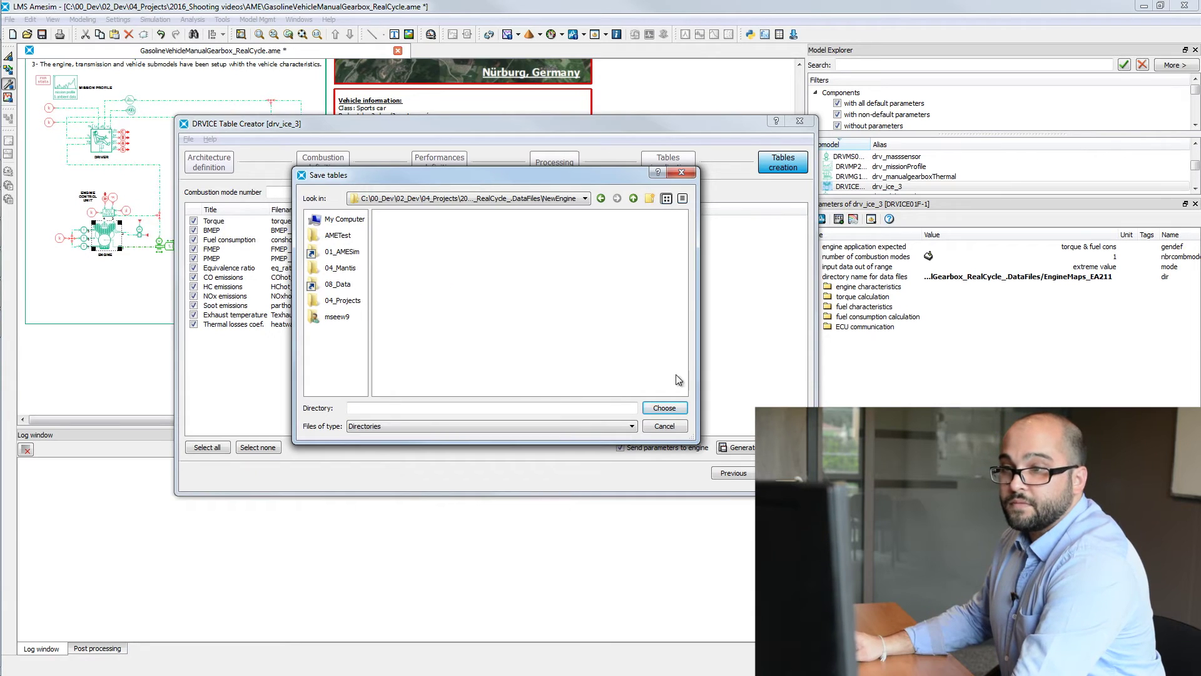
left_click(665, 408)
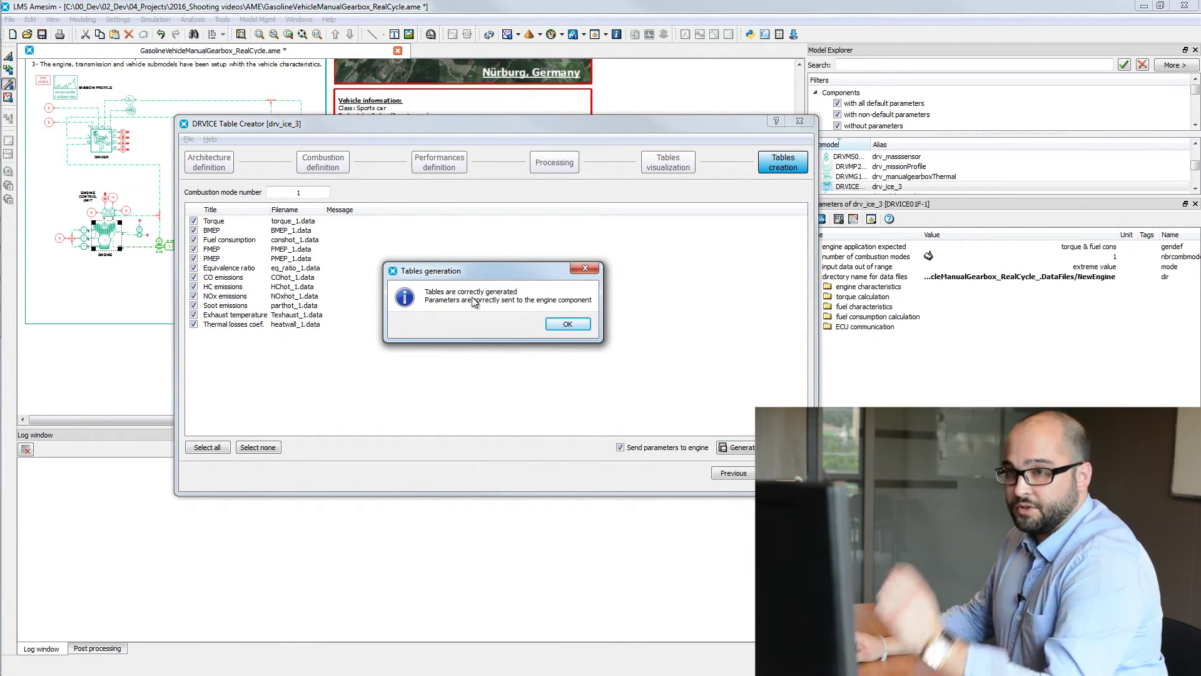
left_click(567, 326)
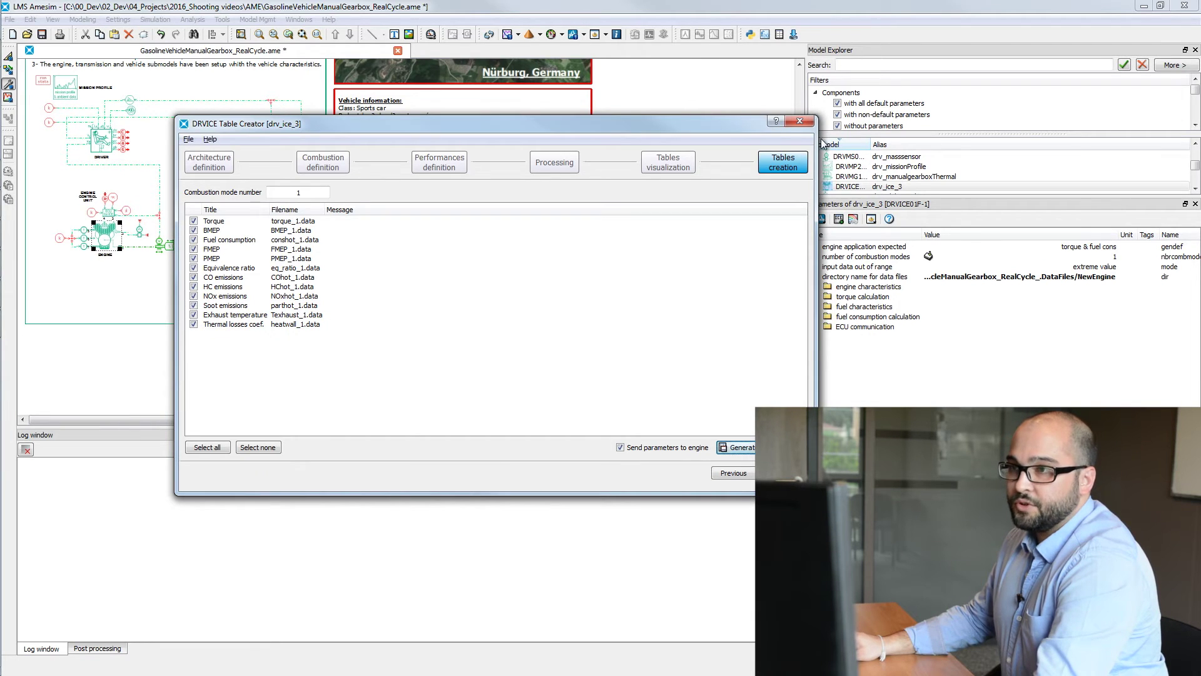
left_click(798, 122)
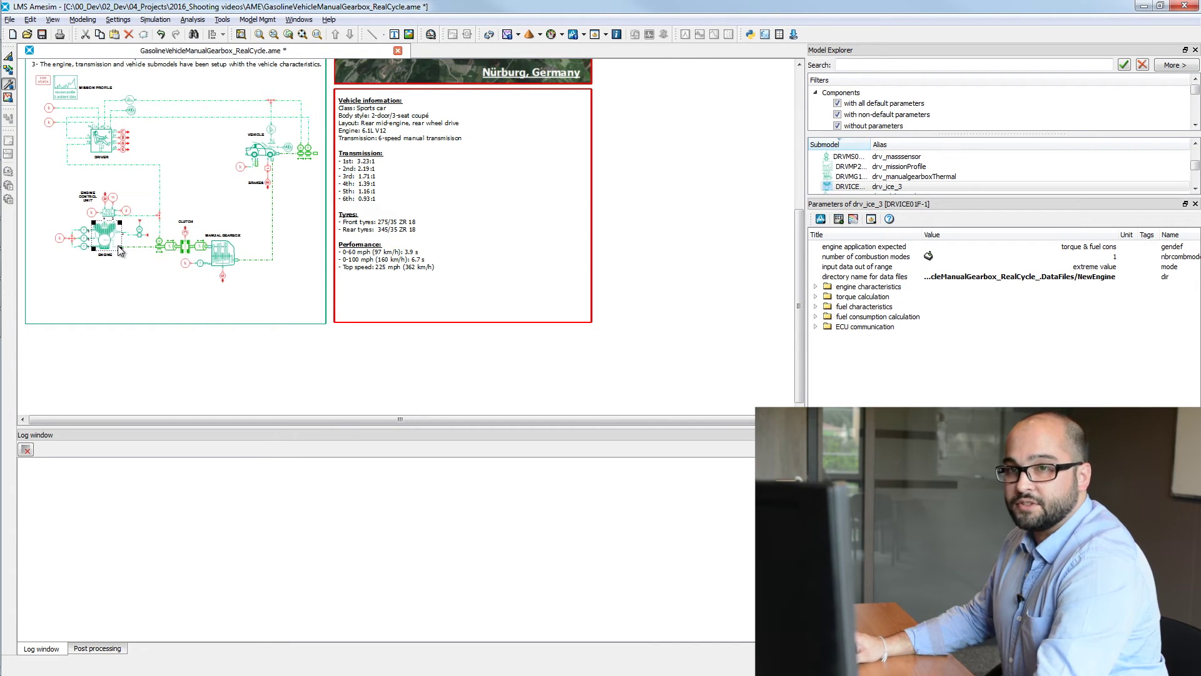
Step: Review the manual gearbox's gear ratios and the parameters of the four-wheel vehicle component
left_click(226, 257)
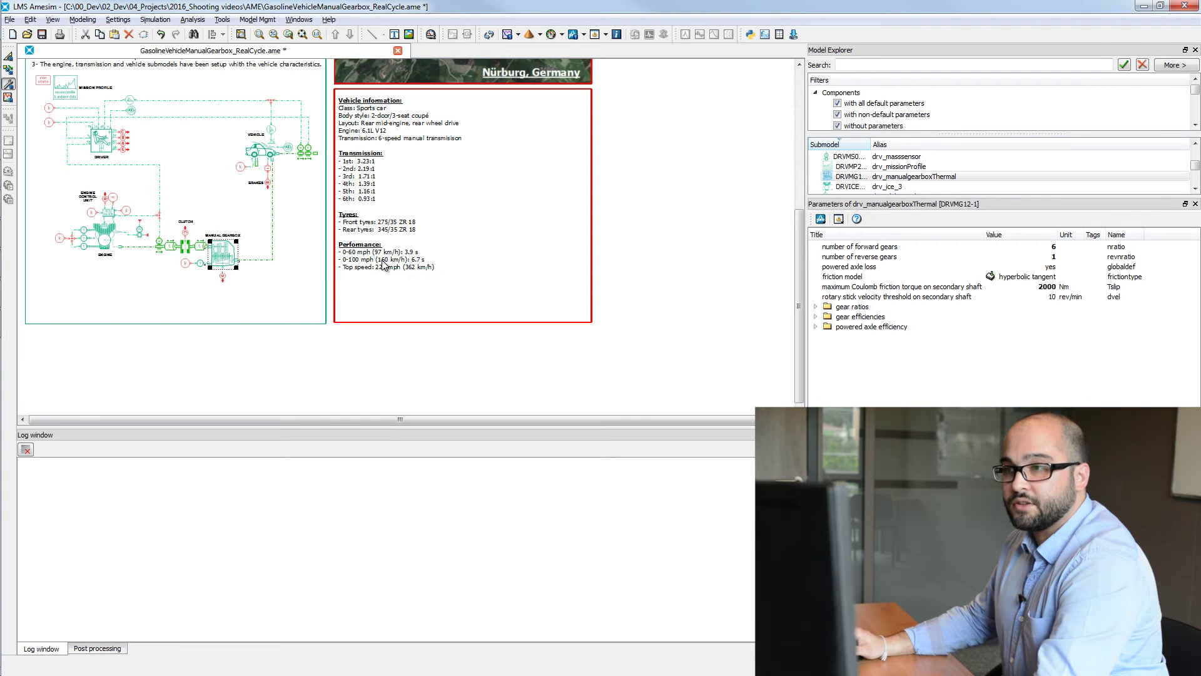
left_click(815, 307)
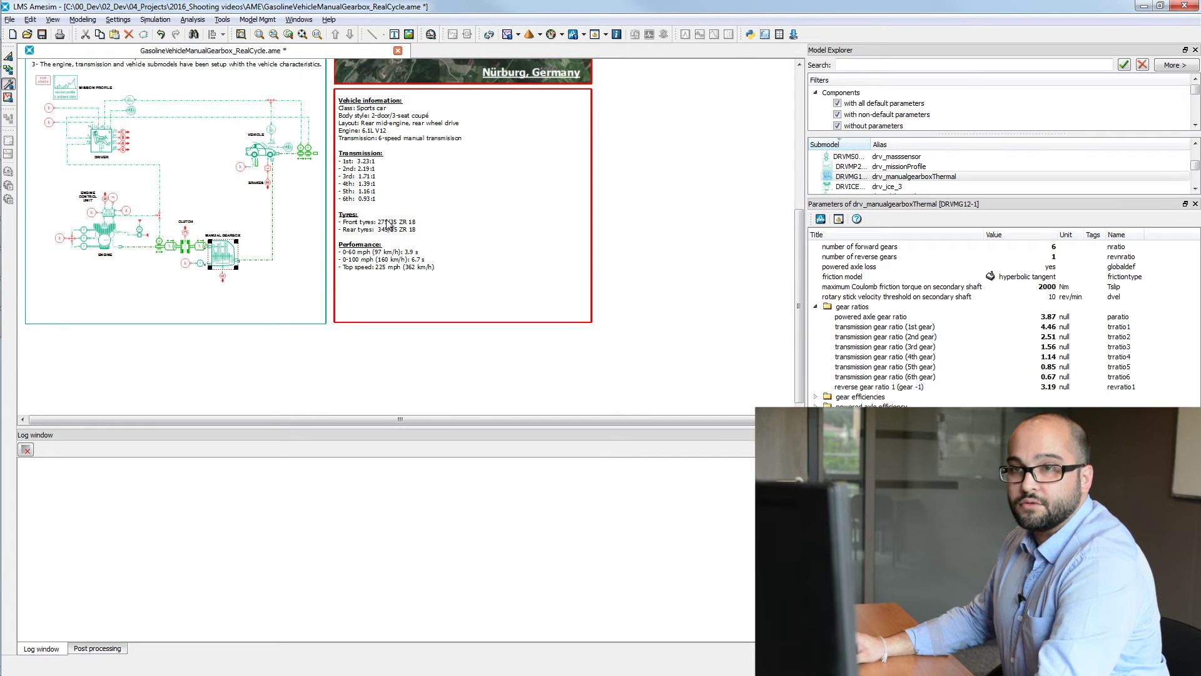
left_click(270, 155)
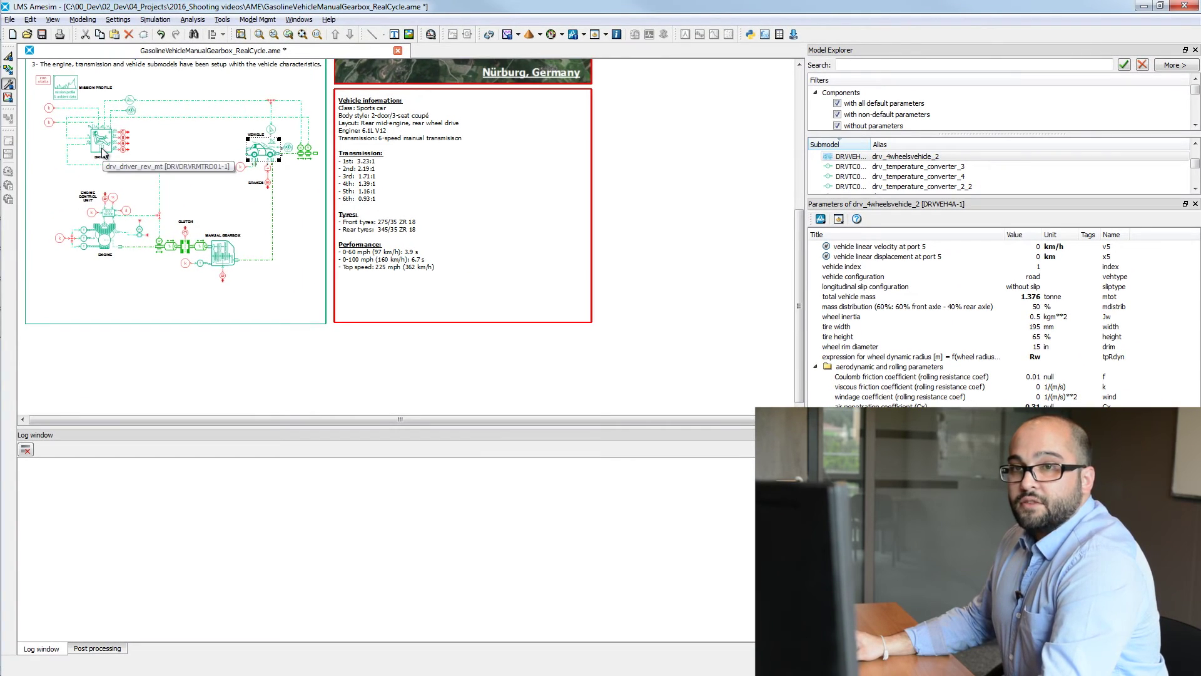
Step: Assign Death_valley_VW_Golf_speddProfile_1stop.data as the mission profile's maximum velocity file
left_click(67, 91)
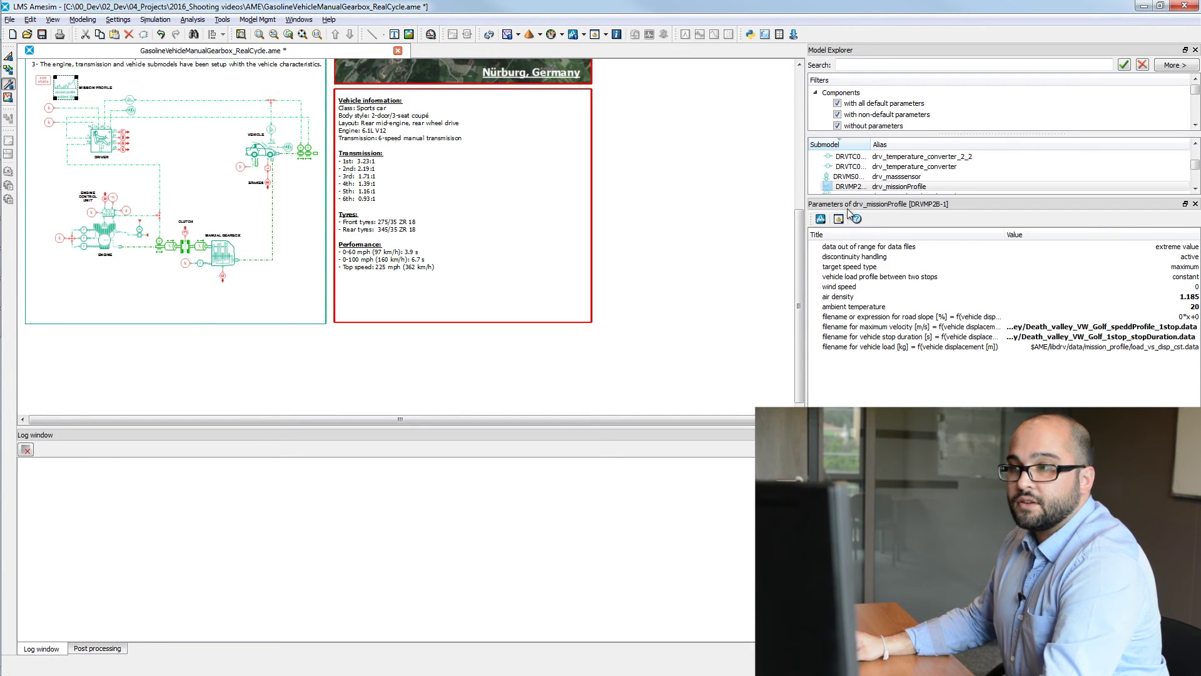
left_click(1107, 327)
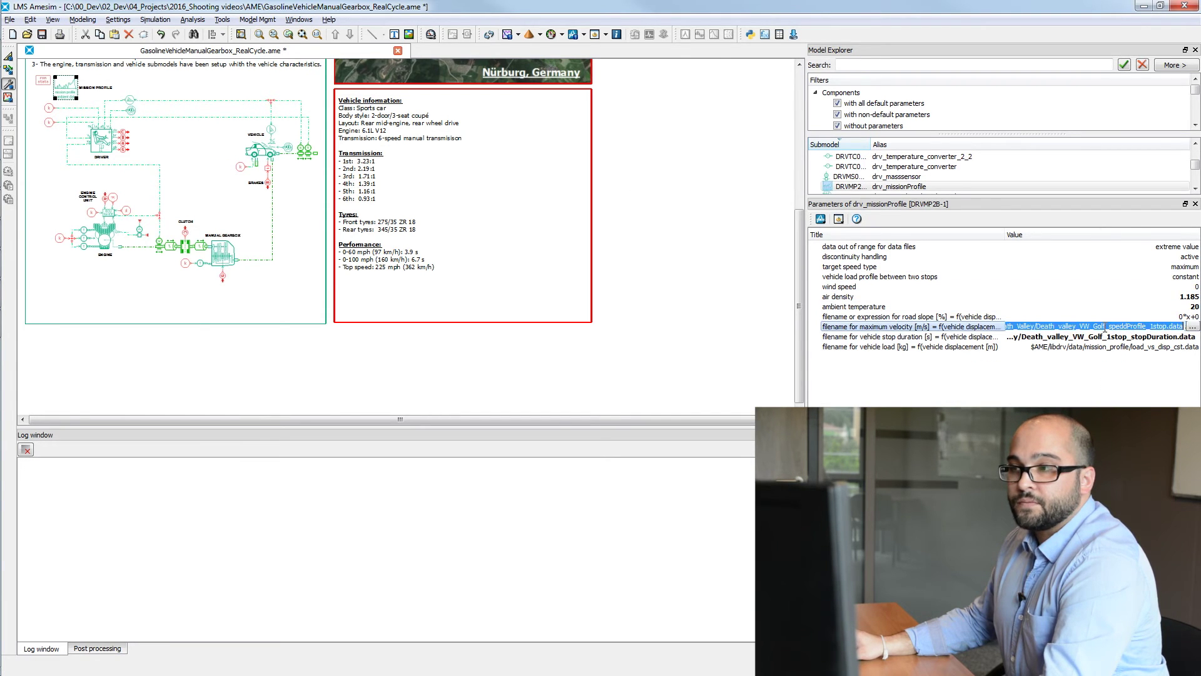
left_click(1192, 327)
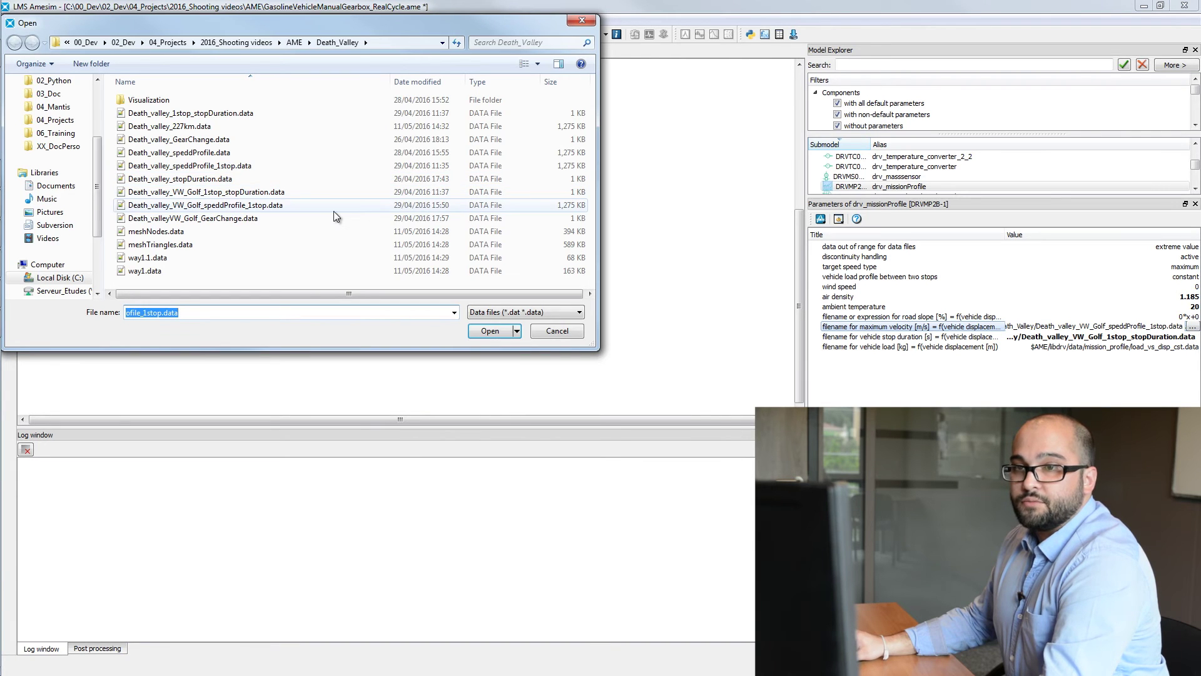
double_click(262, 206)
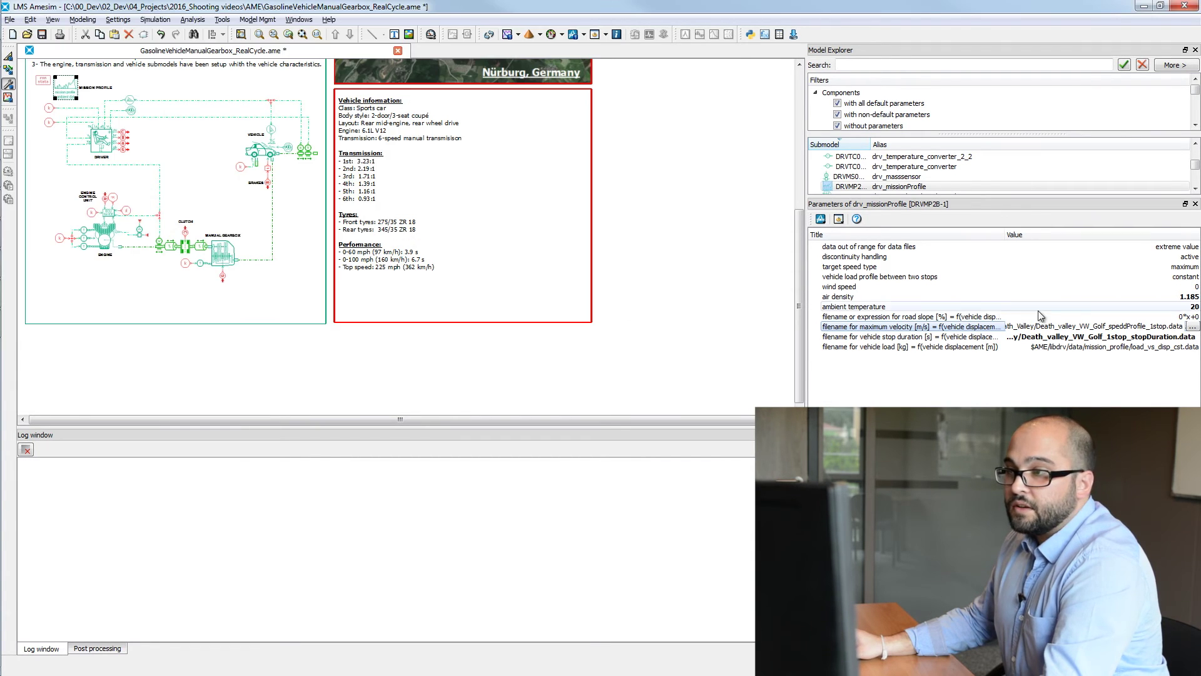
Step: Open Death_valley_VW_Golf_1stop_stopDuration.data, the mission profile's vehicle stop duration file, in Notepad++ for inspection
left_click(1181, 337)
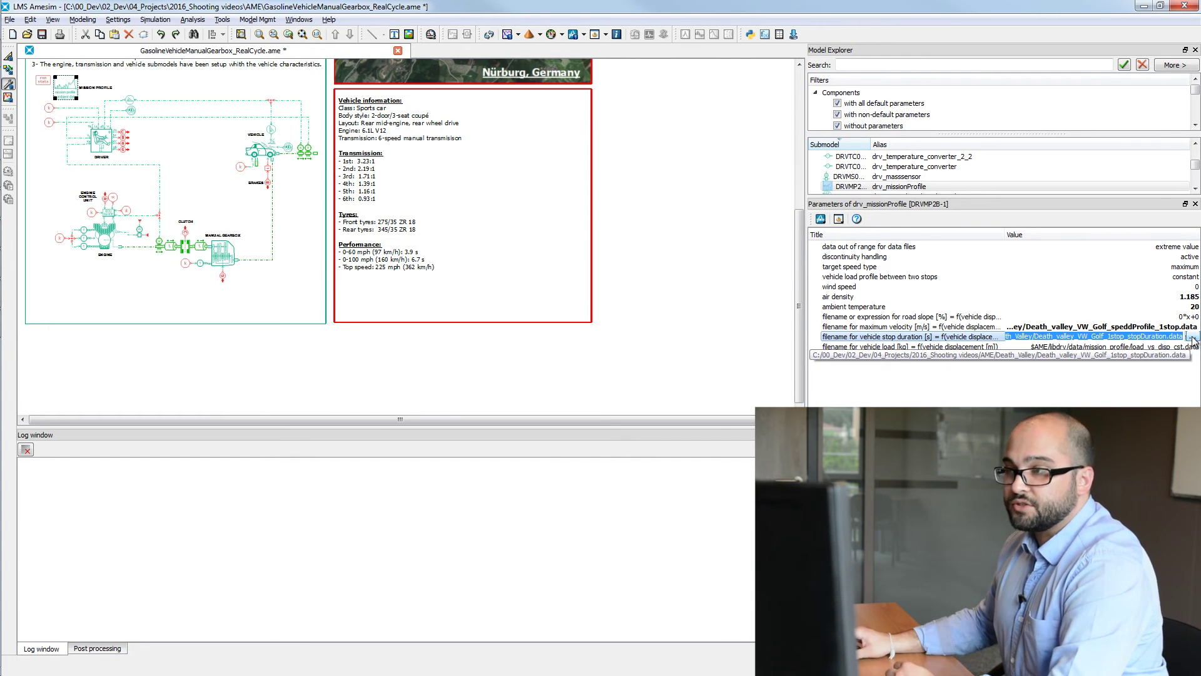
key("Return")
left_click(1193, 338)
left_click(1192, 337)
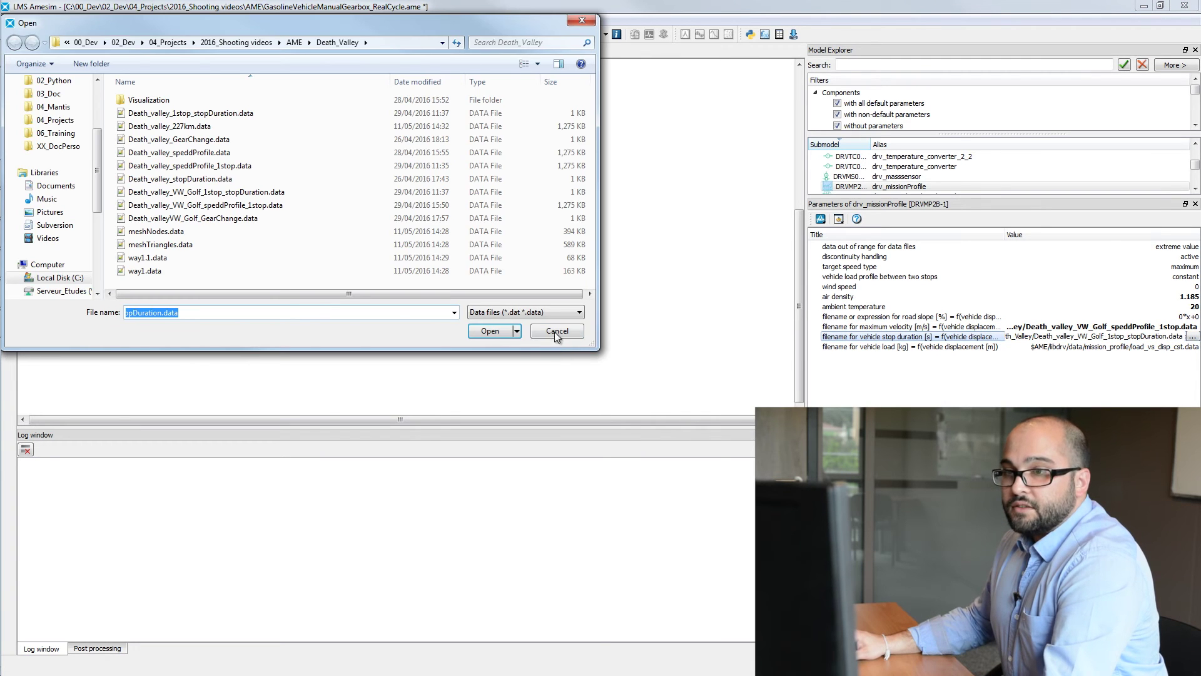
left_click(238, 194)
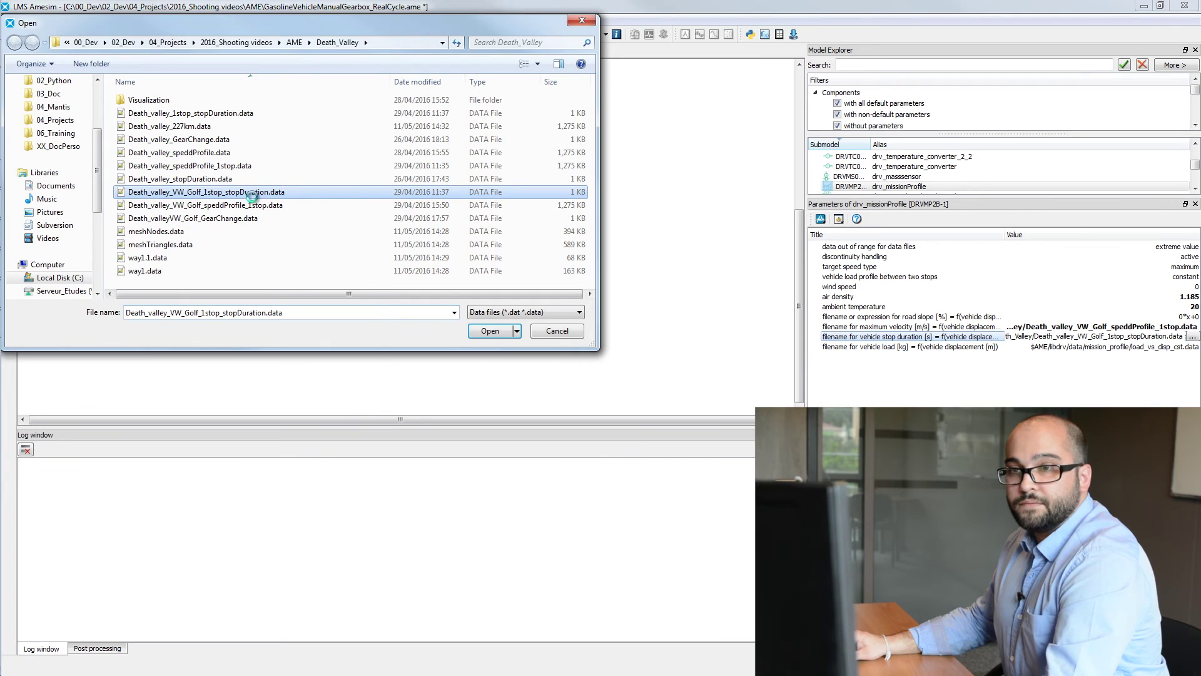
right_click(240, 196)
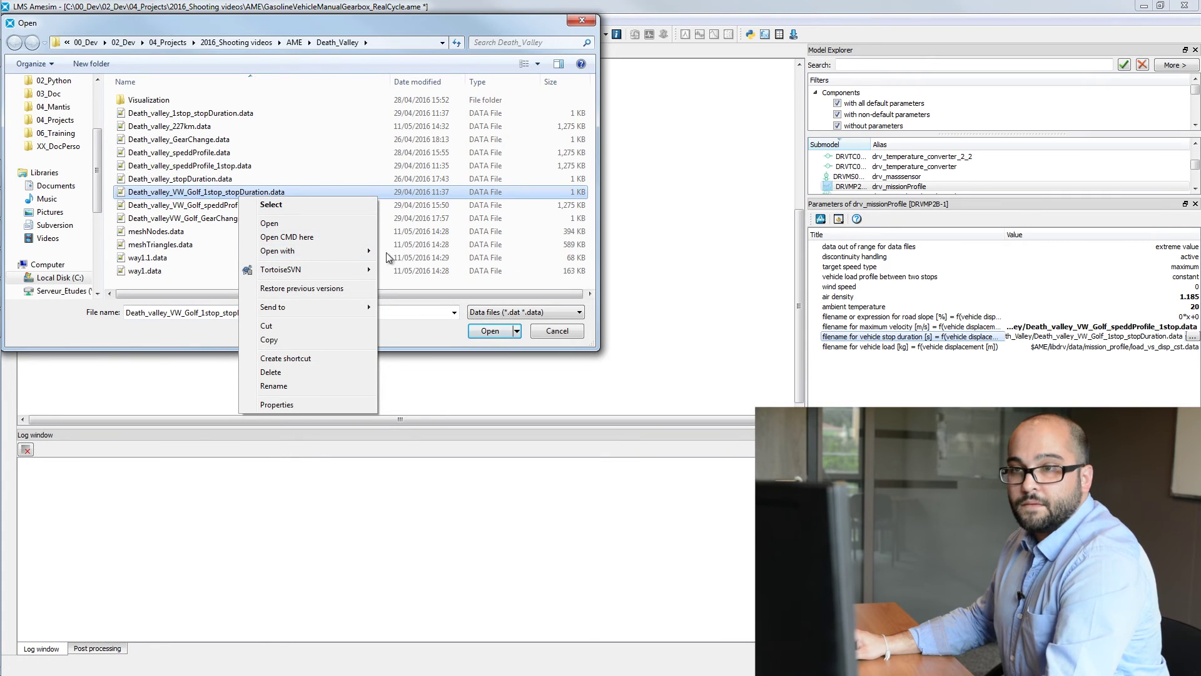
left_click(438, 249)
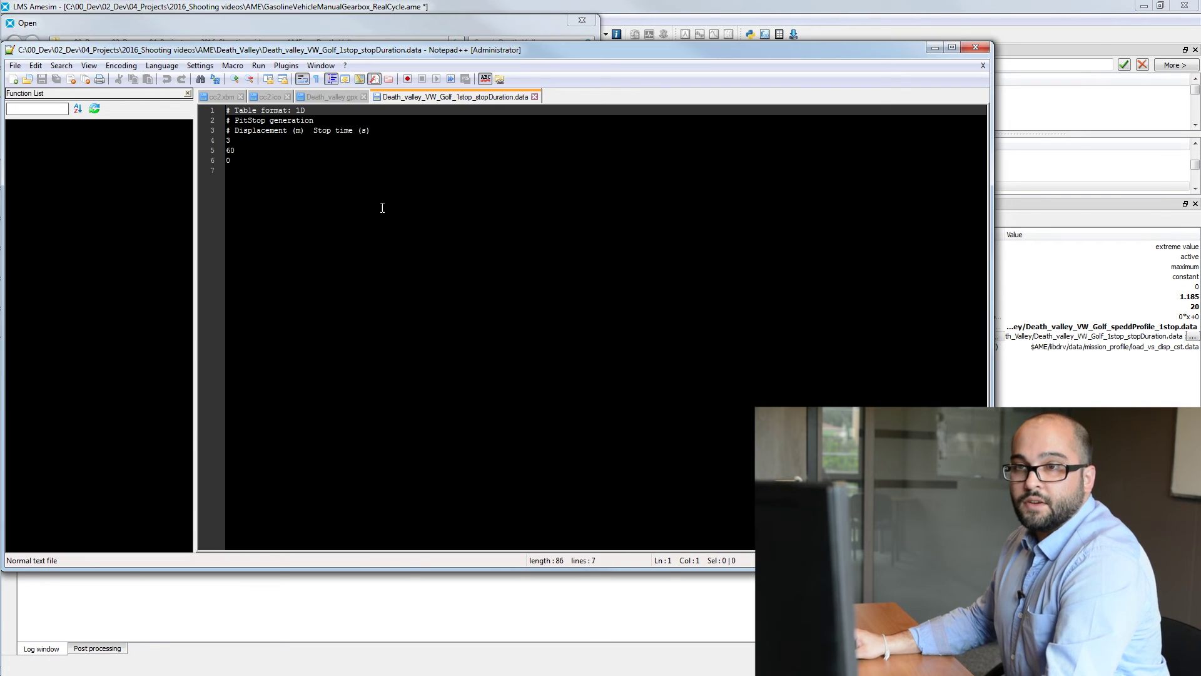
Step: Examine the stop time entries in the data file, and return to the model without choosing another file
left_click(241, 140)
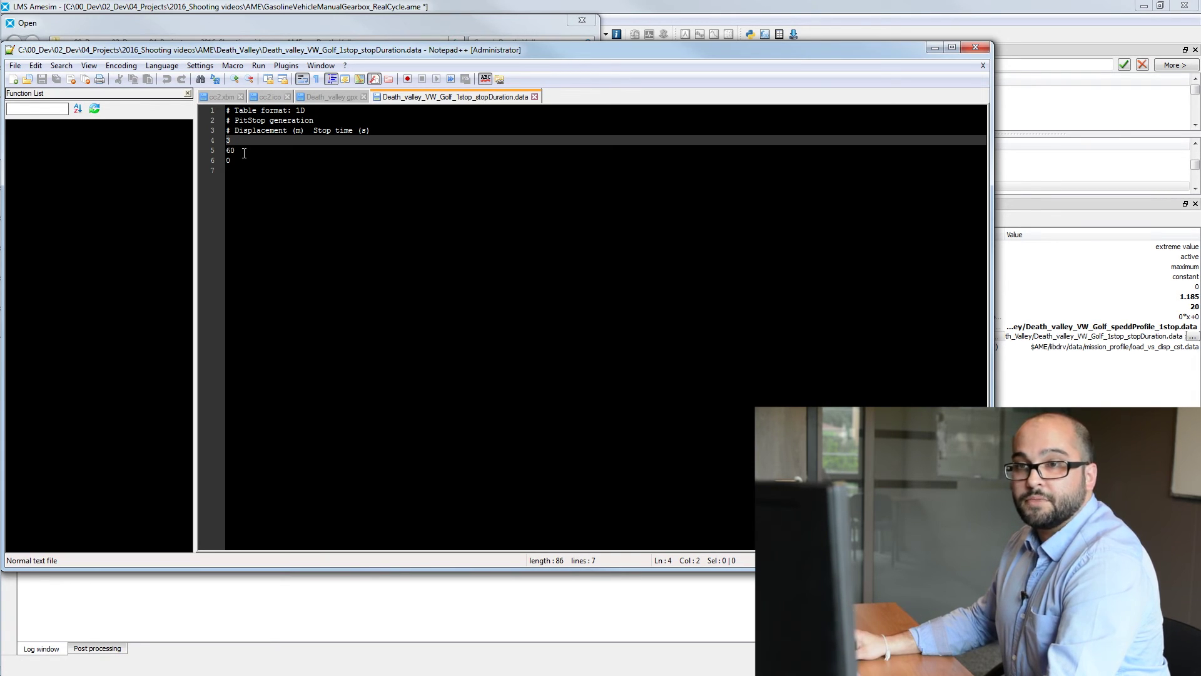
left_click(239, 160)
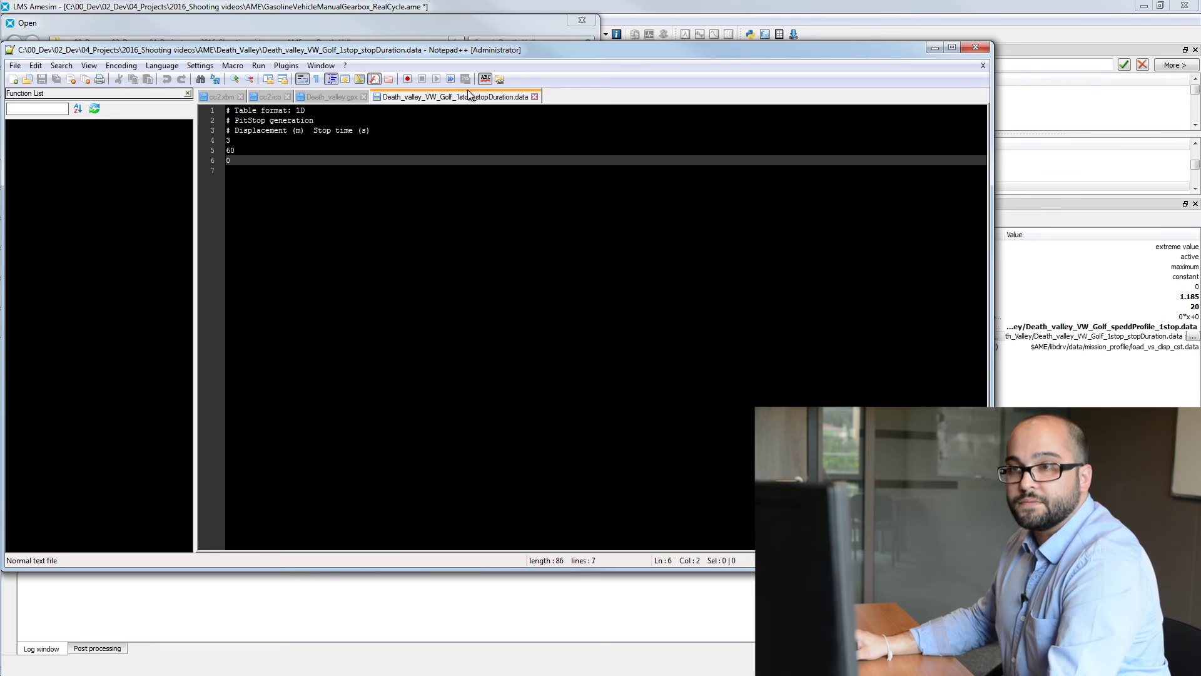
left_click(936, 47)
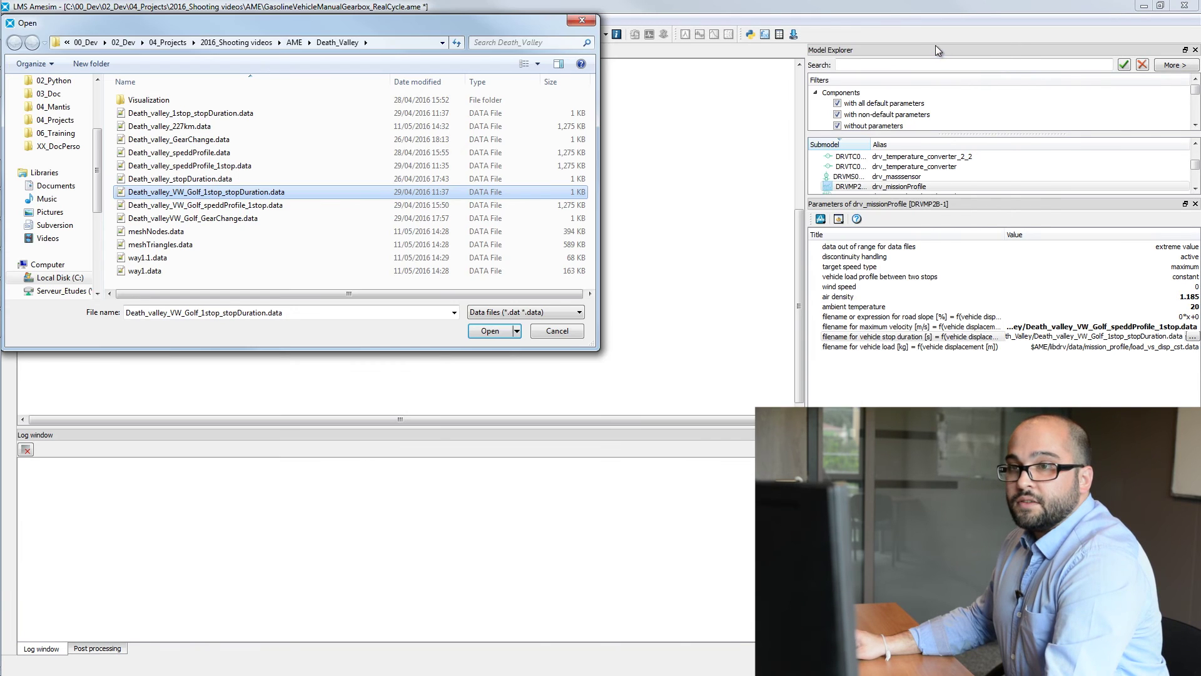
left_click(571, 20)
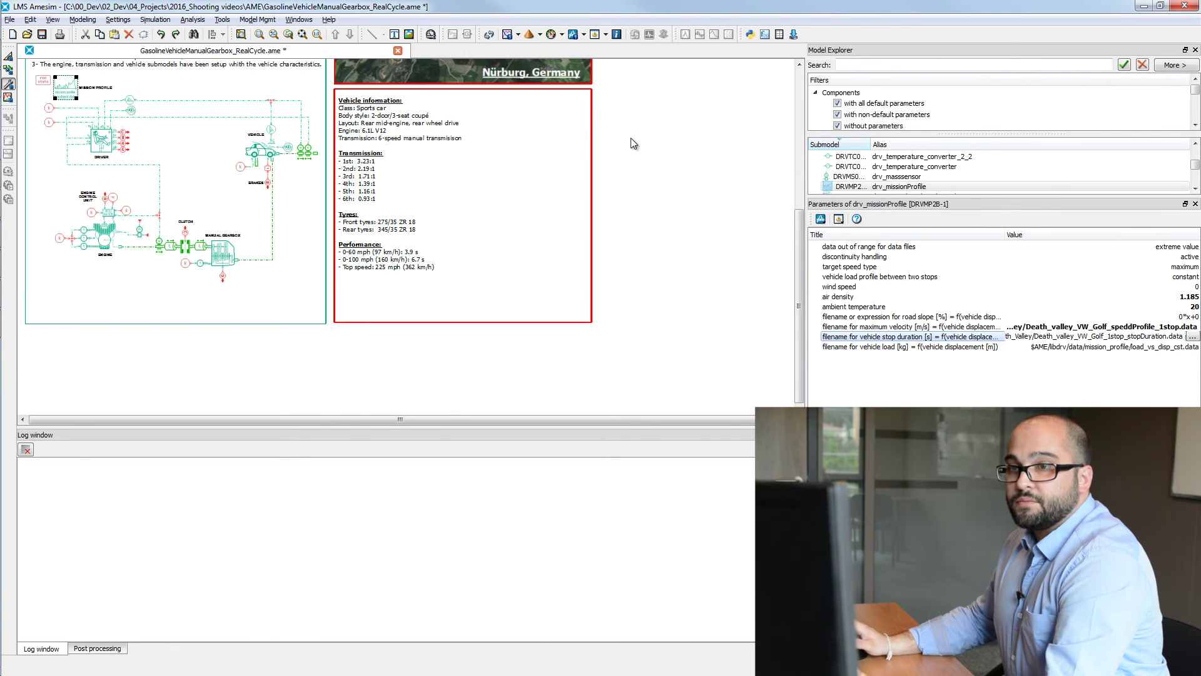
Step: Compile the model in simulation mode and start the 3000 s run, dismissing the run details
scroll(630, 137, "up", 3)
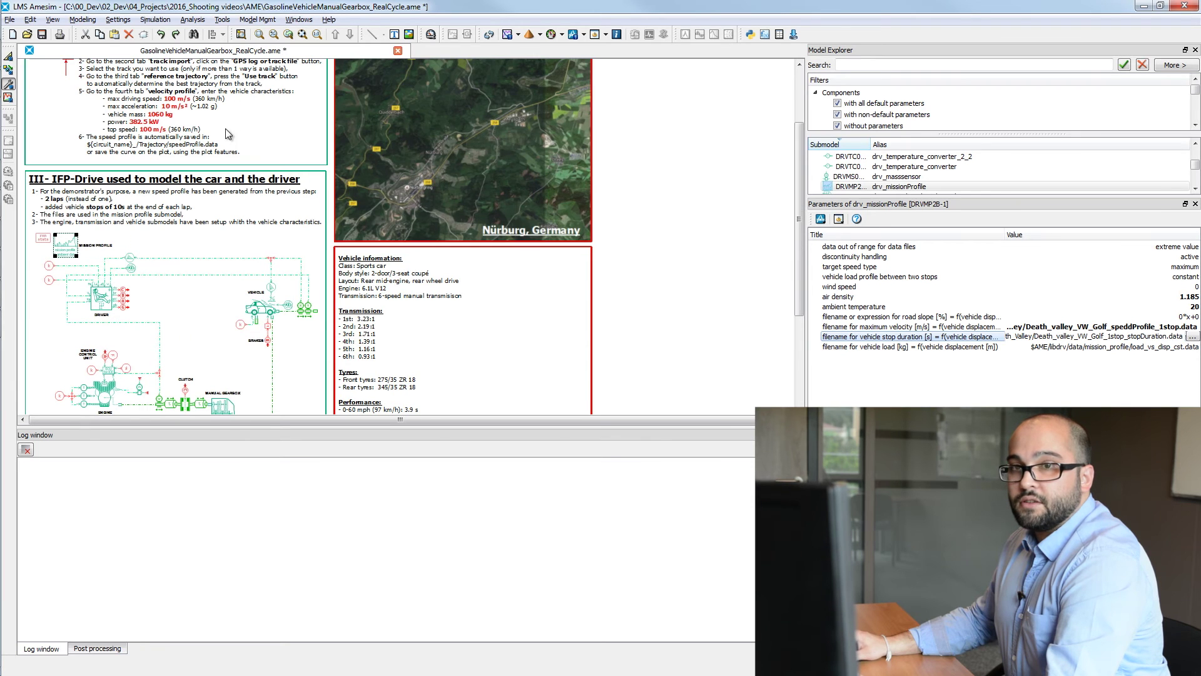
left_click(9, 99)
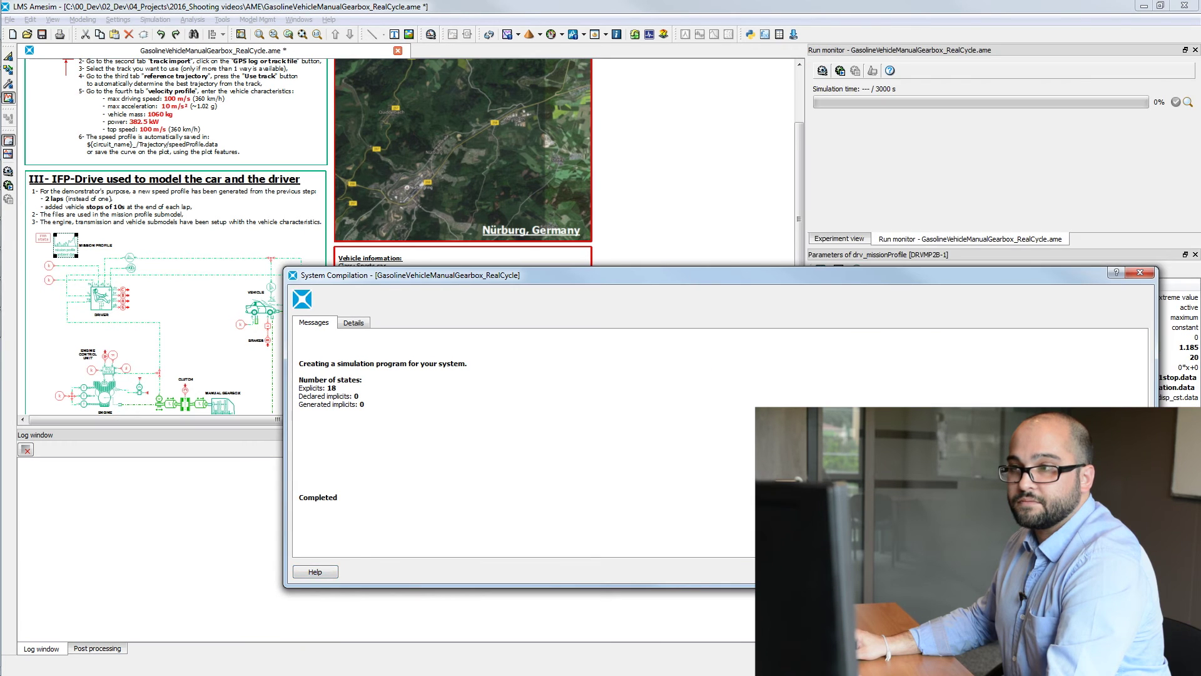
left_click(840, 71)
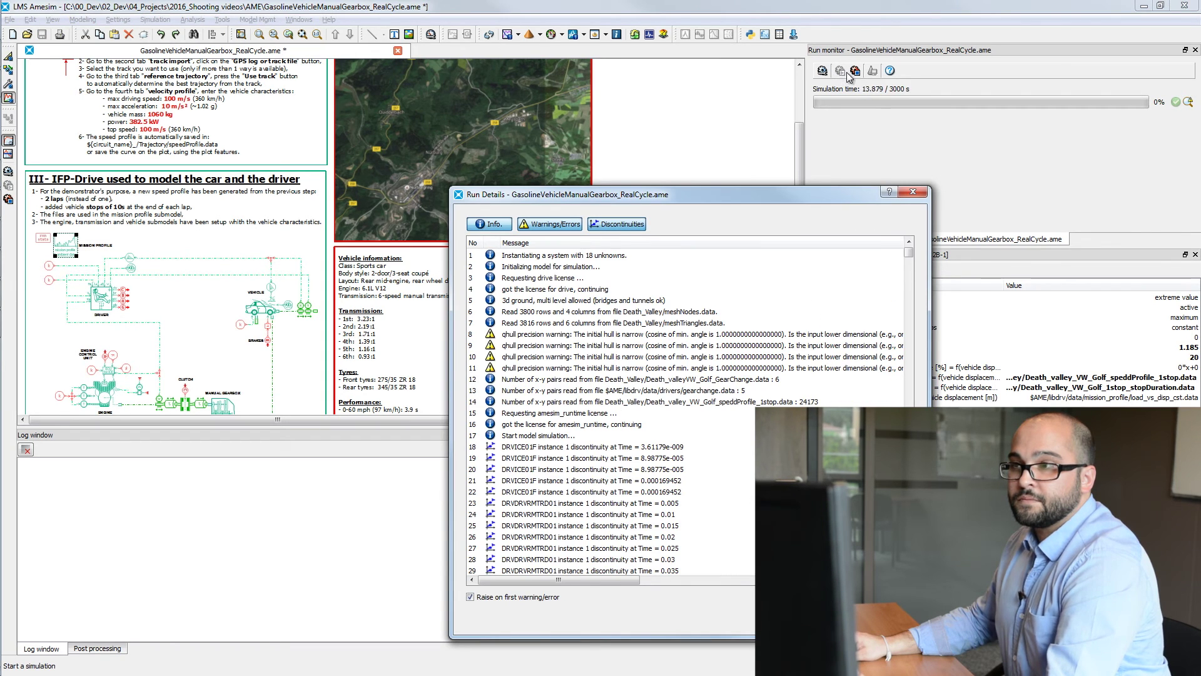
left_click(911, 194)
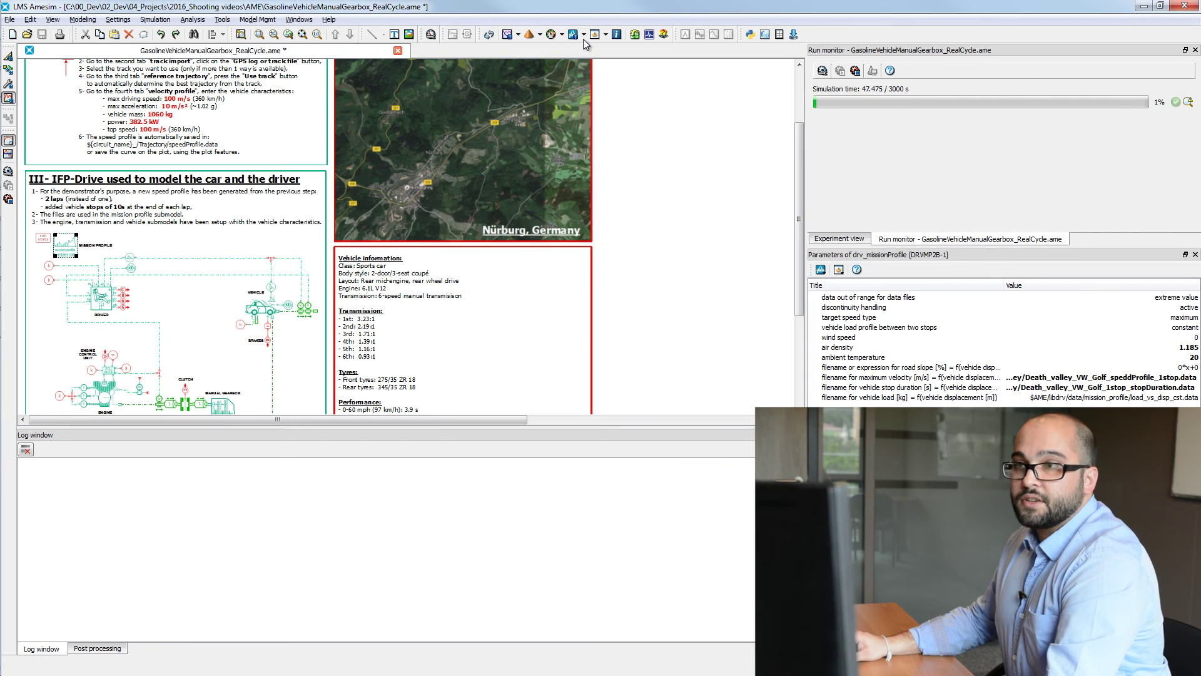
Step: Review the Driving plots of vehicle speed, gearbox management, driver outputs and fuel consumption during the run, and check the run details
left_click(510, 36)
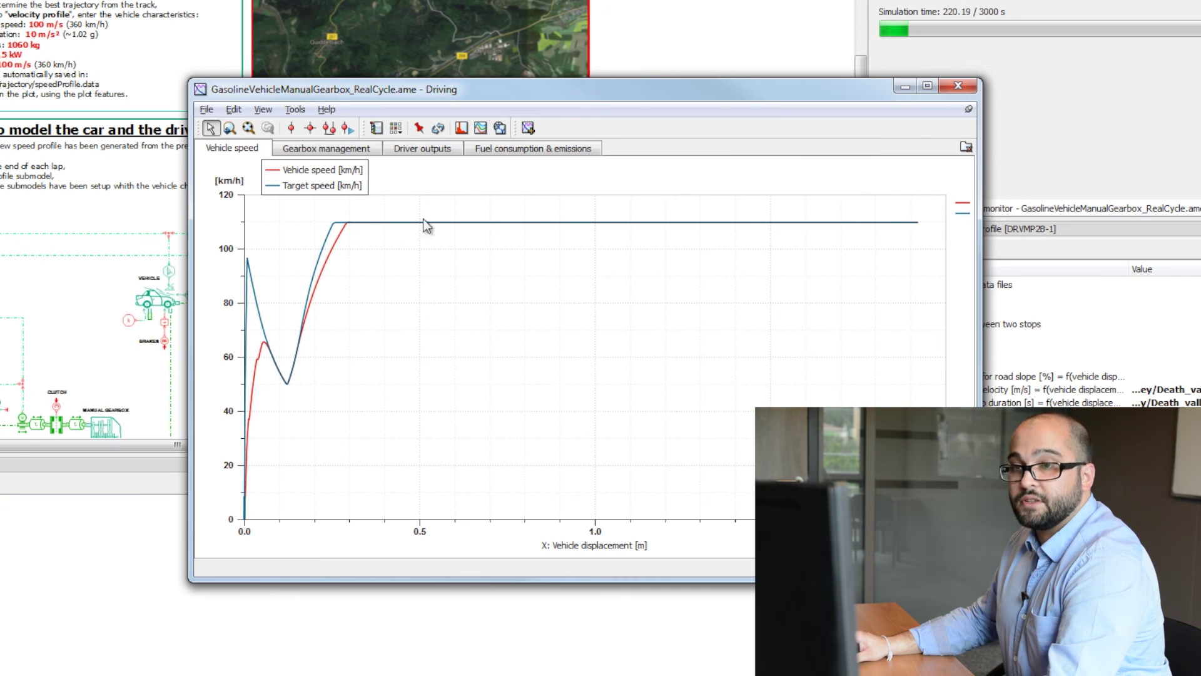
left_click(341, 153)
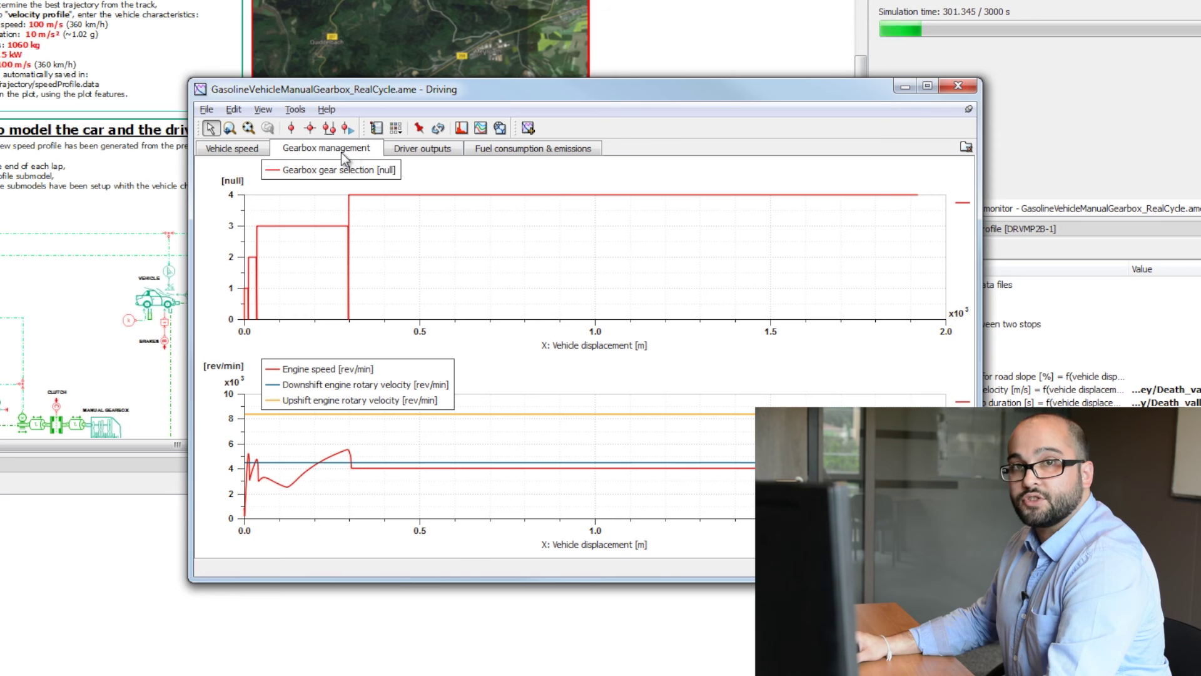
left_click(428, 151)
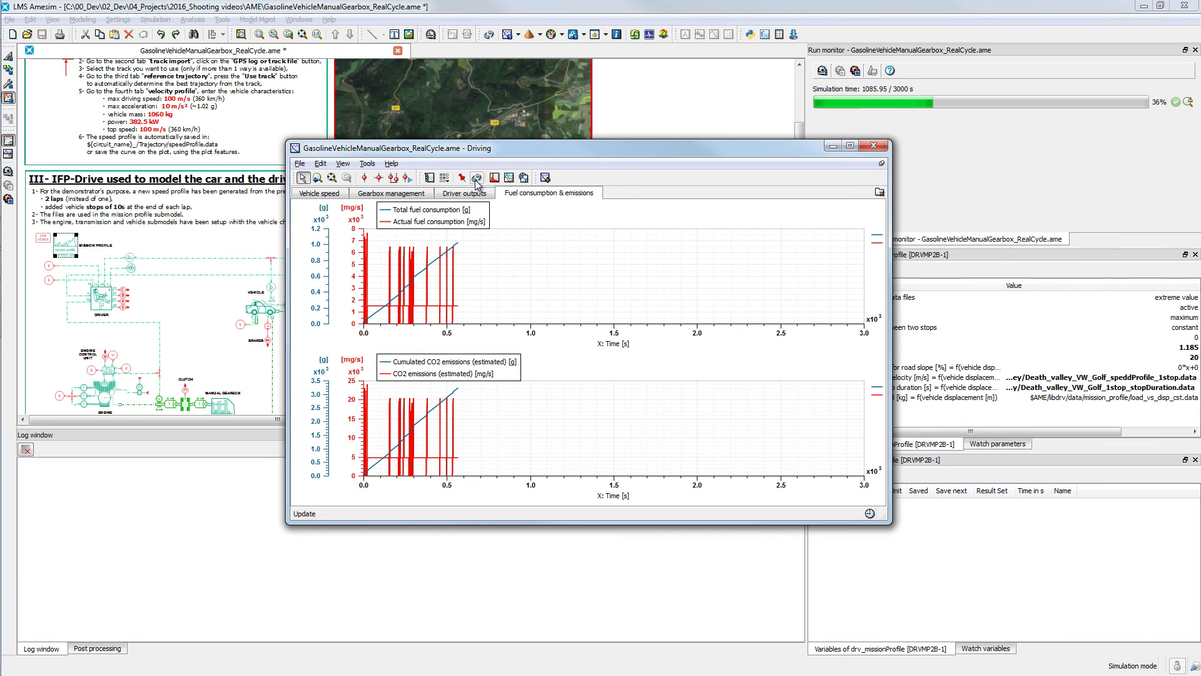
left_click(1190, 102)
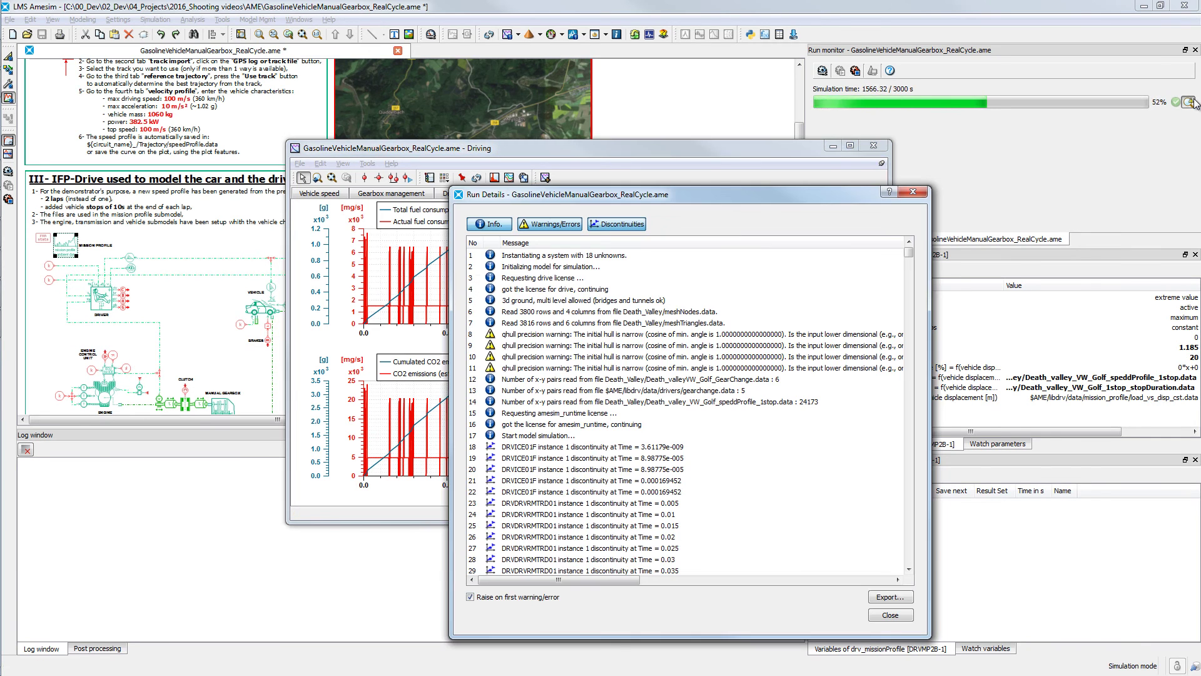
left_click(914, 192)
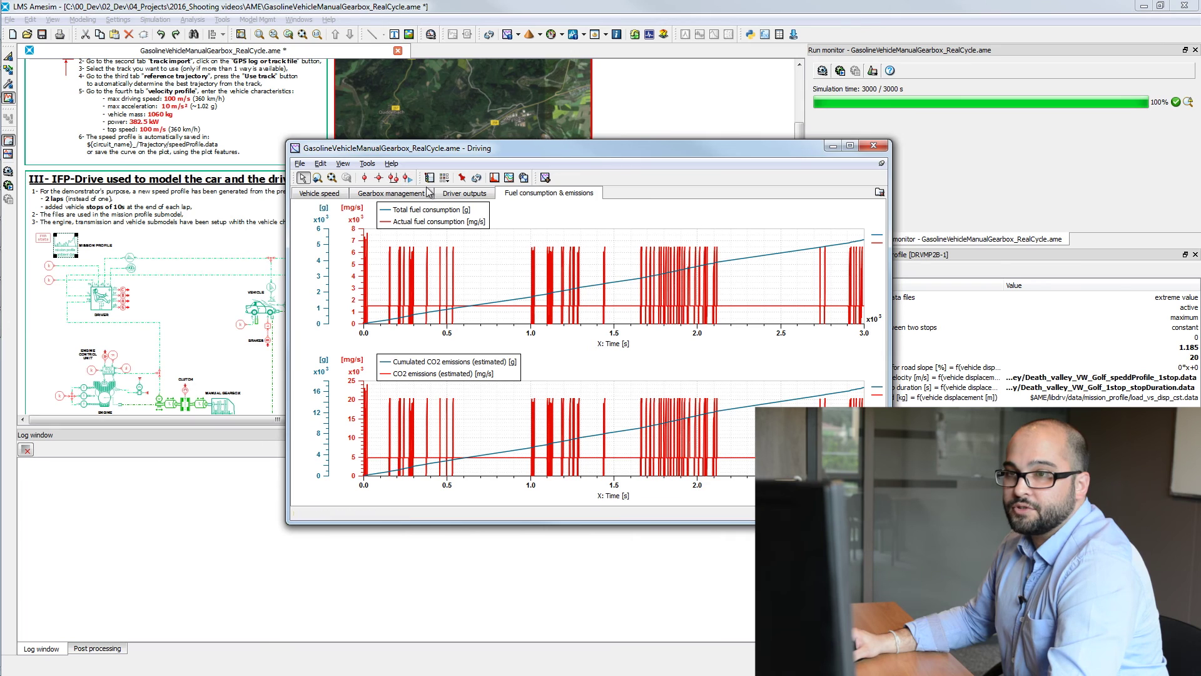
Step: Inspect the fuel consumption and CO2 curves with a cursor at 3000 s and a zoom on about 1650–2150 s, and view the vehicle speed plot
left_click(364, 178)
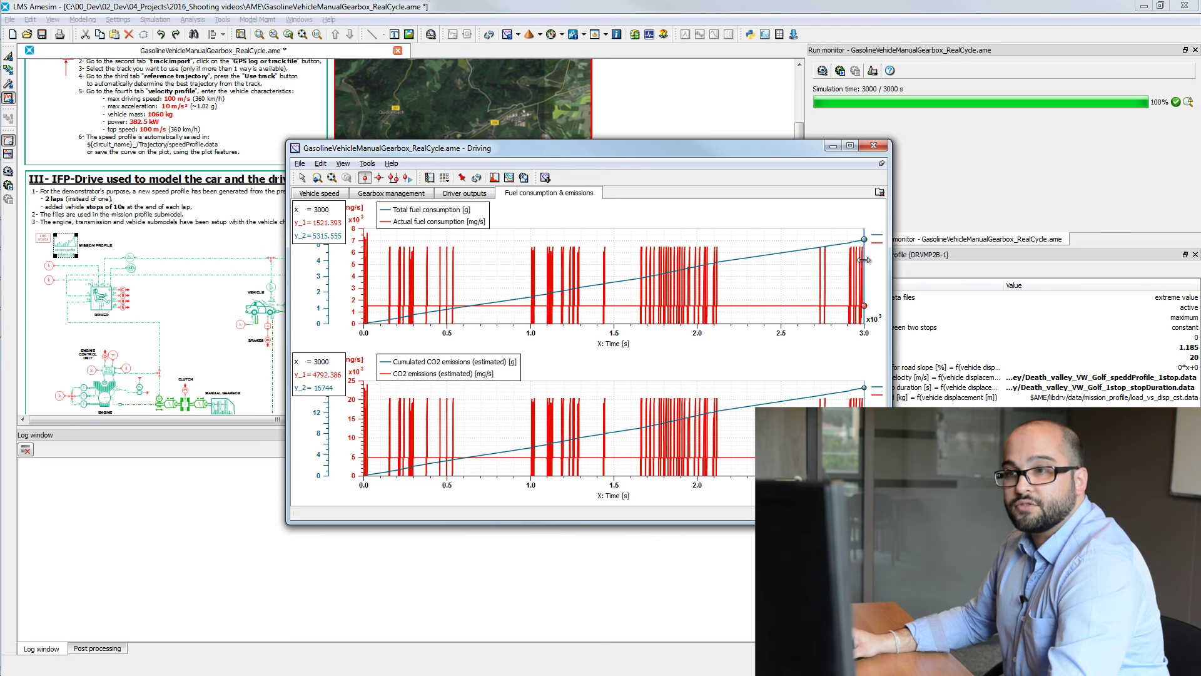
left_click(317, 178)
left_click_drag(639, 339, 723, 338)
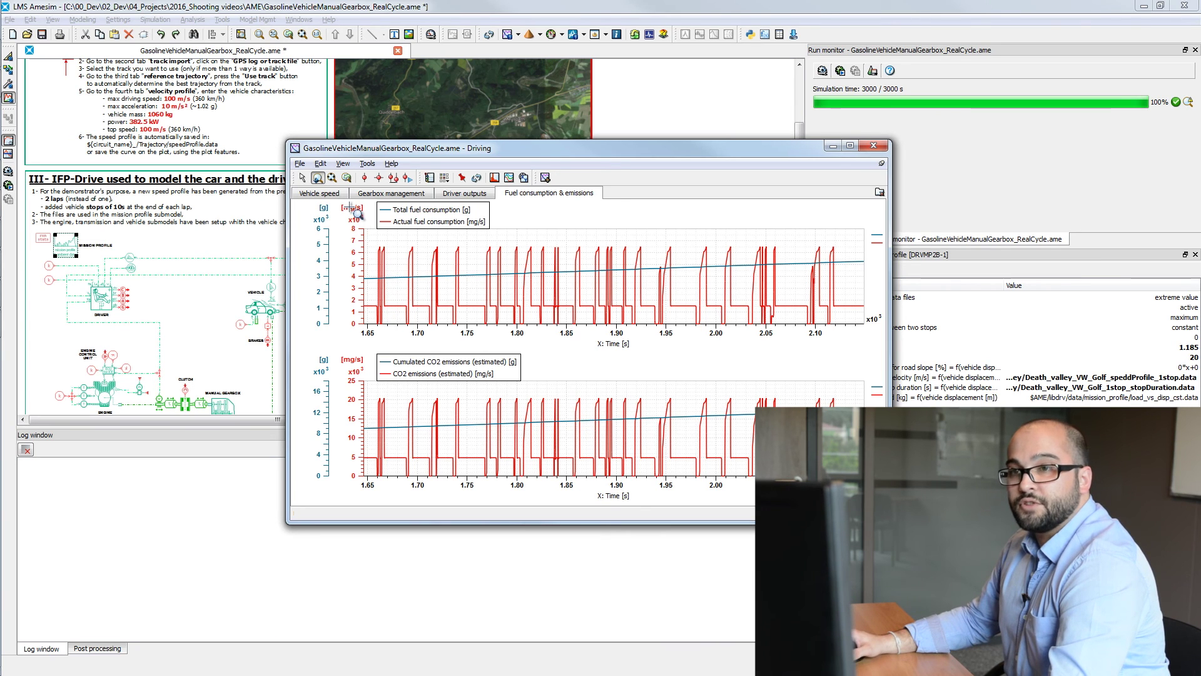
left_click(332, 194)
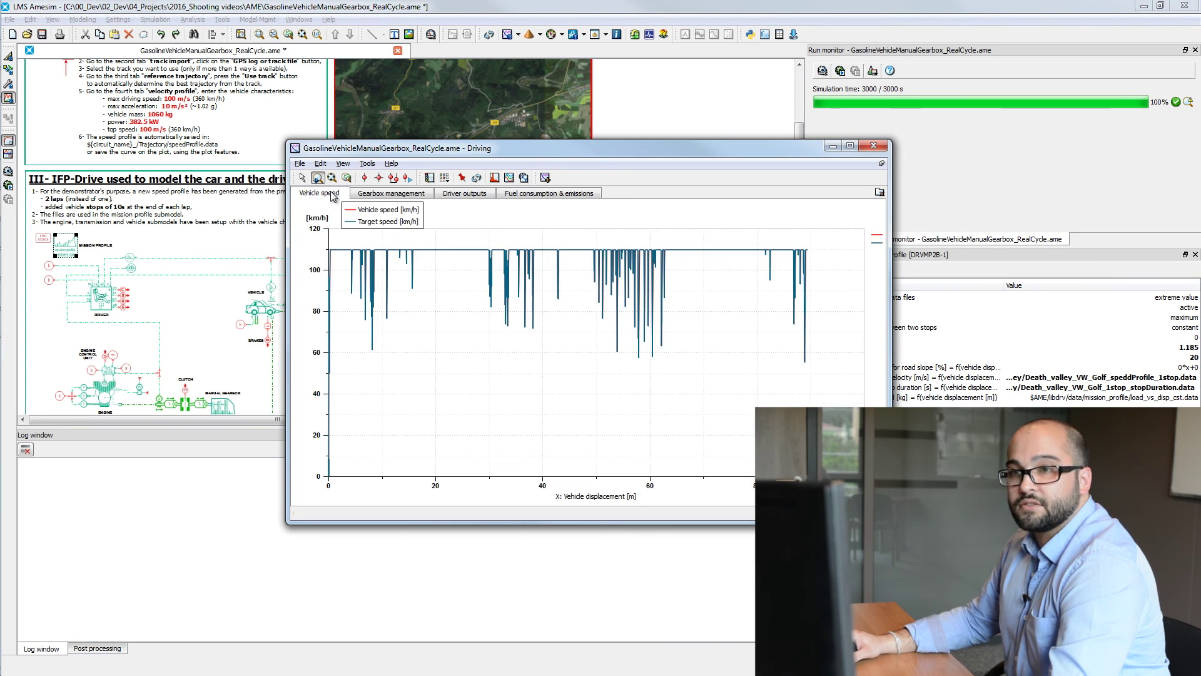